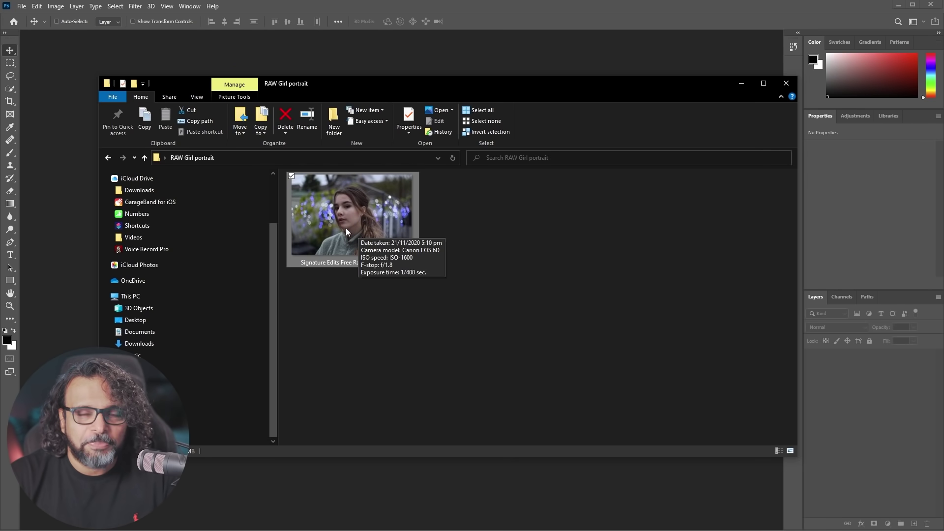
- Open Signature Edits Free Raws IMG_0027.CR2 from the RAW Girl portrait folder in Camera Raw and inspect the facial skin up close
drag(348, 226, 374, 61)
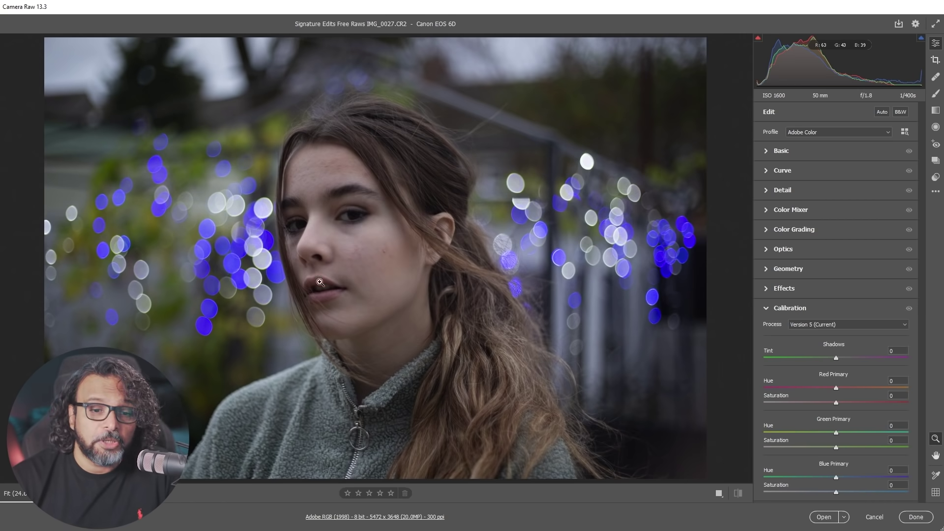
drag(370, 241, 441, 280)
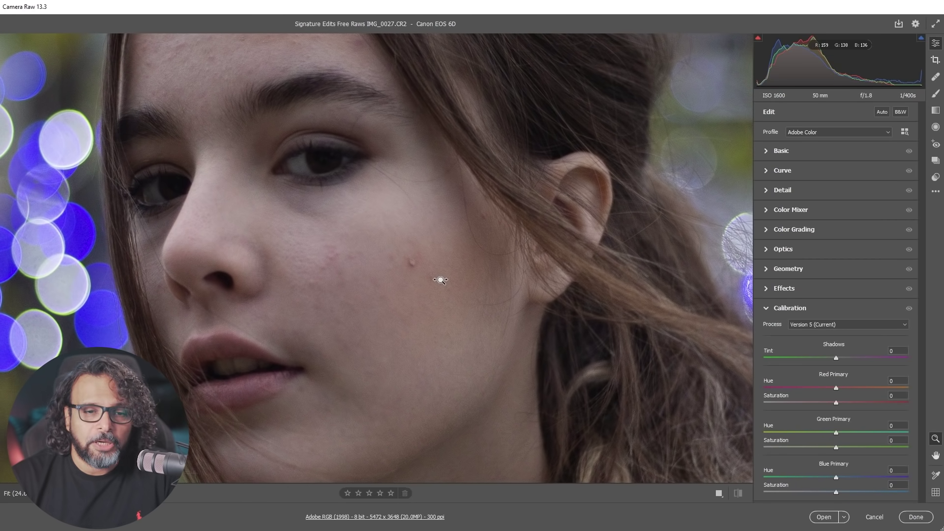
drag(441, 280, 368, 277)
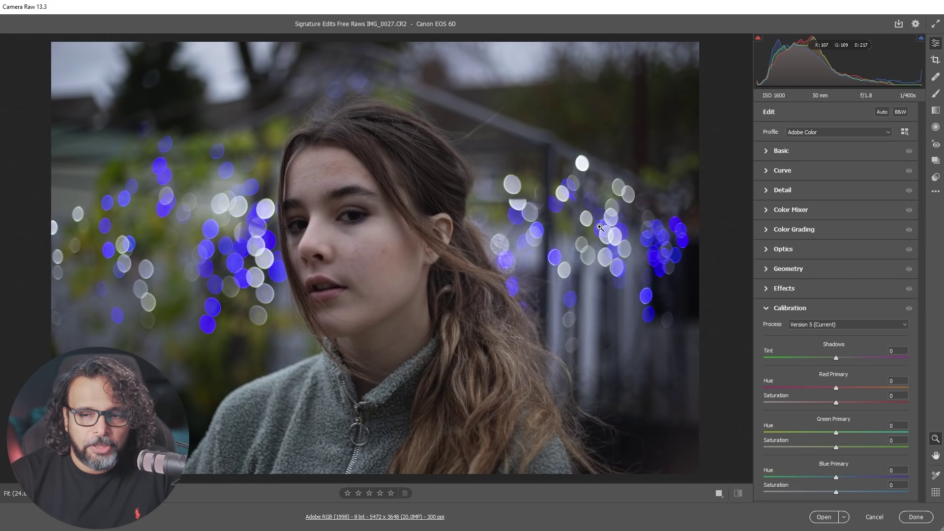
- Brighten the portrait with an exposure of +1.60 and warm its white balance to temperature 9400 and tint +28
click(766, 150)
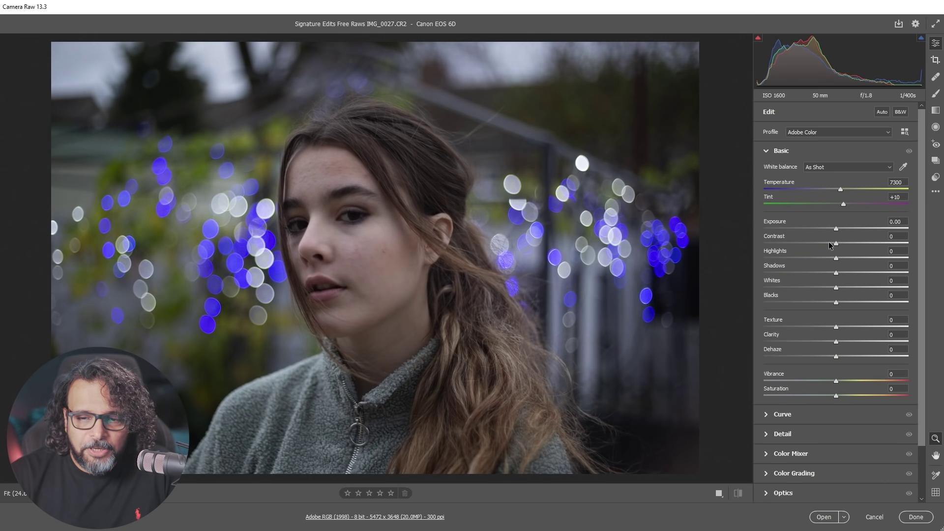
drag(836, 229, 860, 232)
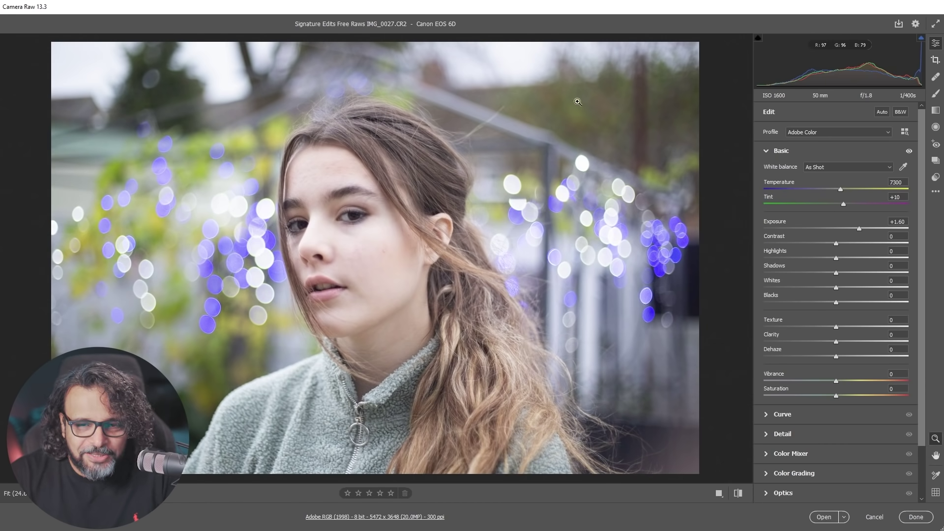
drag(840, 190, 860, 189)
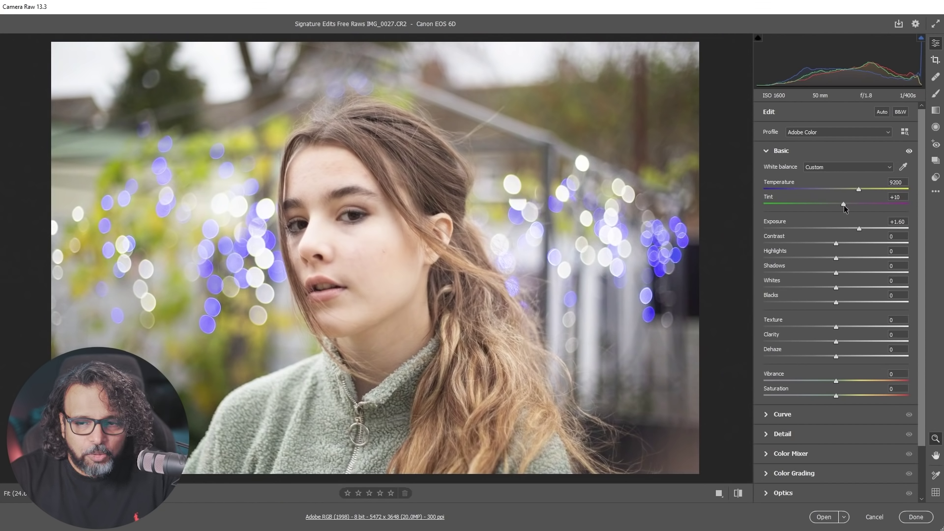
drag(843, 205, 854, 206)
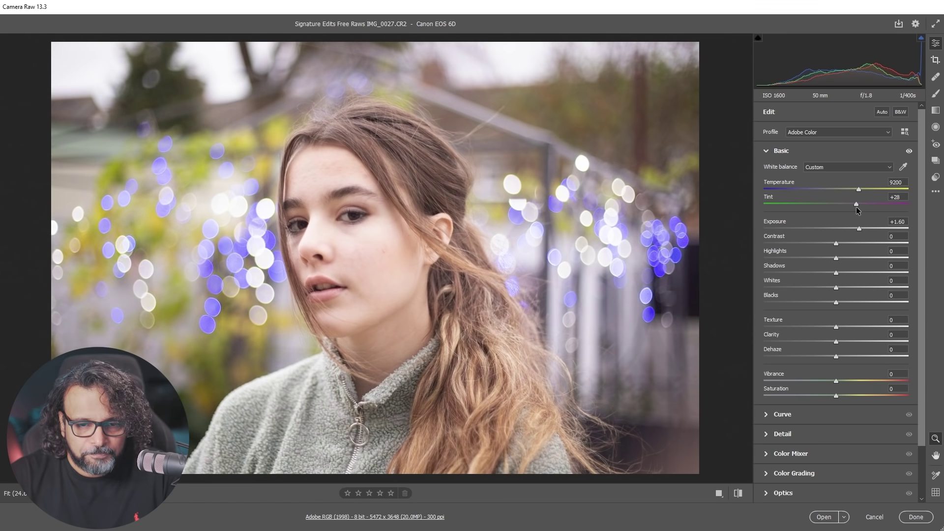
mouse_move(856, 207)
mouse_down()
mouse_move(807, 204)
mouse_move(857, 205)
mouse_up()
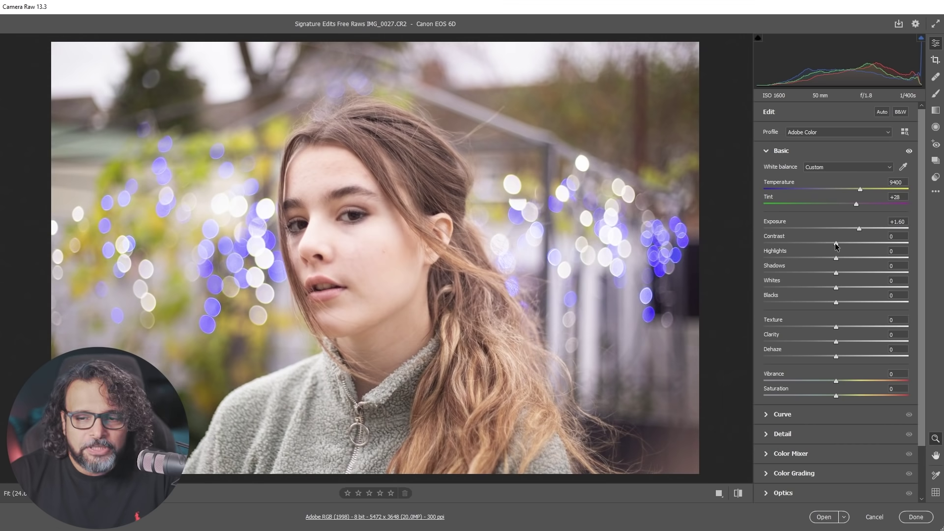
- Set the contrast to -46, highlights to -51 and shadows to -41, and compare the portrait with its original
drag(836, 245, 801, 259)
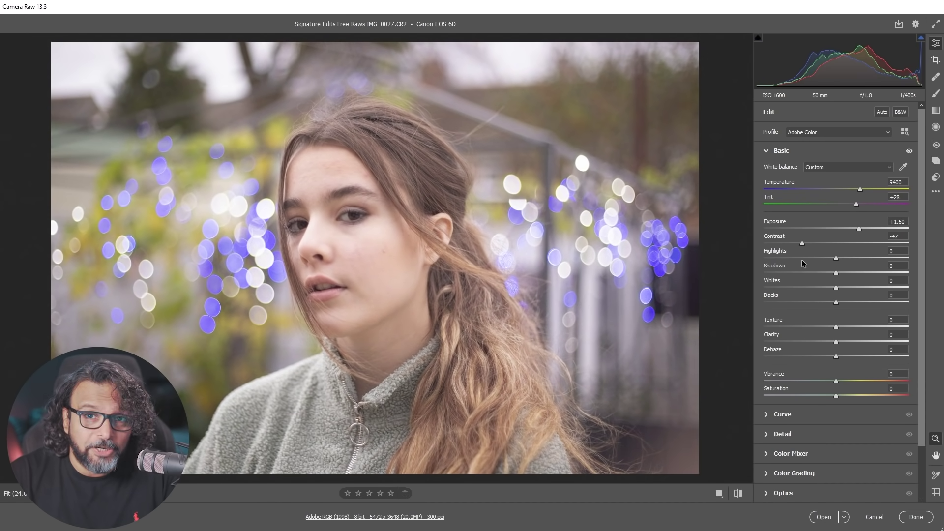
drag(802, 260, 802, 260)
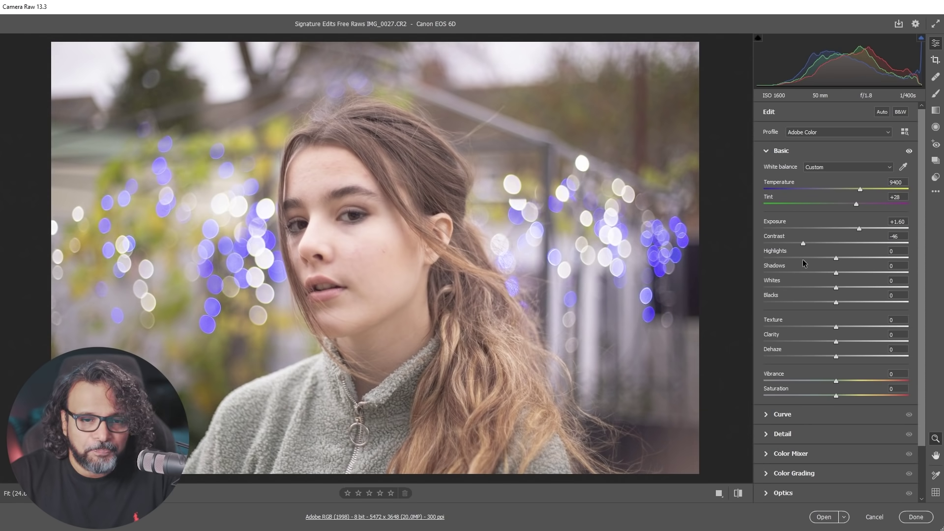
drag(836, 260, 798, 280)
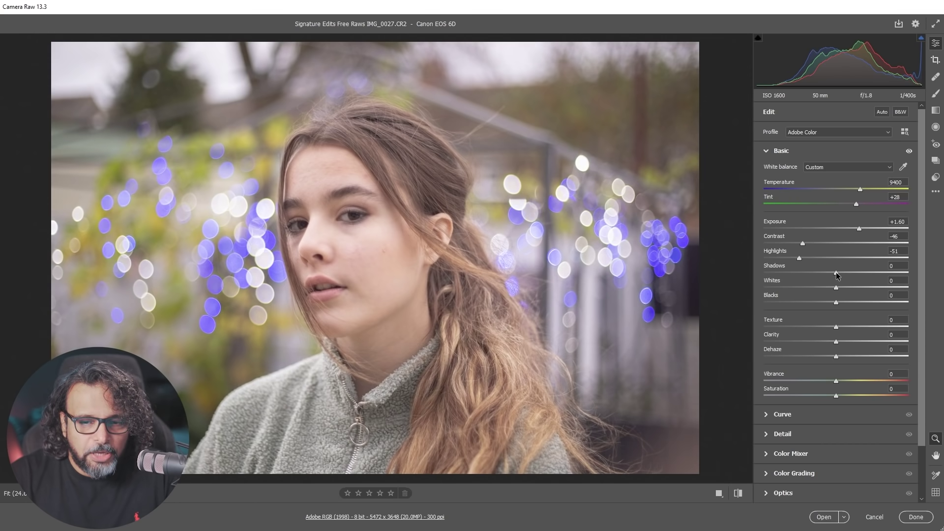
drag(837, 274, 807, 280)
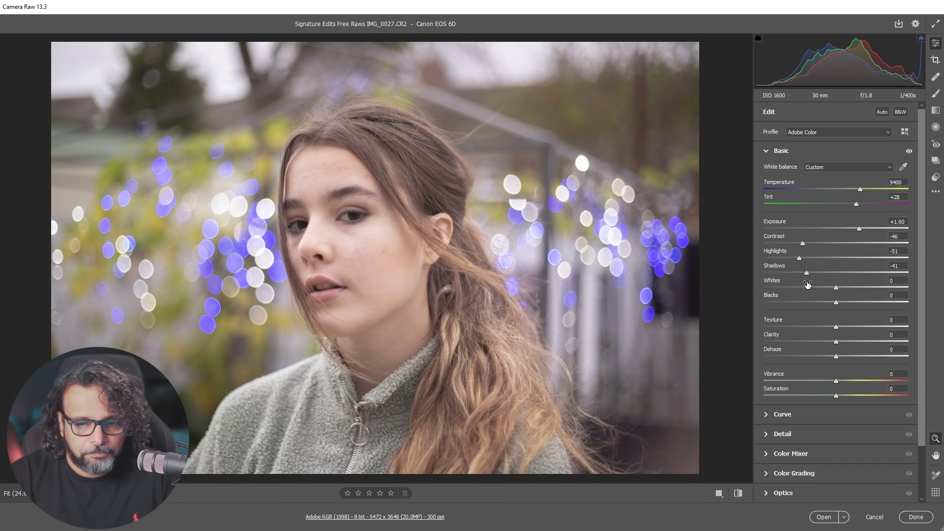
click(738, 493)
click(739, 494)
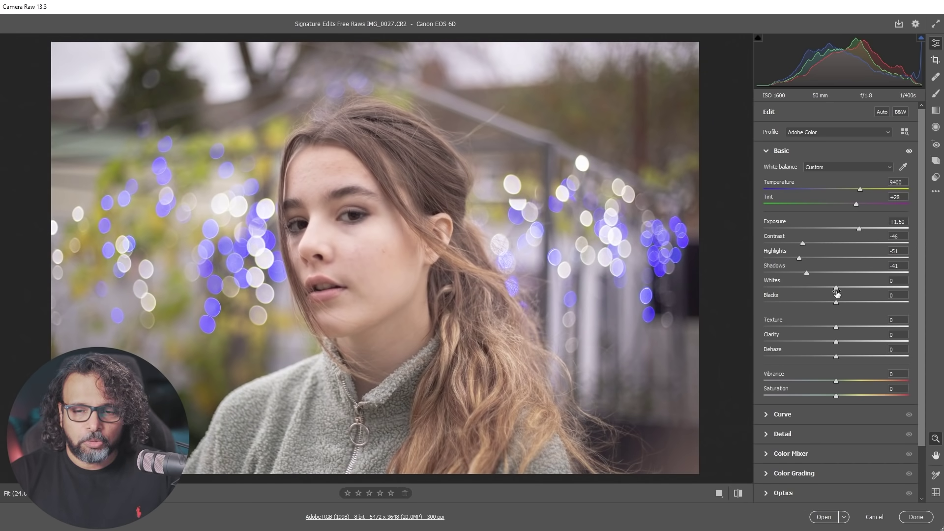
- Lower the whites to -41 and the blacks to -46
drag(837, 287, 815, 291)
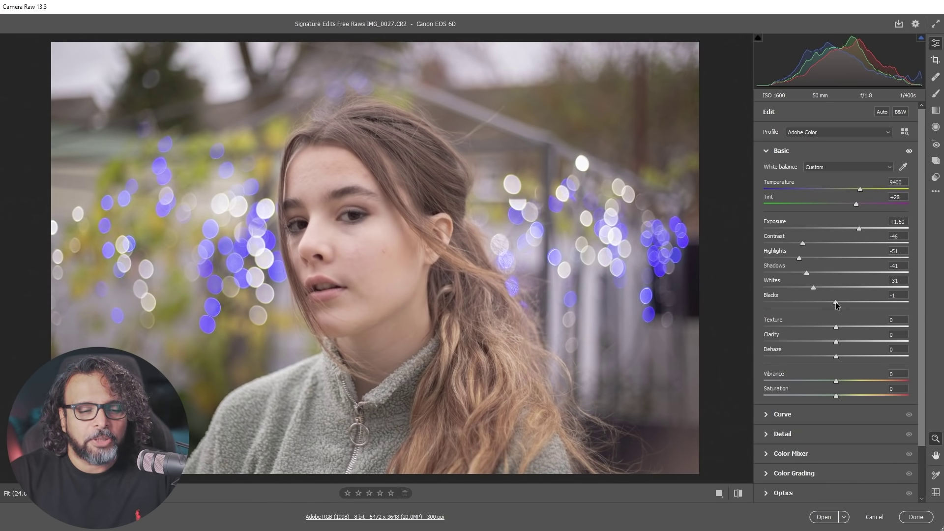
drag(836, 302, 834, 303)
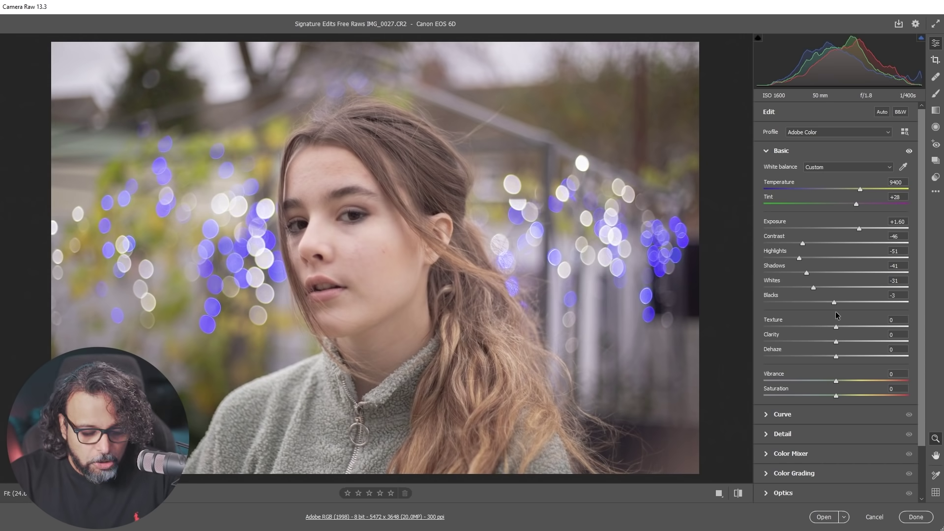
key(alt)
drag(835, 302, 804, 304)
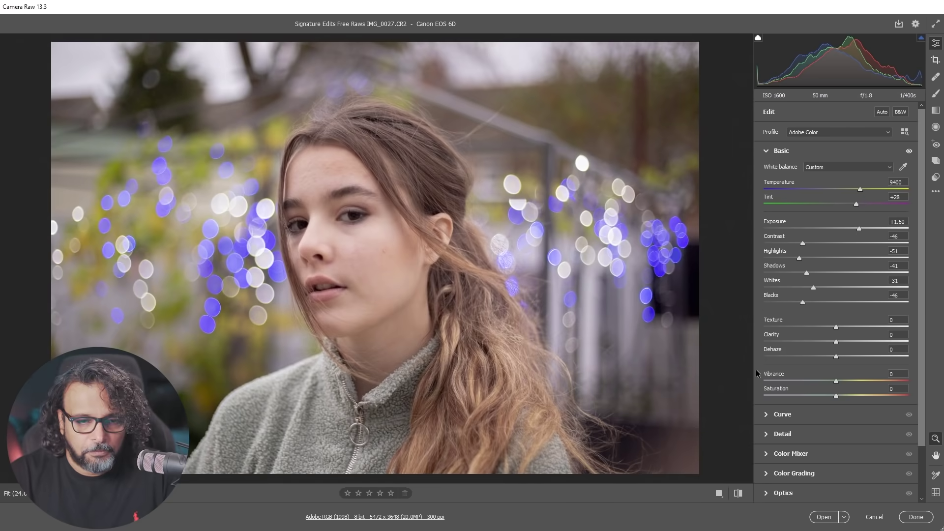
mouse_move(813, 288)
mouse_down()
mouse_move(838, 288)
mouse_move(797, 288)
mouse_move(806, 289)
mouse_up()
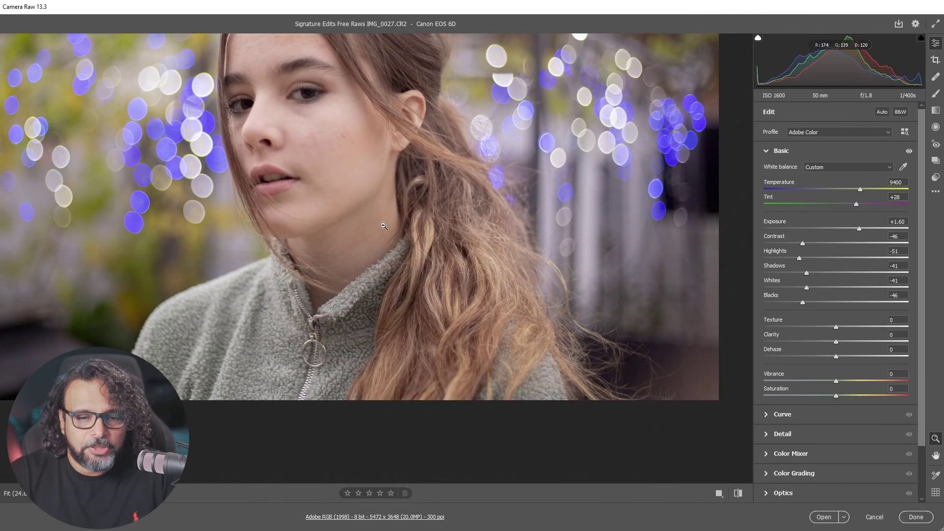
- Try a texture of -86 while inspecting the hair up close, and reset the texture to 0
drag(822, 326, 774, 327)
click(502, 261)
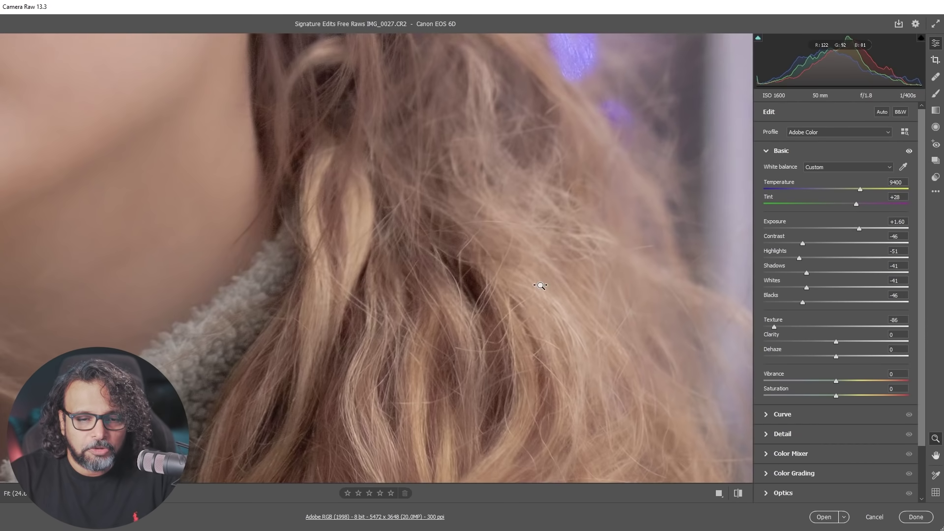
drag(775, 326, 835, 335)
double_click(836, 335)
key(space)
drag(143, 196, 480, 482)
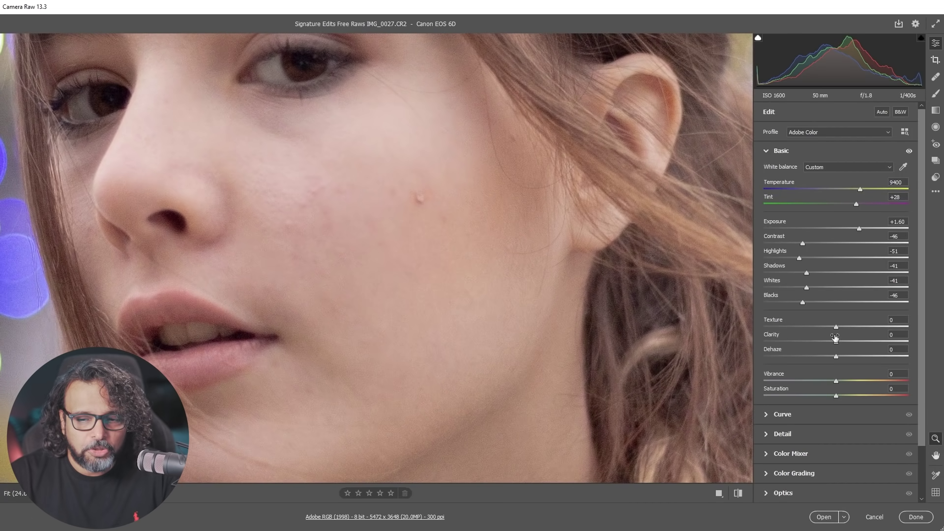
- Try a slight texture reduction while inspecting the face, and reset the texture to 0
drag(833, 327, 821, 327)
drag(448, 212, 384, 257)
key(space)
drag(514, 276, 439, 273)
click(898, 320)
text(0)
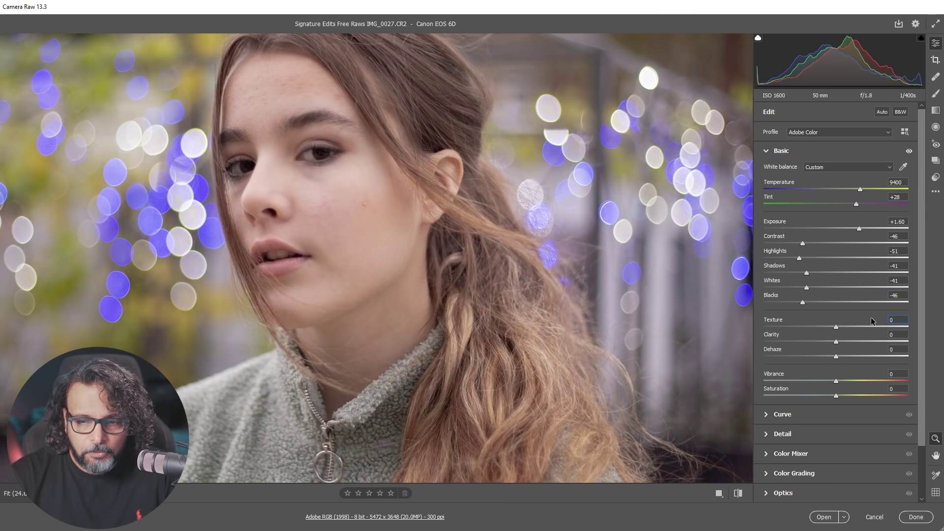
- Try texture values of -30 and +100 and examine their effect on the face's skin and hair
click(332, 189)
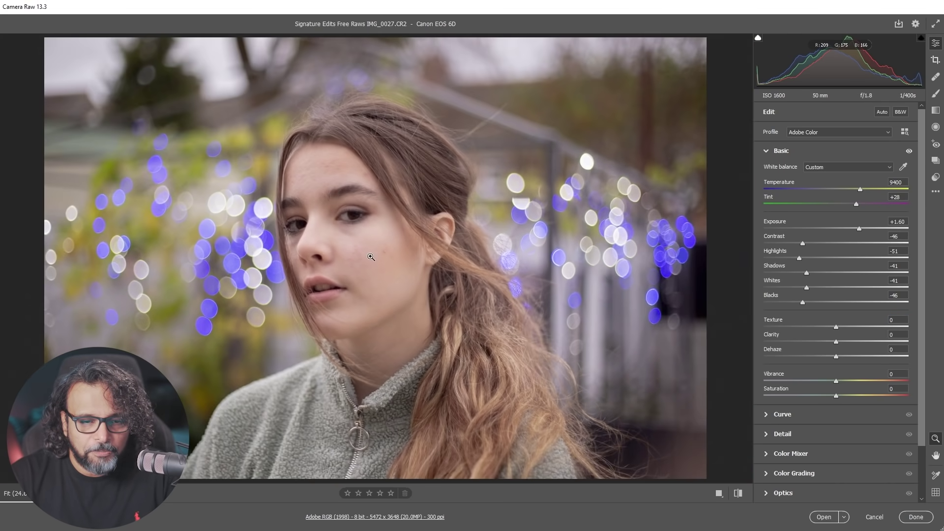
click(369, 255)
click(369, 255)
click(373, 251)
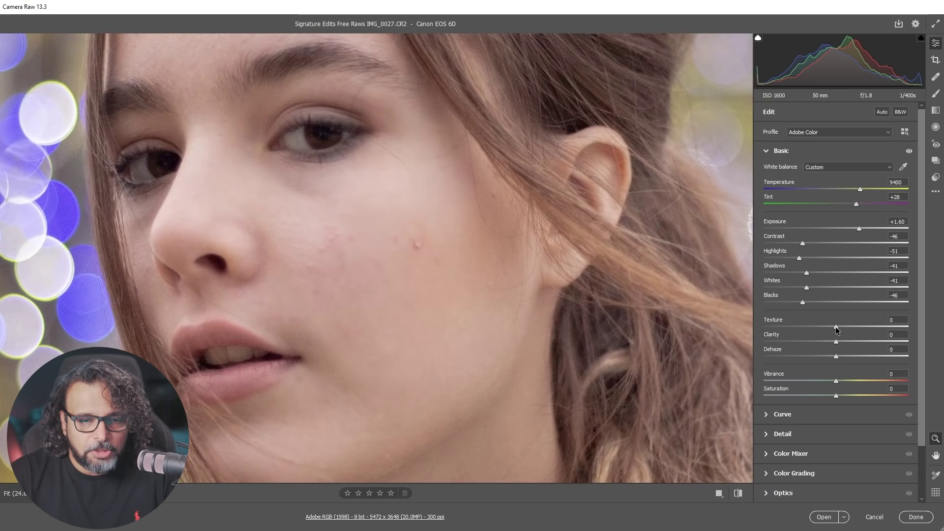
drag(836, 327, 820, 326)
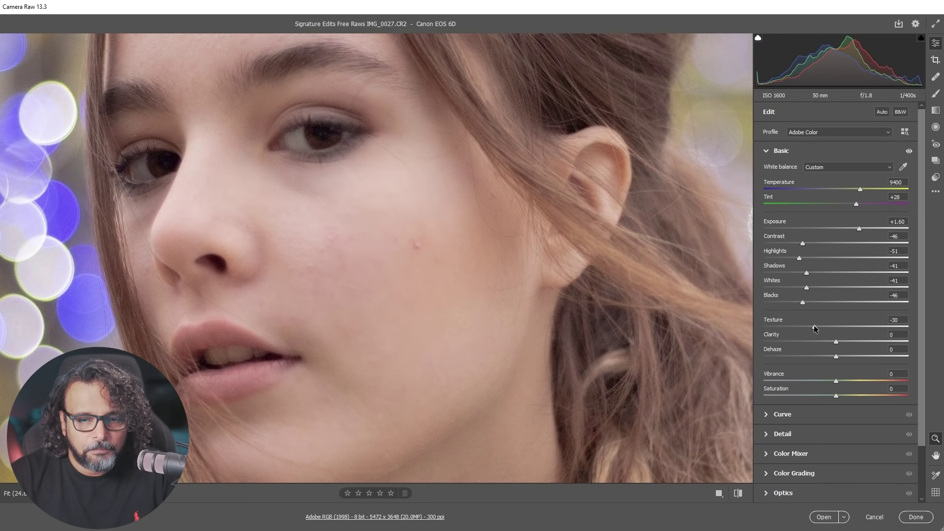
drag(819, 326, 917, 337)
click(590, 219)
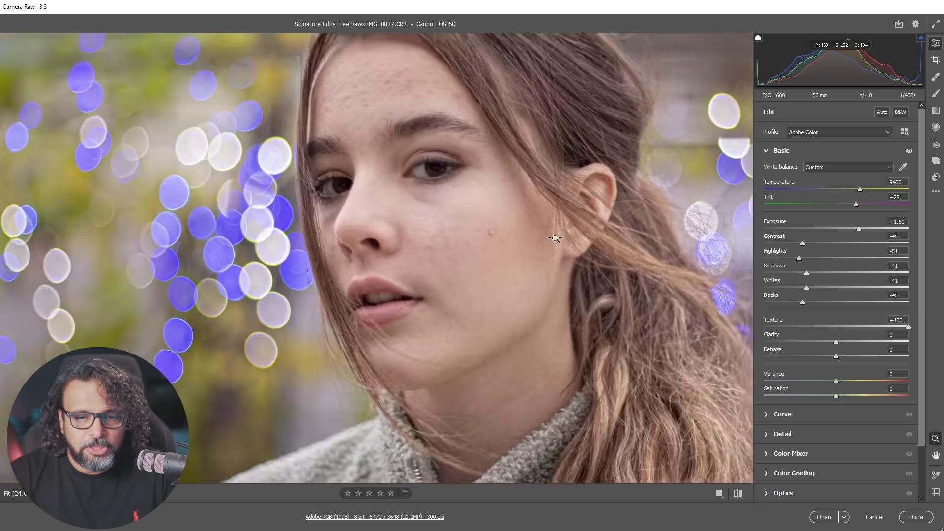
click(540, 250)
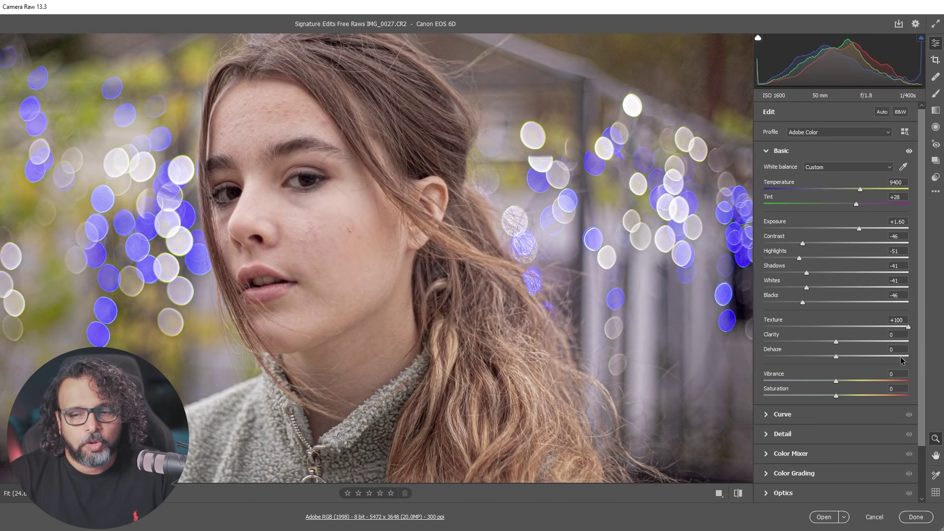
- Set the texture to -10 and clarity to +14, keep dehaze at 0, and compare the portrait with its original
drag(903, 332, 827, 327)
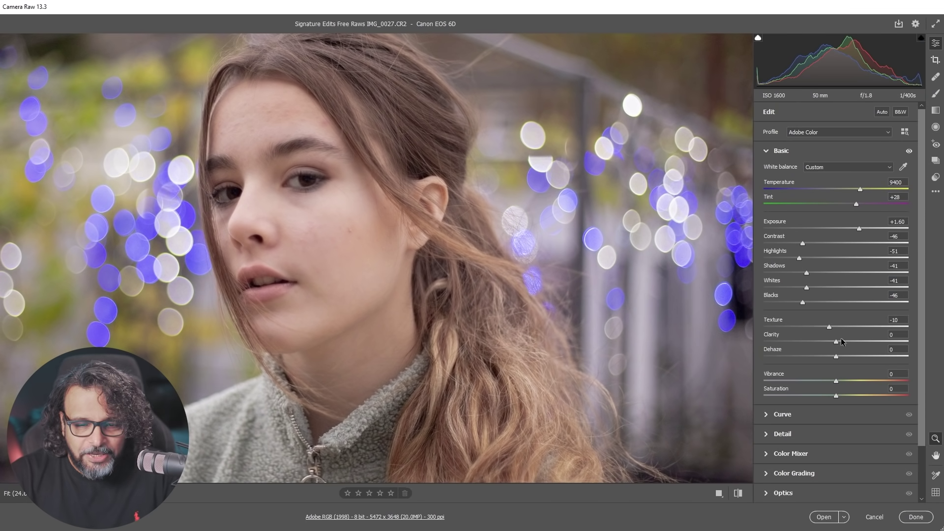
drag(837, 342, 856, 343)
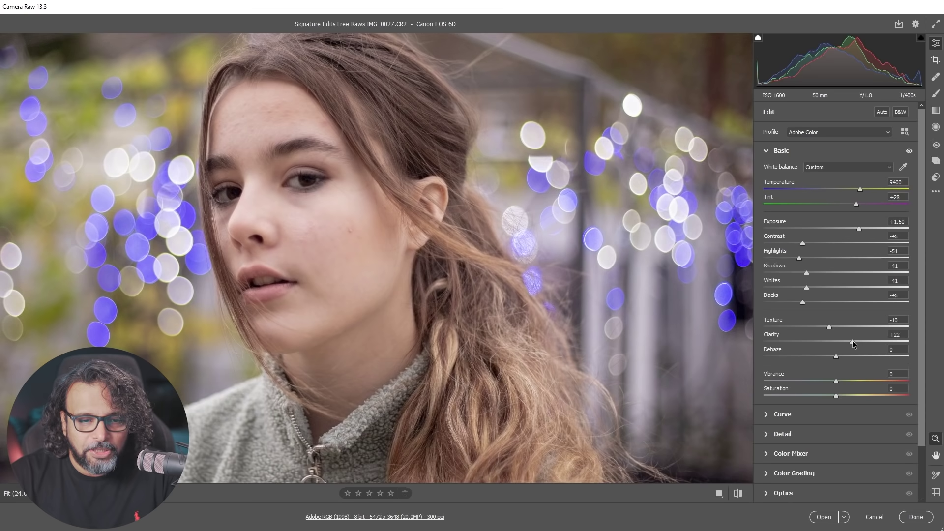
mouse_move(851, 340)
mouse_down()
mouse_move(887, 341)
mouse_move(847, 345)
mouse_up()
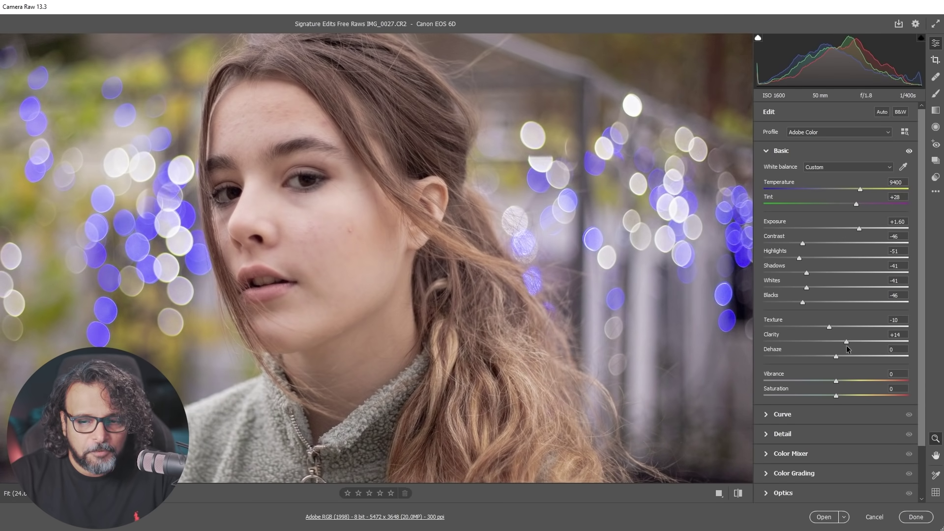
mouse_move(836, 355)
mouse_down()
mouse_move(819, 355)
mouse_move(840, 356)
mouse_up()
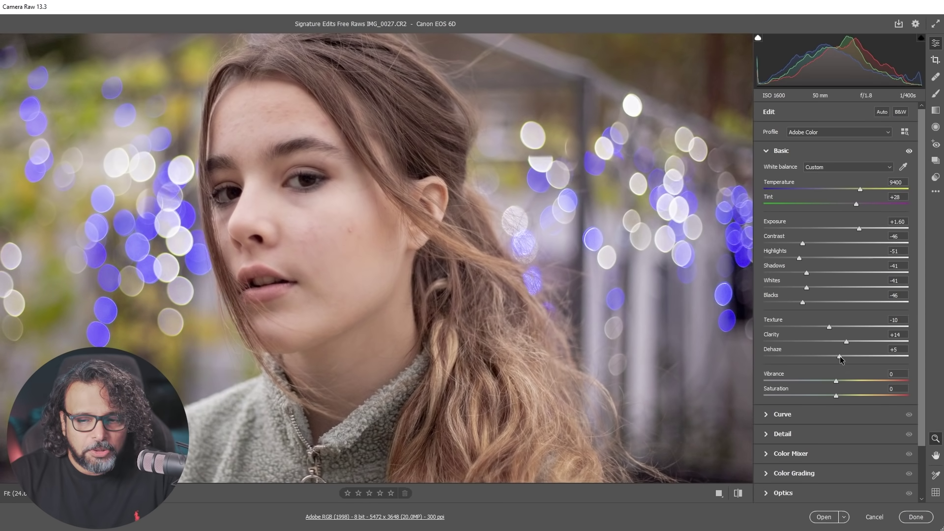
double_click(841, 358)
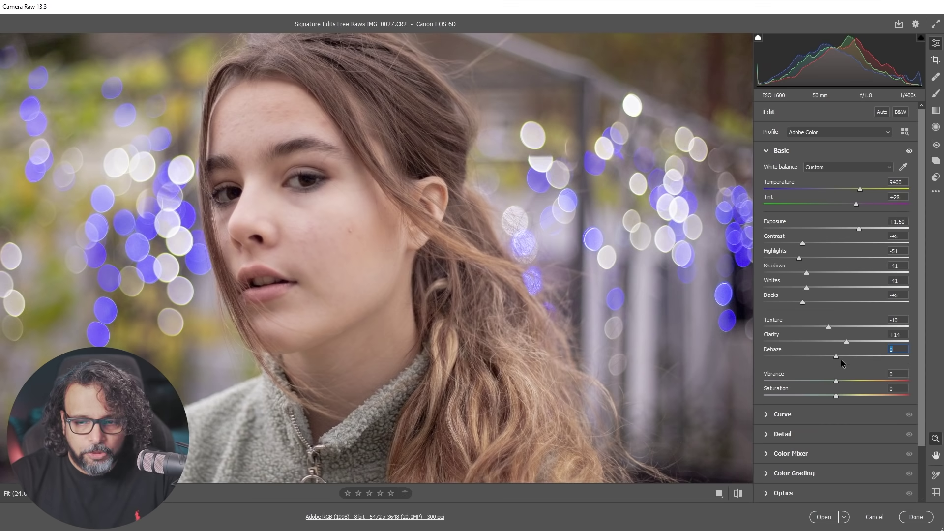
drag(381, 240, 366, 266)
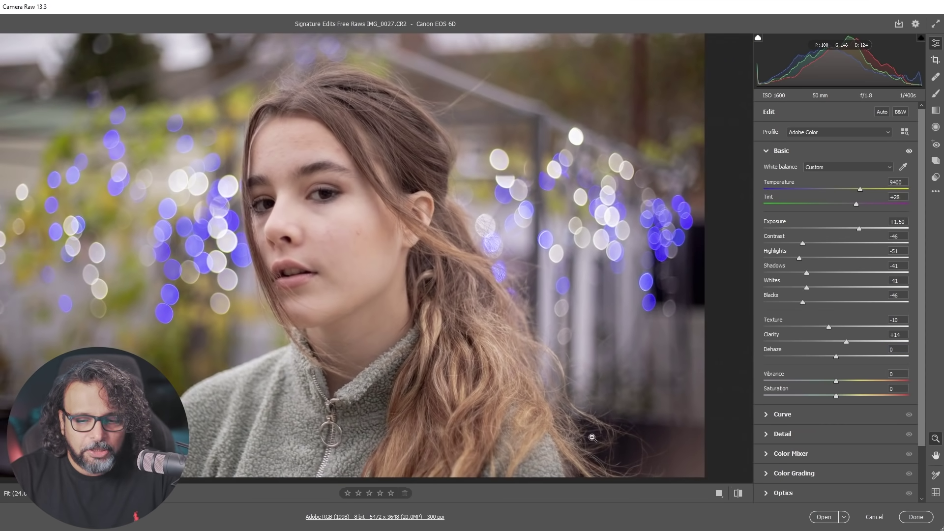
click(738, 493)
click(738, 493)
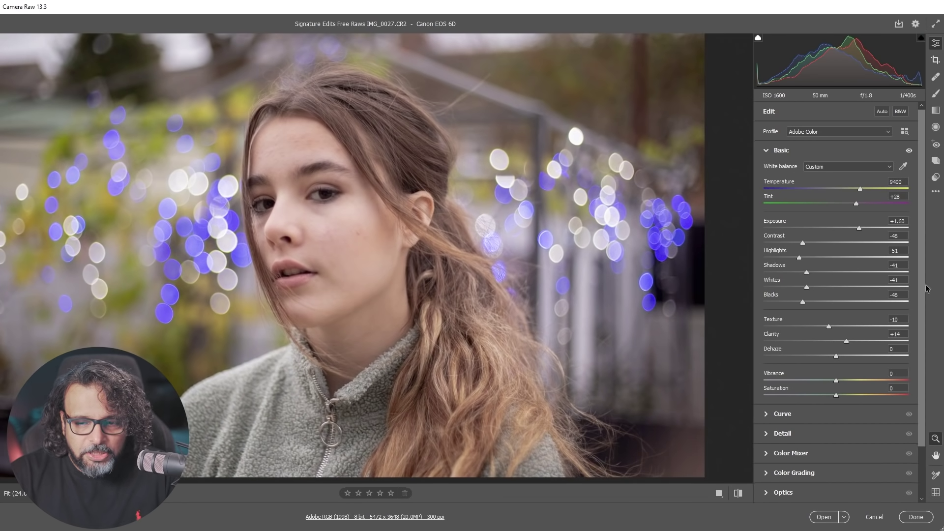
- Raise the vibrance to +31 and the saturation to +18
scroll(841, 346, down, 2)
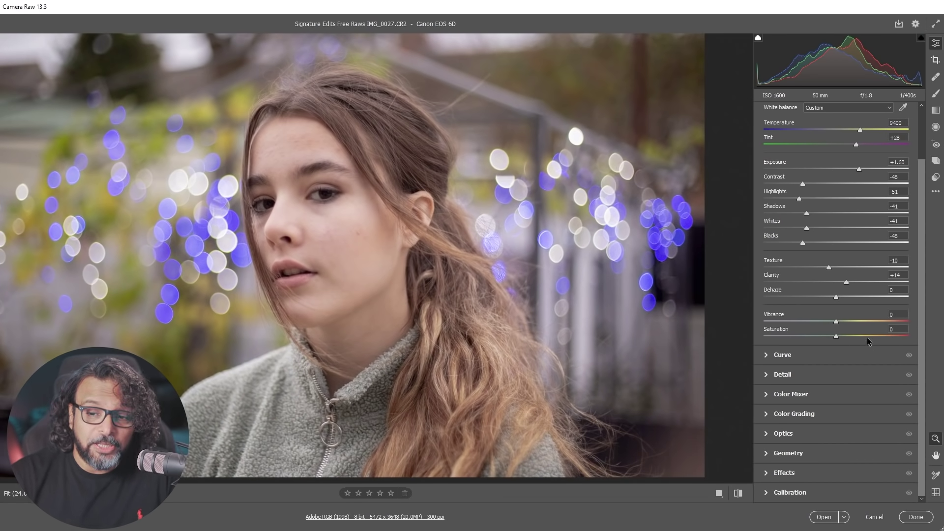
drag(836, 323, 850, 338)
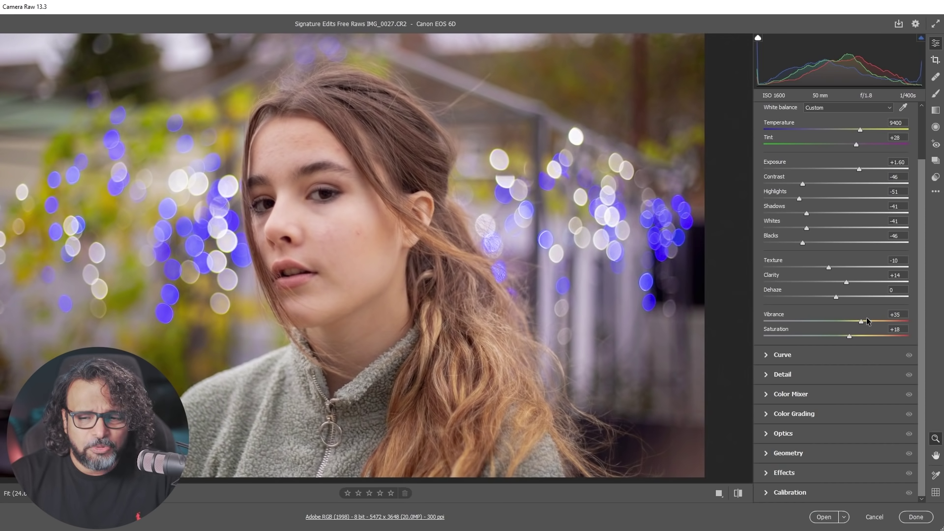
drag(861, 323, 857, 323)
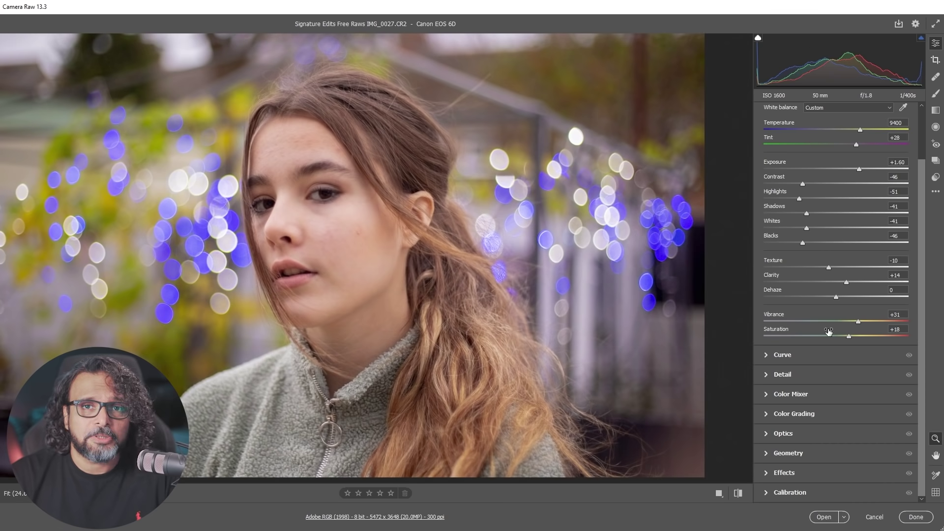
- Try a noise reduction of 69 and examine its effect on the cheek's skin and the hair
scroll(438, 294, down, 3)
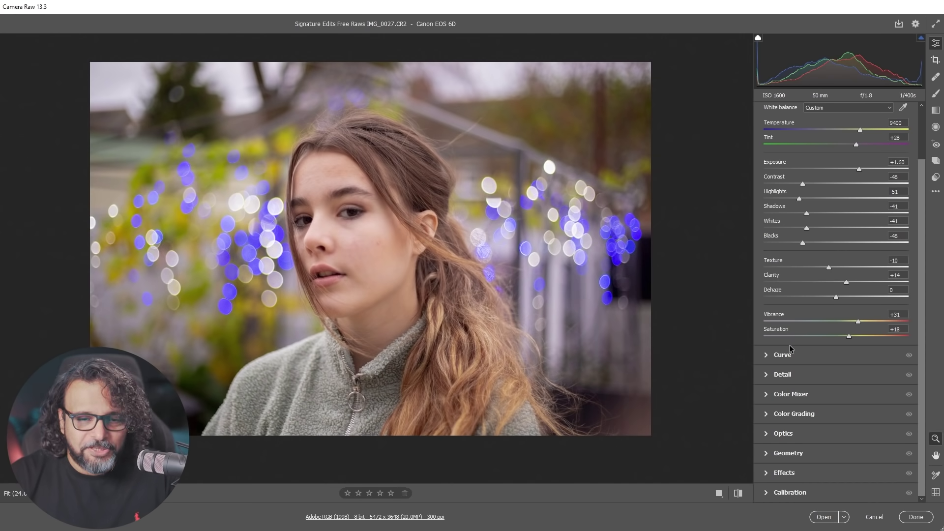
click(766, 356)
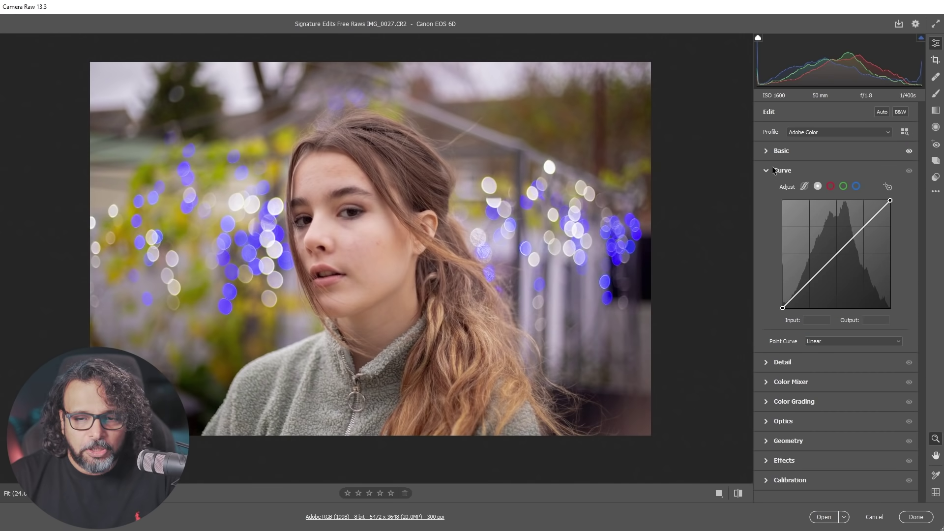
click(770, 170)
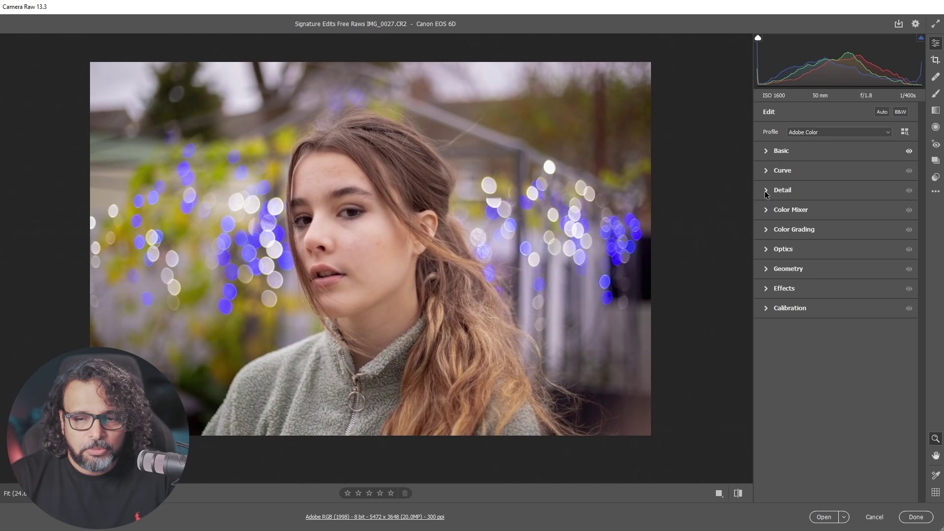
click(765, 193)
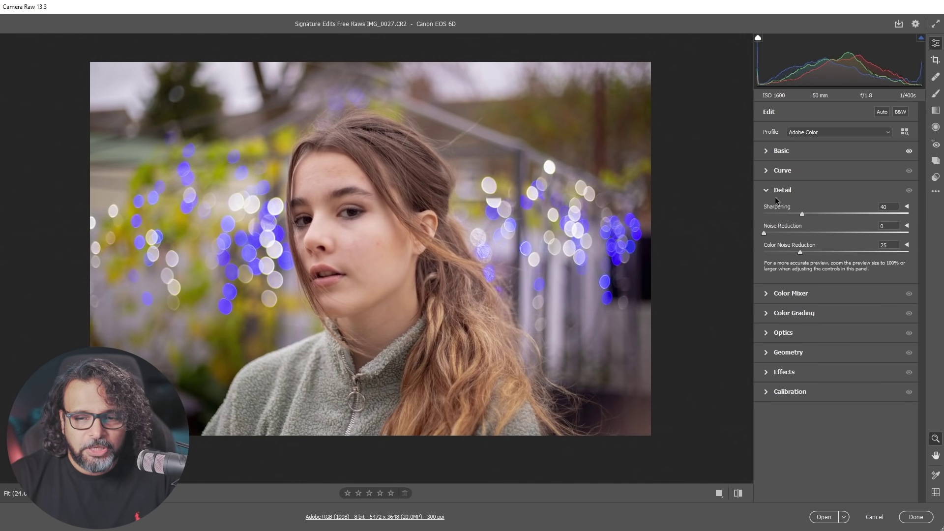
click(377, 232)
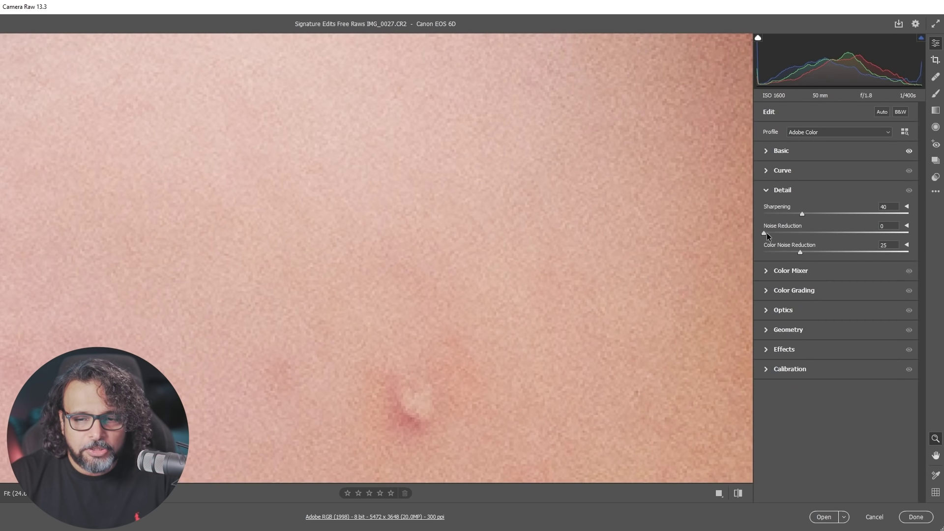
drag(776, 234, 866, 227)
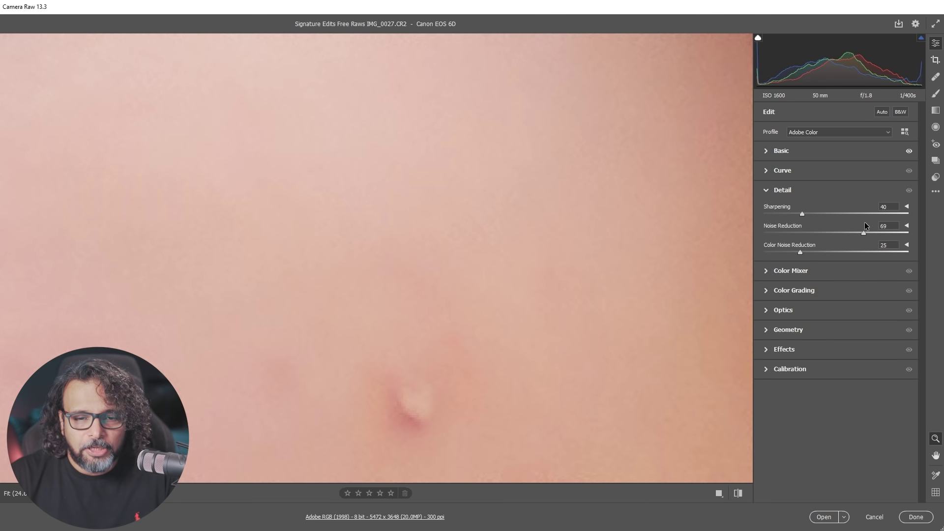
drag(523, 147, 363, 222)
key(space)
drag(541, 181, 379, 216)
drag(512, 229, 580, 266)
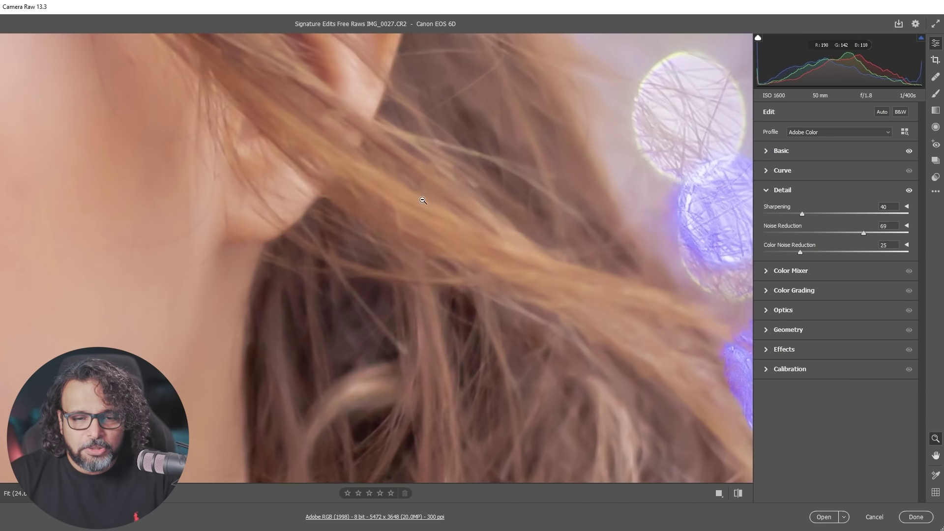
- Set the noise reduction to 18 and the color noise reduction to 29
drag(863, 234, 789, 233)
alt+click(418, 184)
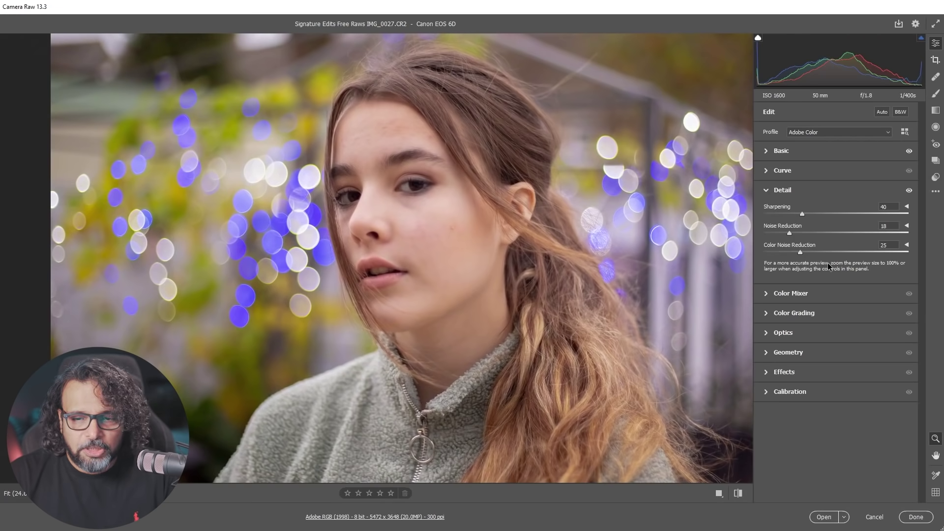
drag(805, 252, 807, 252)
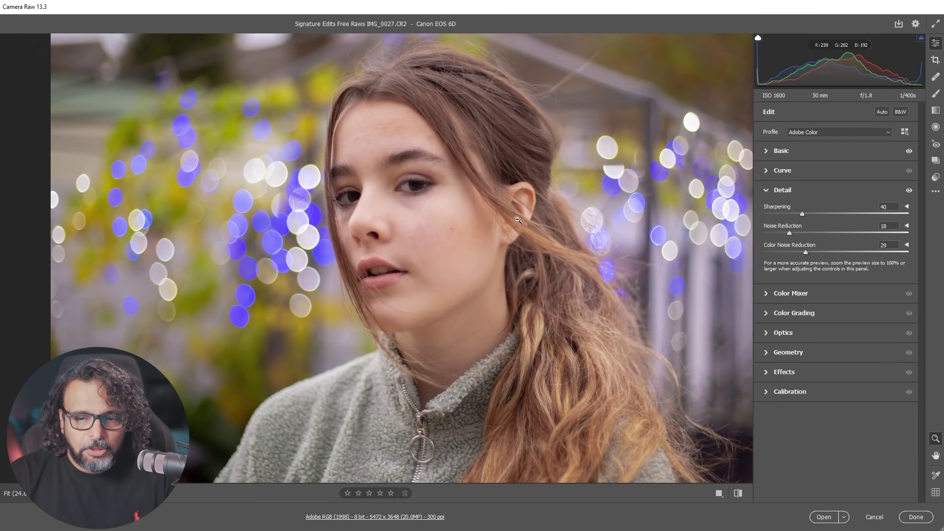
- Try a color noise reduction of 0 while inspecting the eye, and return it to 29
drag(806, 253, 762, 252)
drag(413, 173, 604, 262)
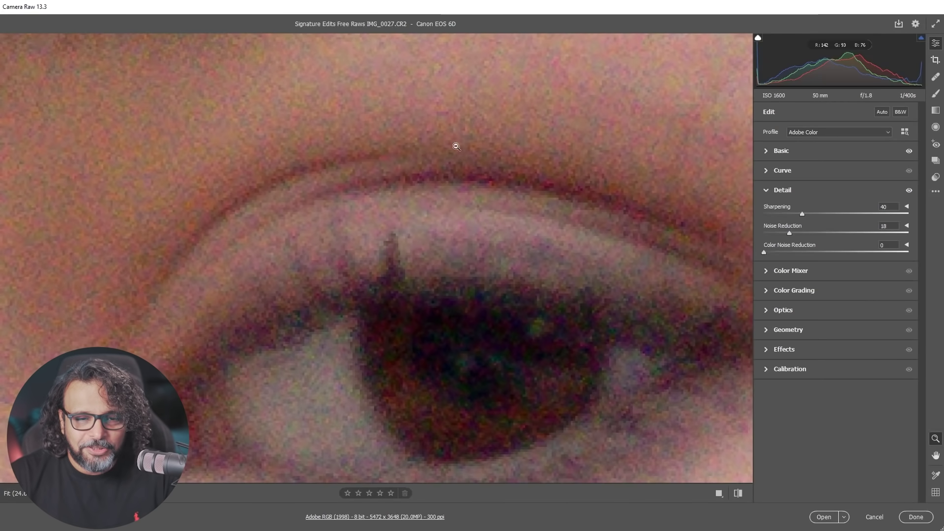
drag(763, 253, 769, 252)
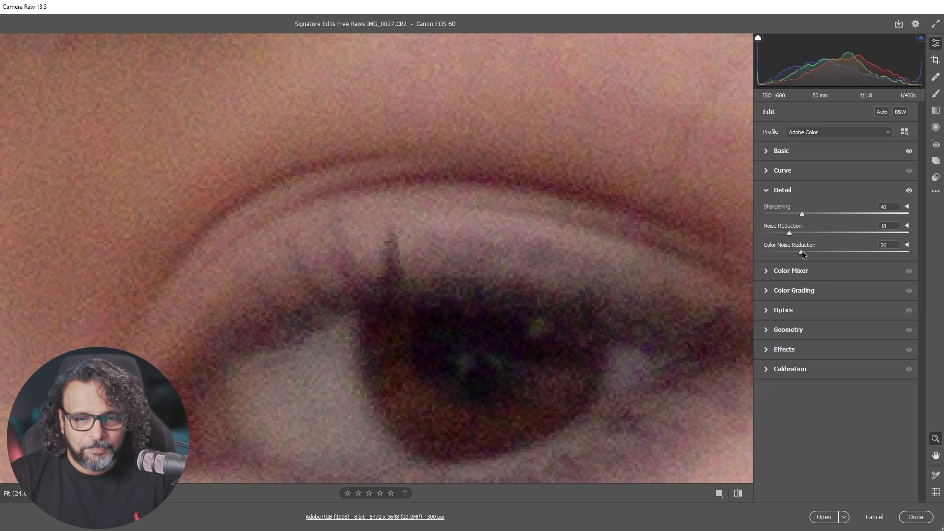
drag(560, 184, 402, 268)
key(space)
drag(577, 411, 310, 234)
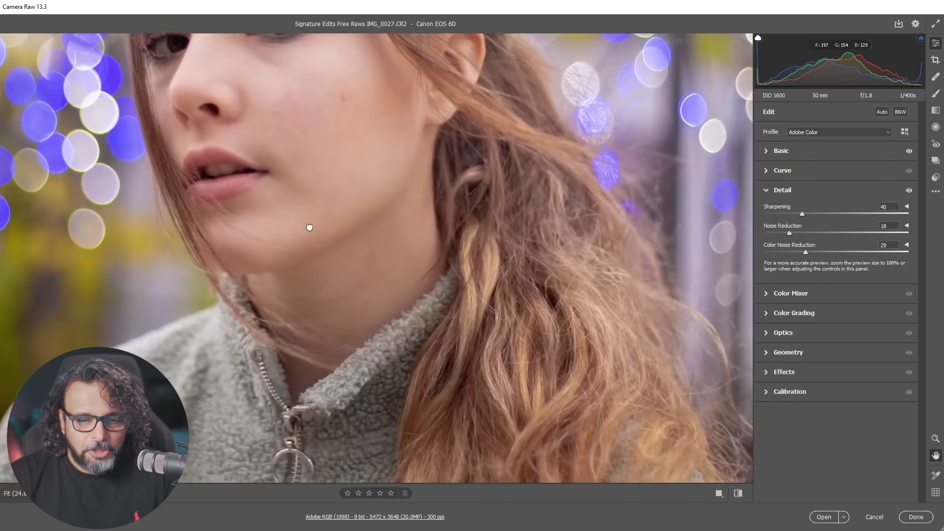
key(ctrl+0)
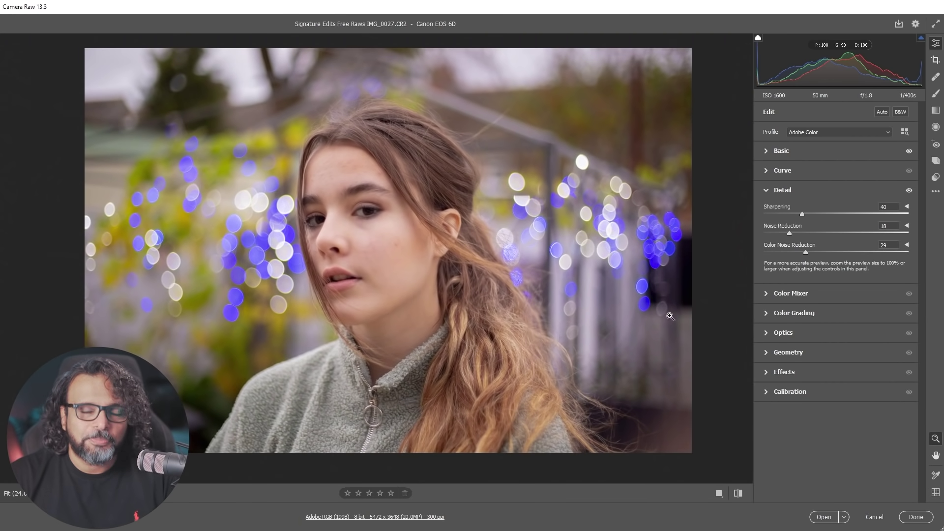
- Shift the hue of the blues to +31, purples to +19 and magentas to +44, and compare the portrait with its default settings
click(767, 294)
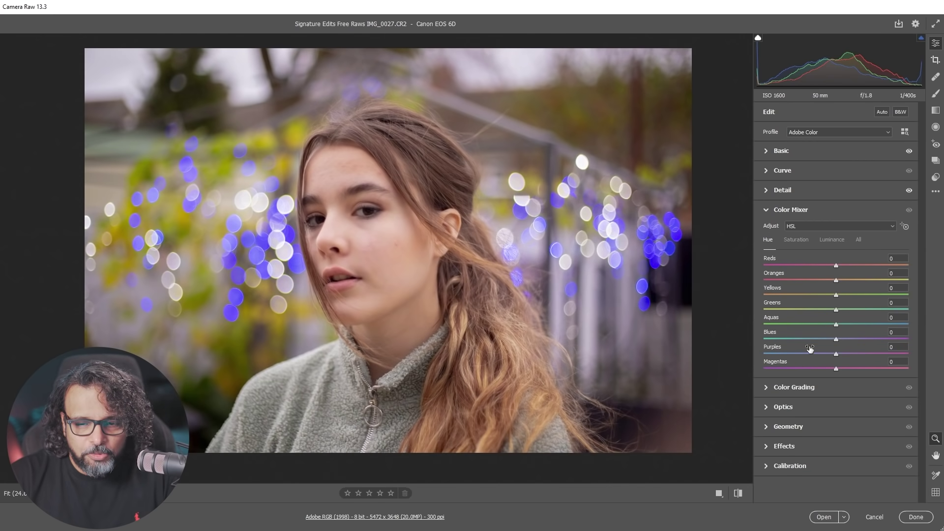
drag(858, 340, 859, 339)
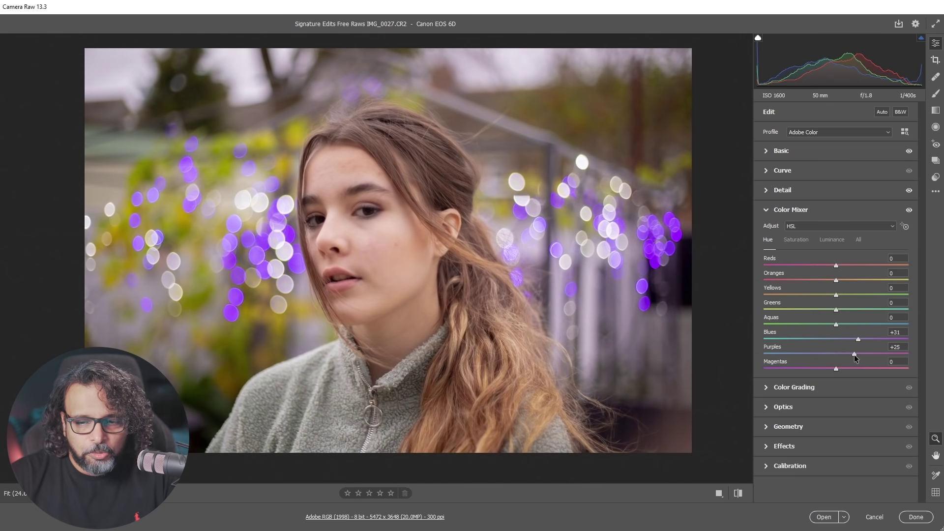
mouse_move(842, 355)
mouse_down()
mouse_move(792, 355)
mouse_move(856, 359)
mouse_up()
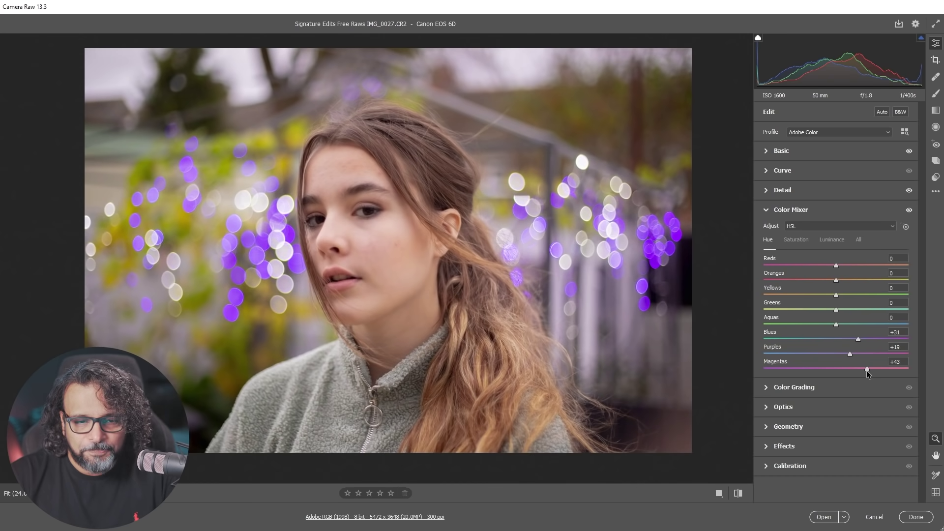
drag(867, 370, 868, 371)
click(737, 493)
click(738, 494)
click(737, 494)
click(737, 493)
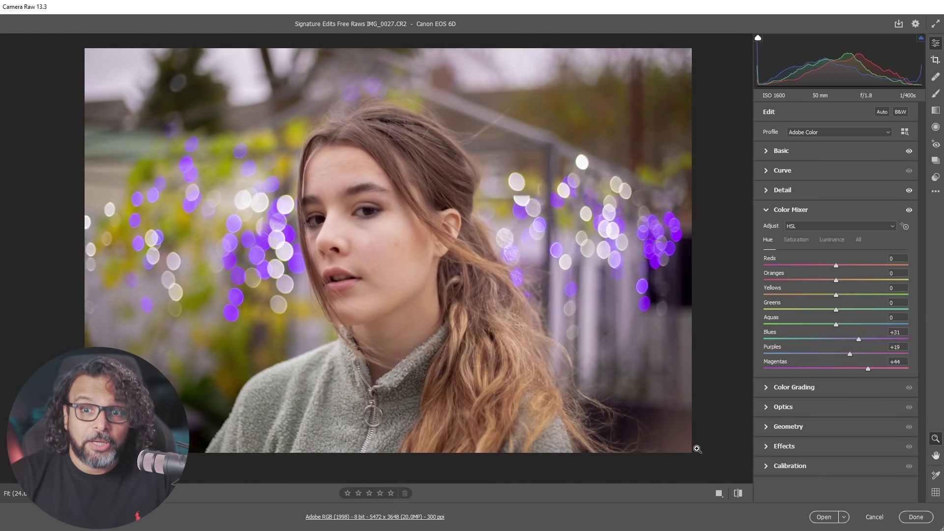
- Enable the lens profile corrections and compare the background lights with and without them
click(767, 408)
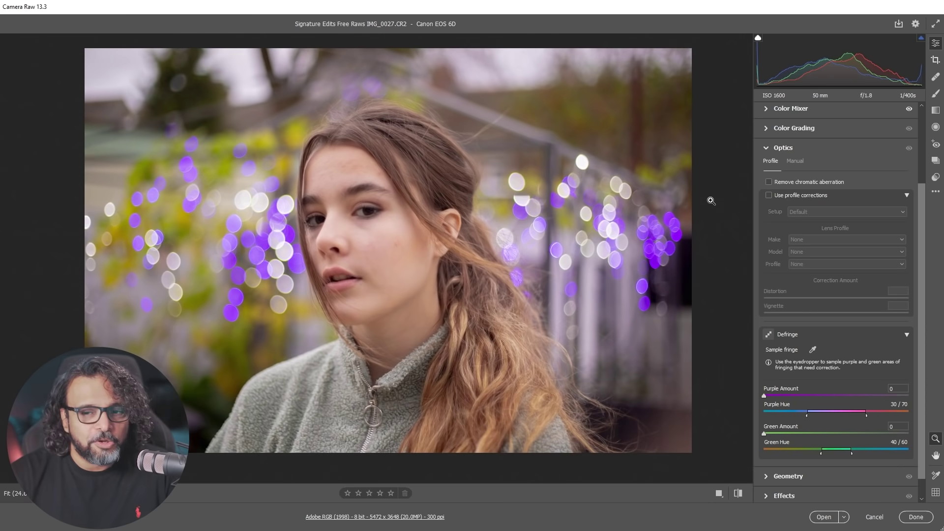
click(769, 196)
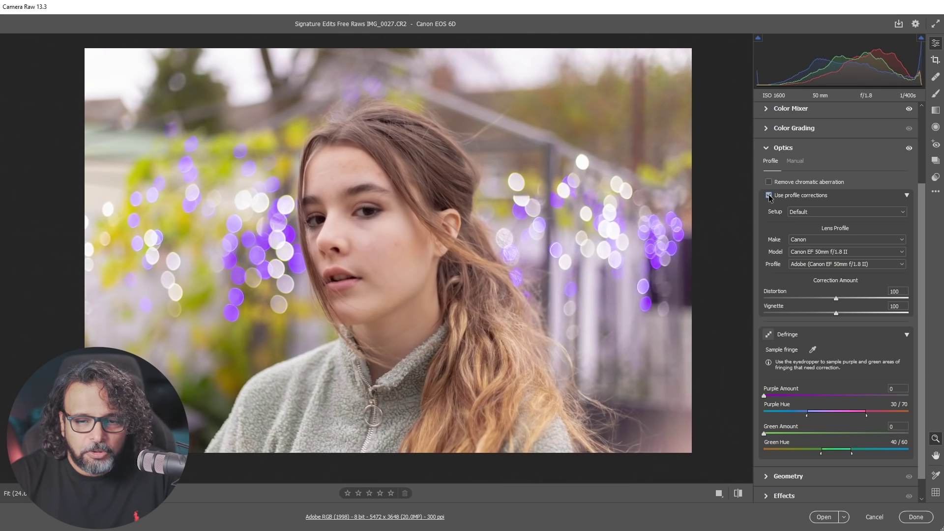
click(769, 196)
click(770, 196)
click(769, 196)
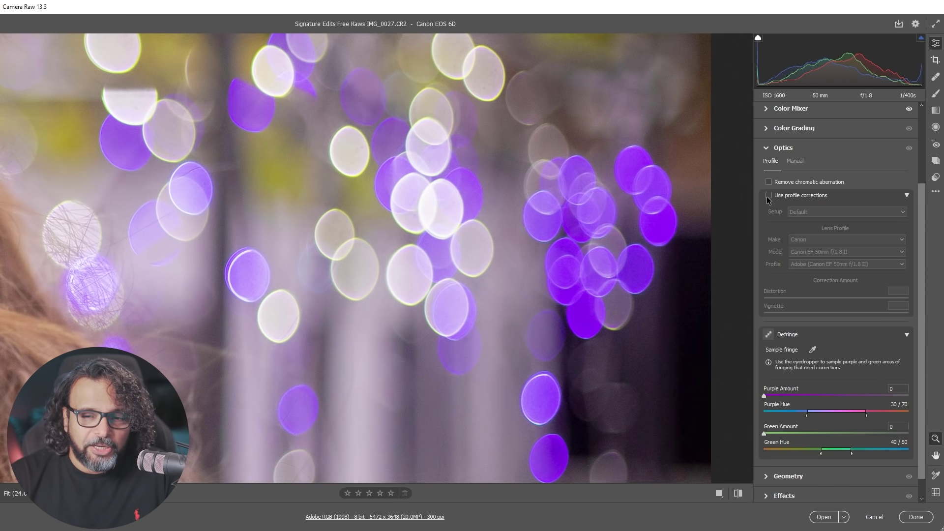
click(769, 196)
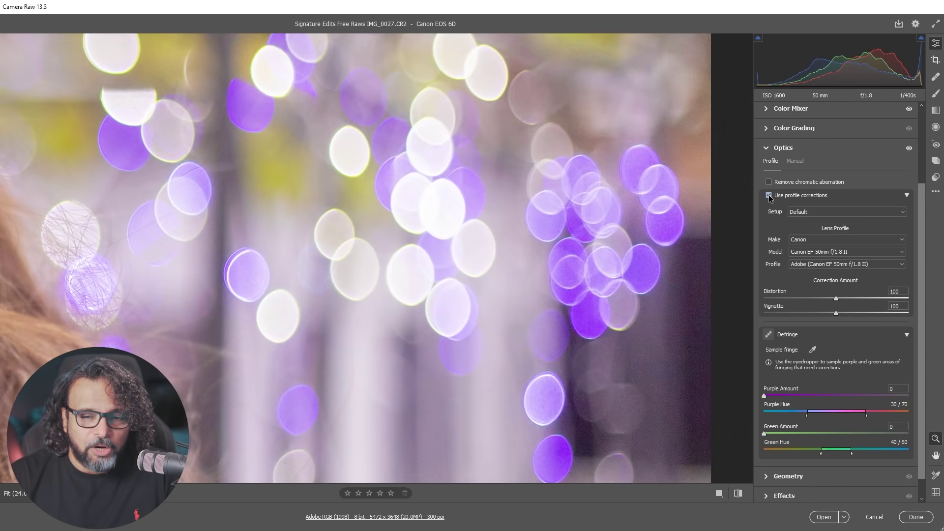
click(769, 196)
click(769, 196)
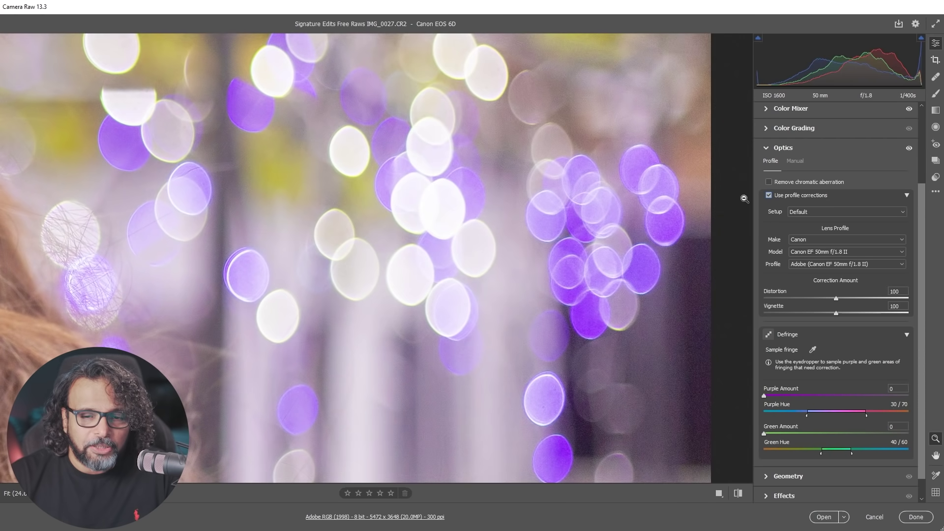
- Examine the whole portrait with and without the lens profile corrections, keeping them enabled
click(643, 173)
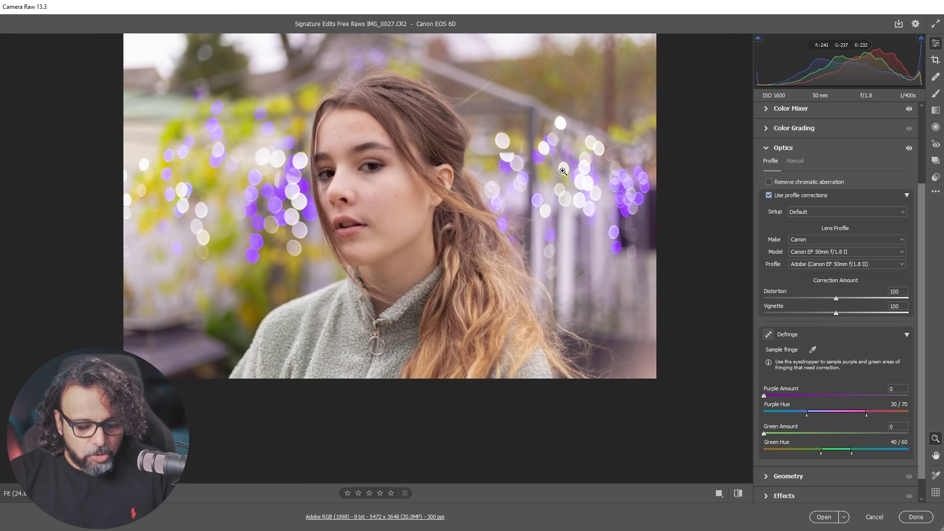
key(space)
drag(542, 154, 543, 185)
click(769, 196)
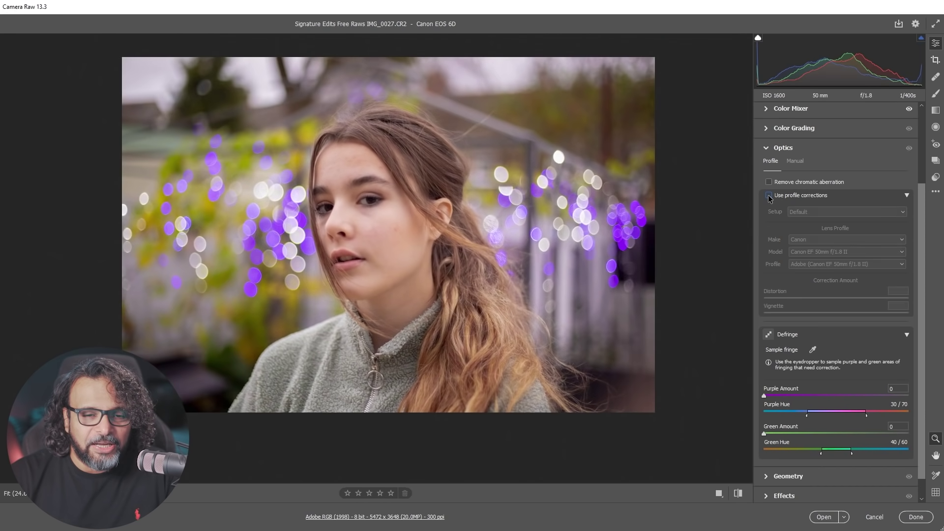
click(769, 195)
click(769, 196)
click(769, 196)
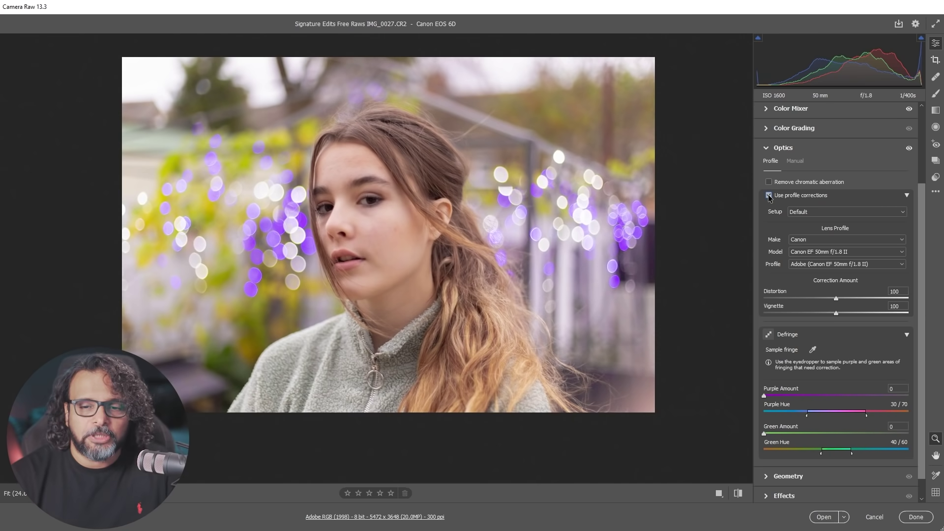
click(770, 196)
click(770, 196)
click(770, 196)
click(770, 196)
click(770, 196)
click(770, 196)
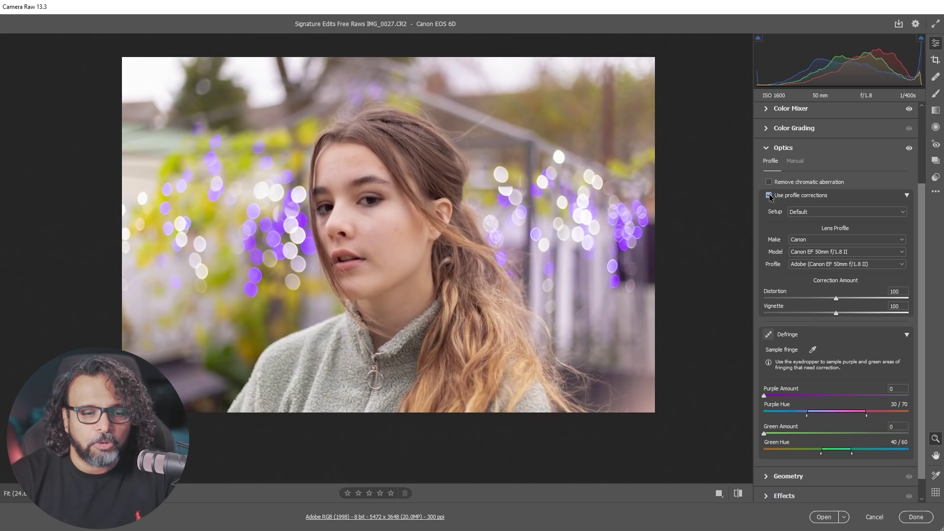
- Lower the exposure slightly and compare the developed portrait with its default settings
drag(925, 211, 925, 142)
click(768, 141)
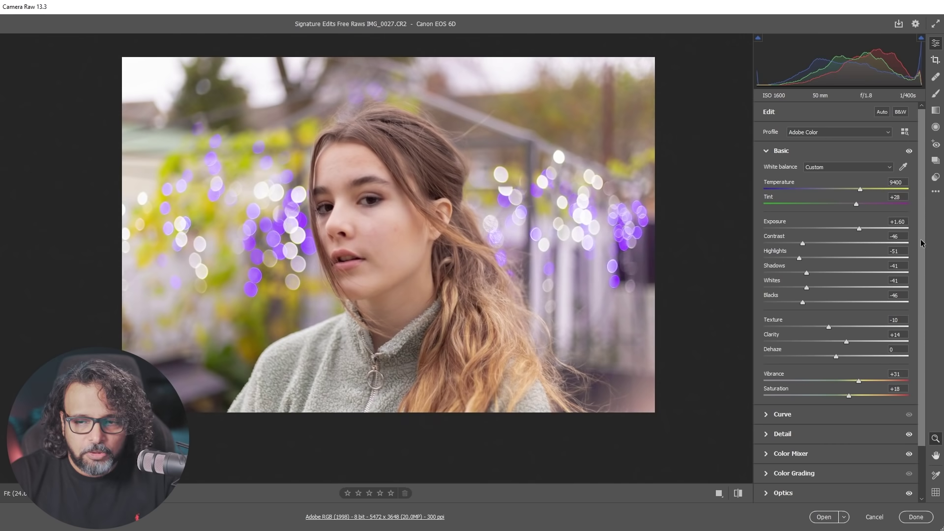
drag(861, 228, 857, 229)
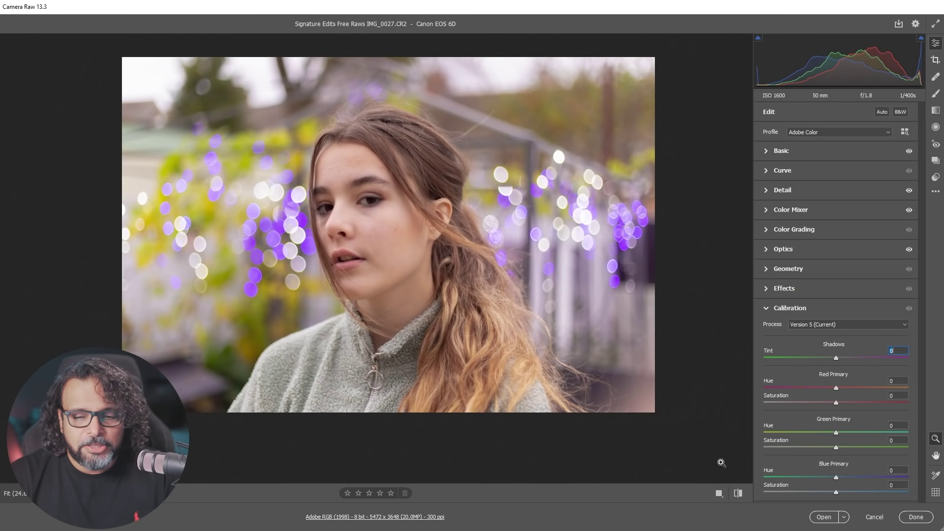
click(738, 493)
click(738, 493)
click(738, 493)
click(738, 494)
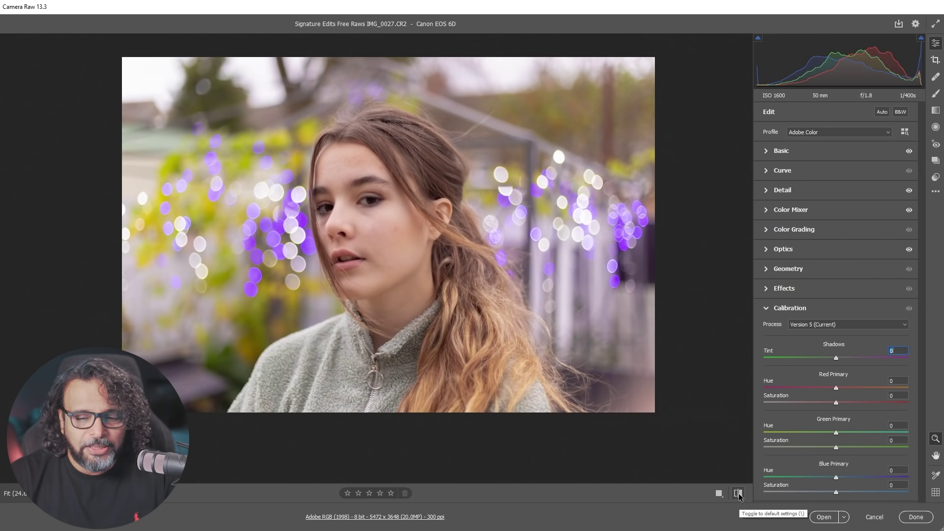
- Open the developed portrait in Photoshop as a smart object and duplicate its layer
click(843, 516)
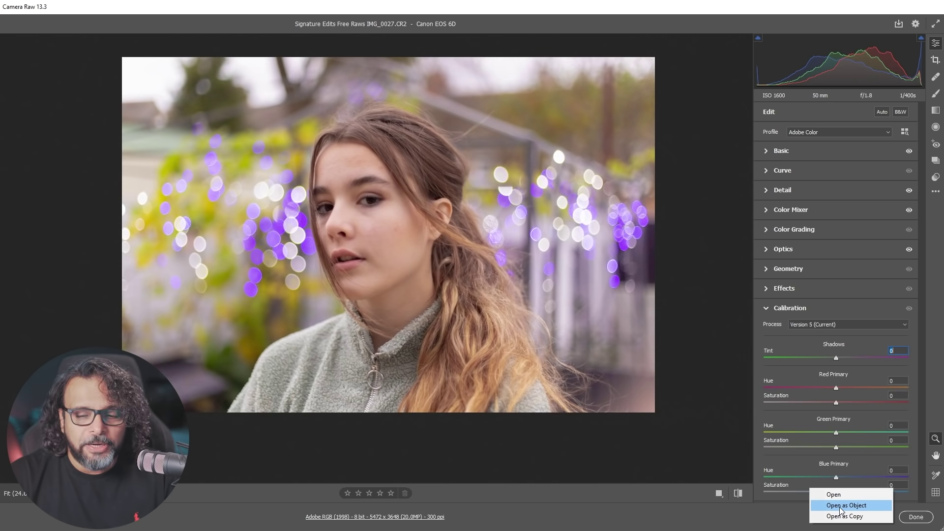
click(841, 506)
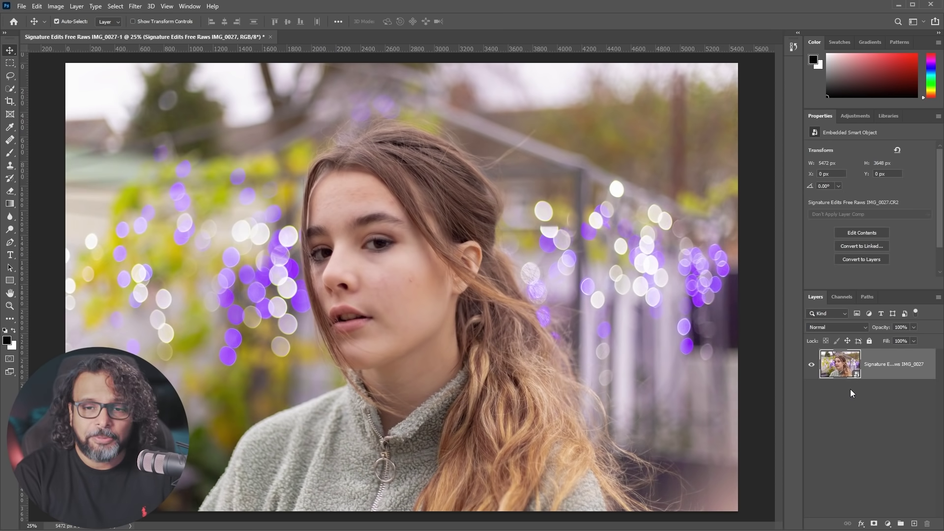
key(ctrl+j)
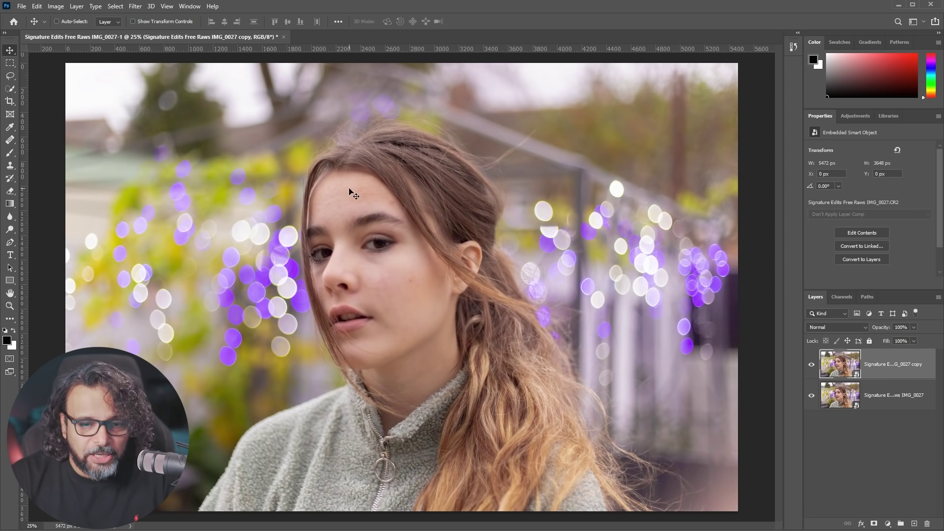
- Expand the toolbox to two columns and try to heal the cheek blemish on the duplicated layer with the Spot Healing Brush
drag(420, 332, 400, 300)
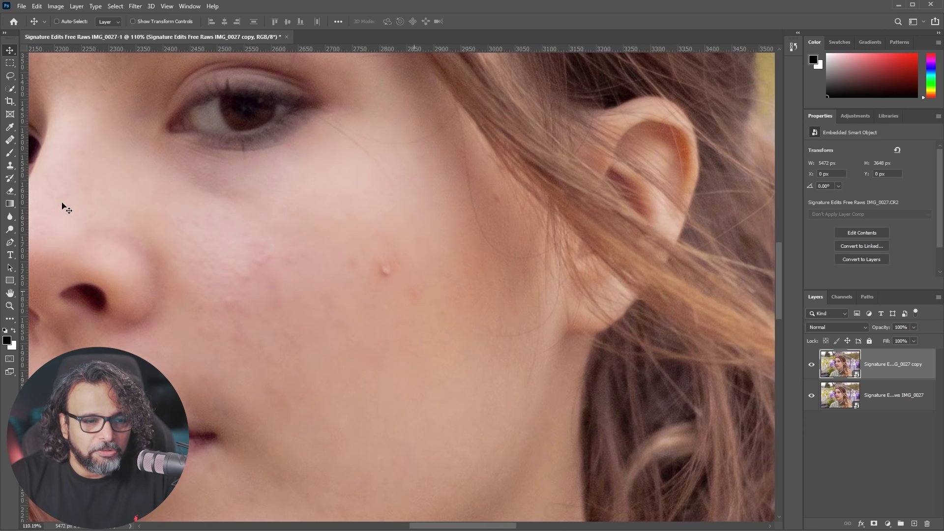
click(4, 32)
click(26, 88)
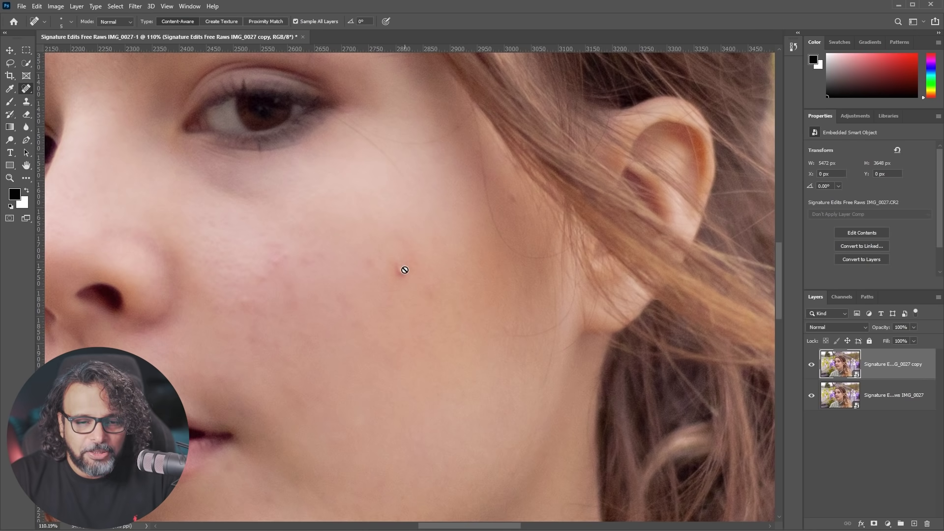
click(405, 270)
click(501, 209)
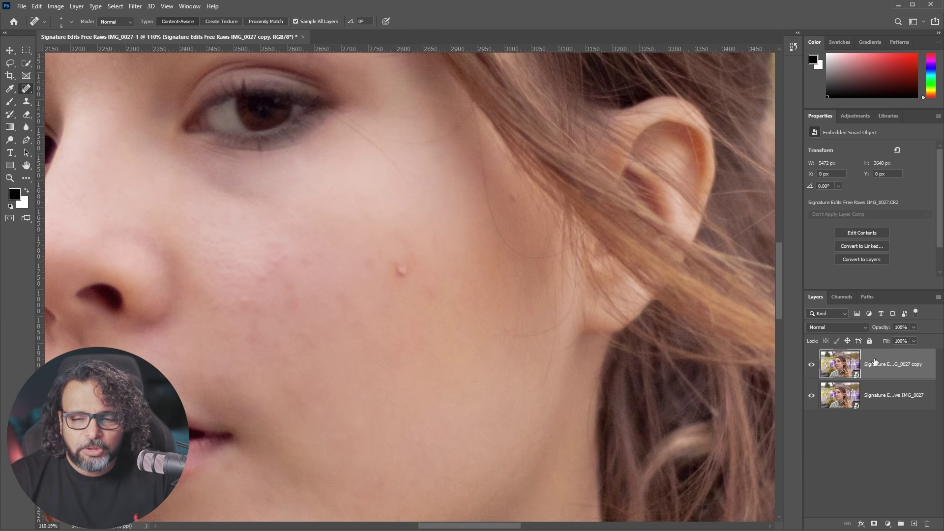
- Rasterize the duplicated portrait smart object so it can be retouched with the Spot Healing Brush
right_click(880, 379)
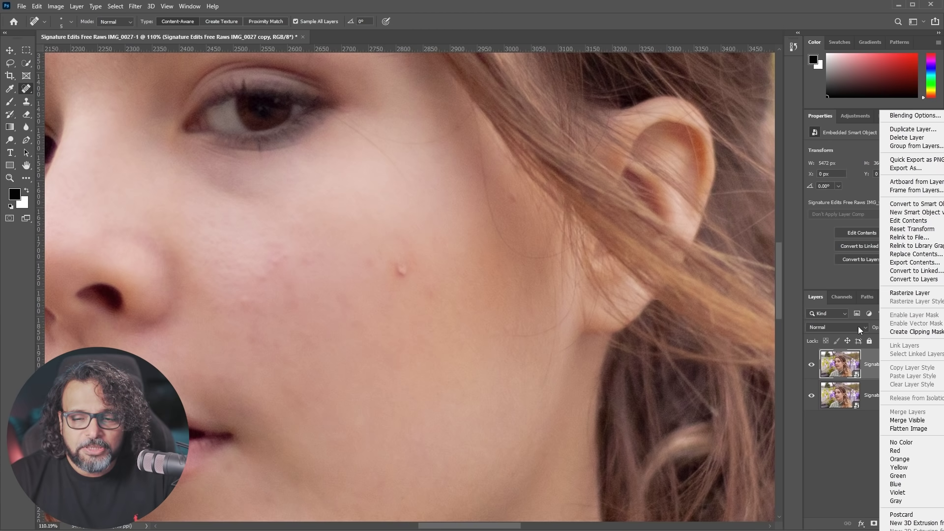
click(382, 268)
click(403, 267)
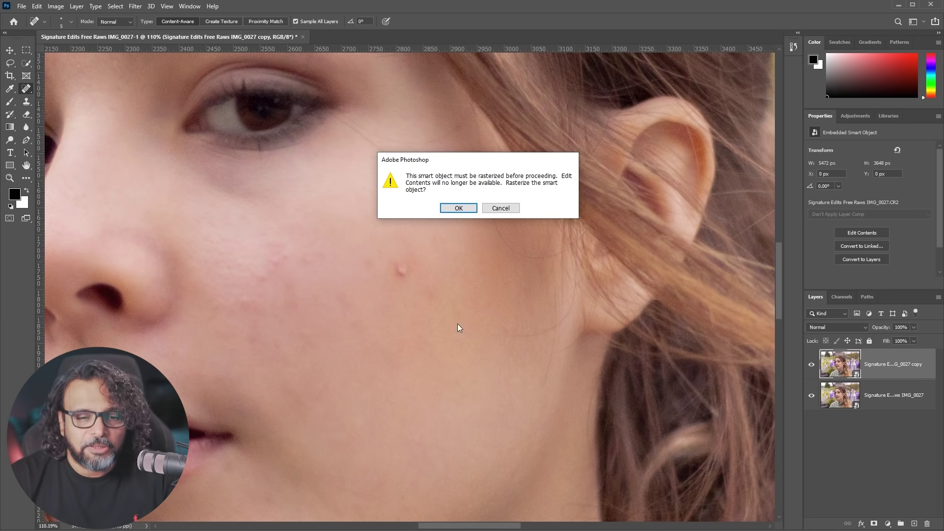
click(458, 208)
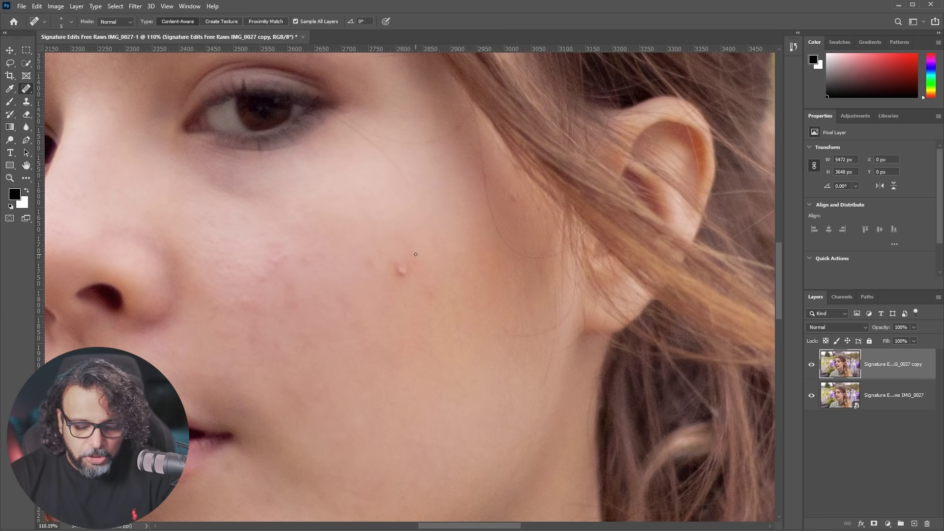
- Enlarge the Spot Healing Brush to 25 px and heal the raised blemish on the cheek
key(bracketright)
key(bracketright)
key(bracketright)
key(bracketright)
key(bracketright)
key(bracketright)
key(bracketright)
key(bracketright)
click(403, 270)
drag(403, 270, 403, 268)
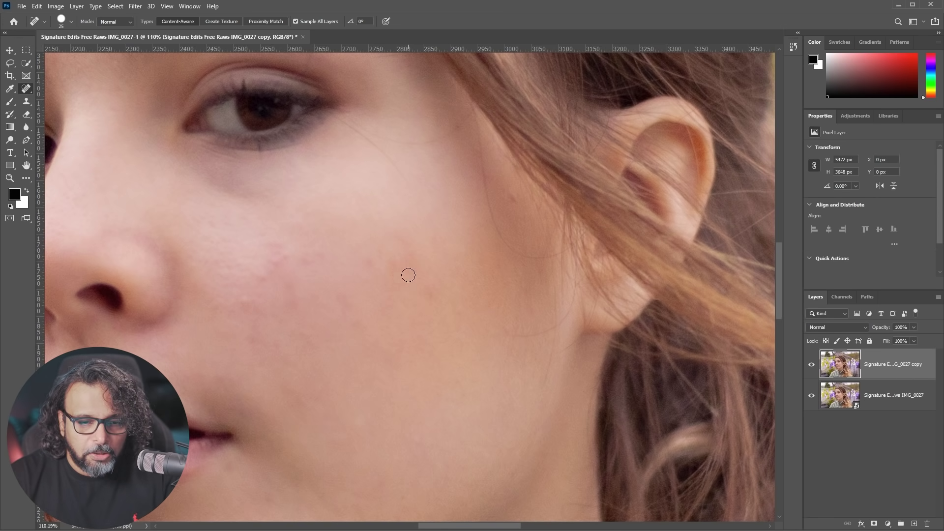
- Heal the small spots around the upper cheek, then the mark near the hairline with a 15 px brush
click(373, 266)
click(433, 294)
click(387, 264)
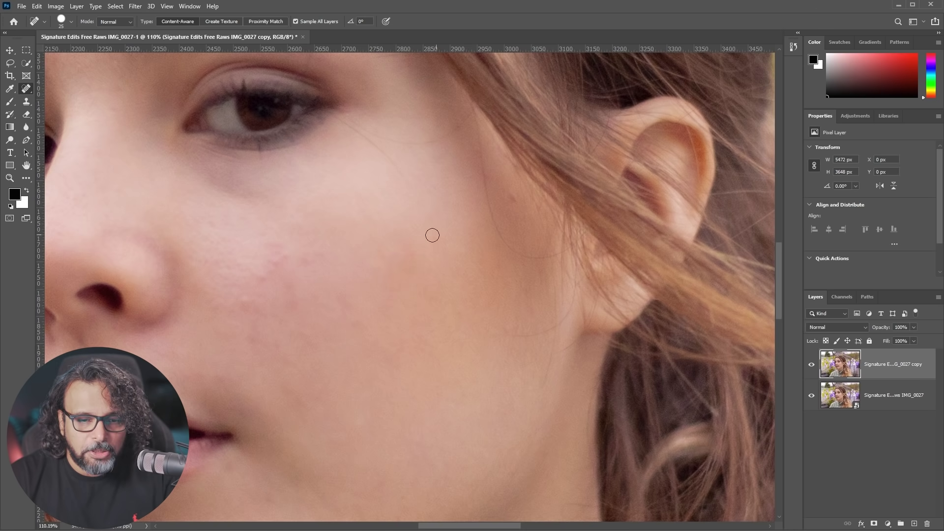
click(385, 240)
key(bracketleft)
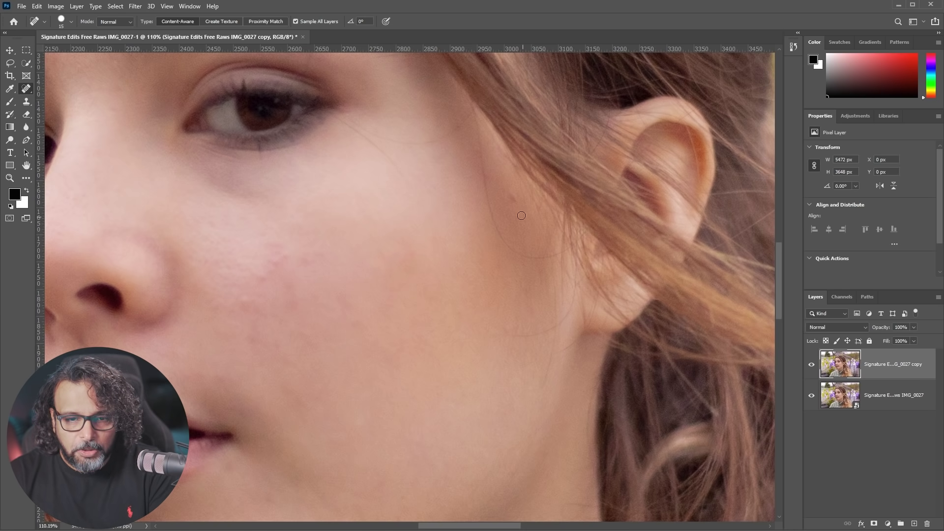
click(513, 199)
- Heal the small bumps and red marks on the cheek beside the nose with the 15 px Spot Healing Brush
click(283, 261)
click(301, 256)
click(310, 259)
click(316, 253)
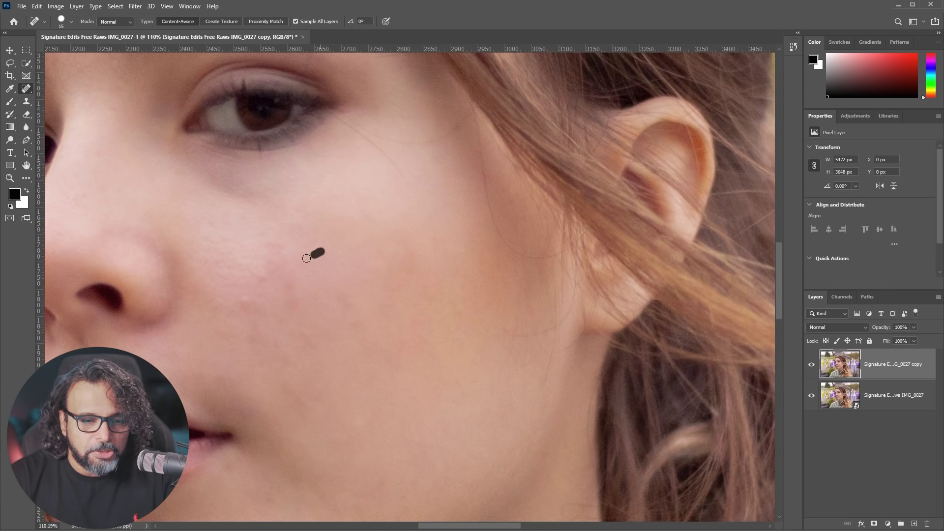
click(274, 270)
click(259, 277)
drag(259, 302, 239, 302)
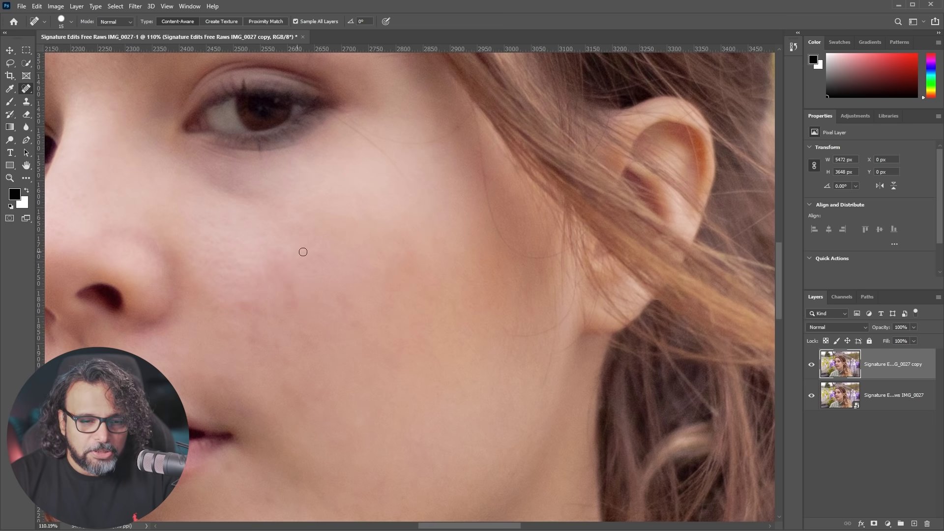
drag(251, 333, 253, 345)
drag(338, 296, 355, 323)
drag(290, 282, 274, 312)
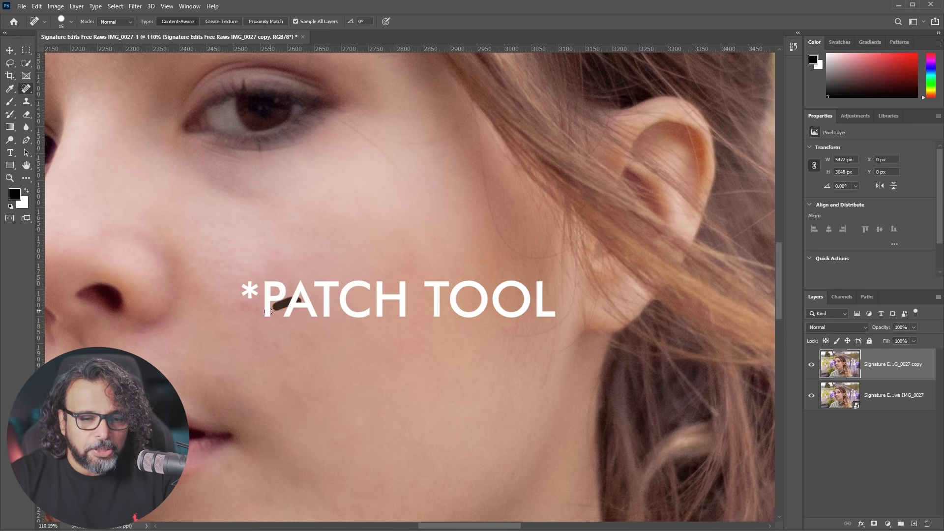
- Use the Patch Tool to replace uneven areas beside the nose and on the outer cheek with cleaner skin
right_click(30, 91)
click(74, 109)
mouse_move(288, 314)
mouse_down()
mouse_move(253, 325)
mouse_move(231, 307)
mouse_move(281, 244)
mouse_move(317, 242)
mouse_move(324, 298)
mouse_move(275, 321)
mouse_move(362, 211)
mouse_move(348, 217)
mouse_move(370, 253)
mouse_move(402, 391)
mouse_up()
key(ctrl+d)
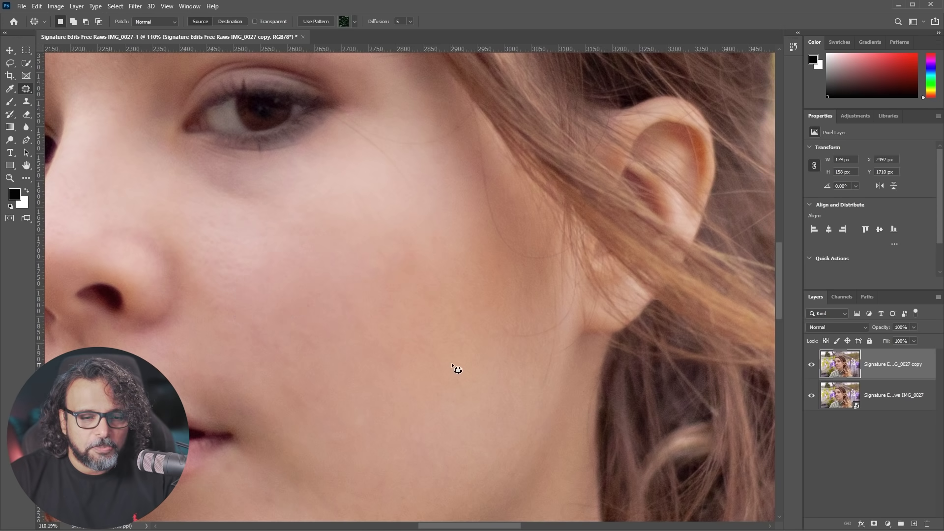
mouse_move(295, 331)
mouse_down()
mouse_move(243, 328)
mouse_move(292, 306)
mouse_move(296, 328)
mouse_move(393, 391)
mouse_up()
mouse_move(405, 274)
mouse_down()
mouse_move(366, 259)
mouse_move(396, 228)
mouse_move(411, 267)
mouse_move(395, 274)
mouse_move(403, 206)
mouse_up()
key(ctrl+d)
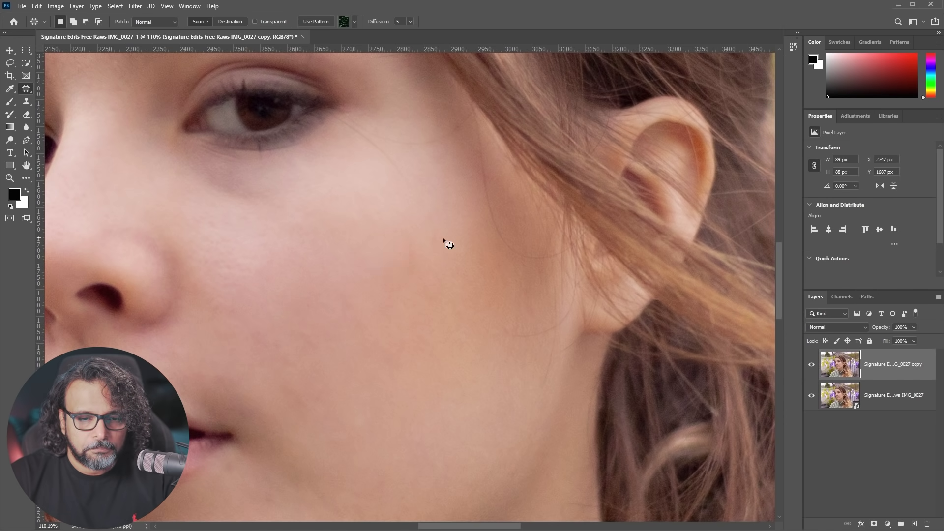
- Patch a narrow area of about 52 by 82 px on the outer cheek with the smoother skin just above it
mouse_move(394, 250)
mouse_down()
mouse_move(381, 257)
mouse_move(396, 257)
mouse_up()
key(ctrl+d)
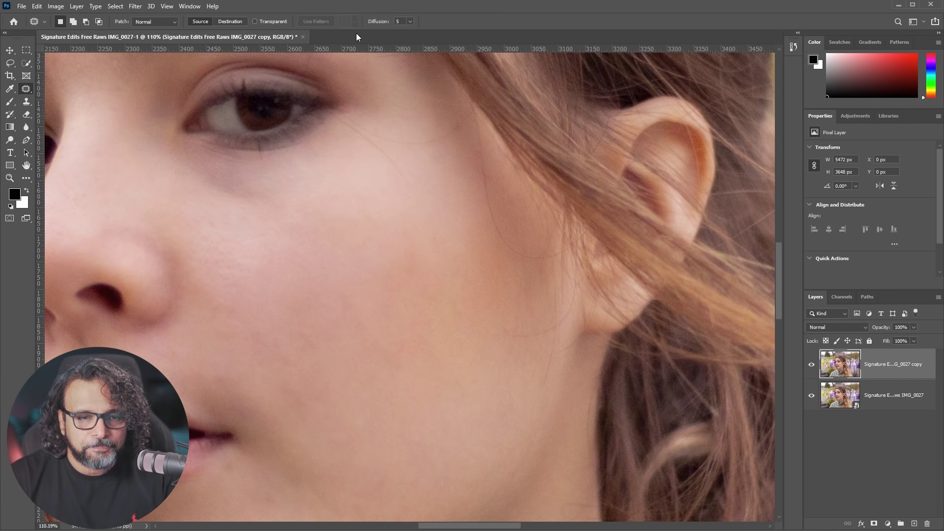
mouse_move(401, 261)
mouse_down()
mouse_move(422, 261)
mouse_move(390, 261)
mouse_move(403, 270)
mouse_move(387, 271)
mouse_move(379, 257)
mouse_move(400, 267)
mouse_move(389, 248)
mouse_move(418, 258)
mouse_move(415, 244)
mouse_move(440, 261)
mouse_move(429, 269)
mouse_up()
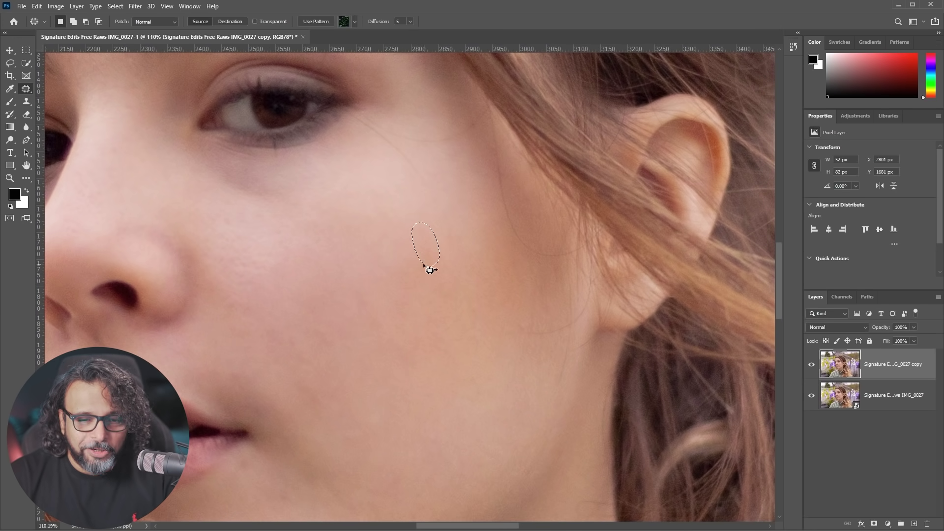
drag(415, 233, 413, 217)
key(ctrl+d)
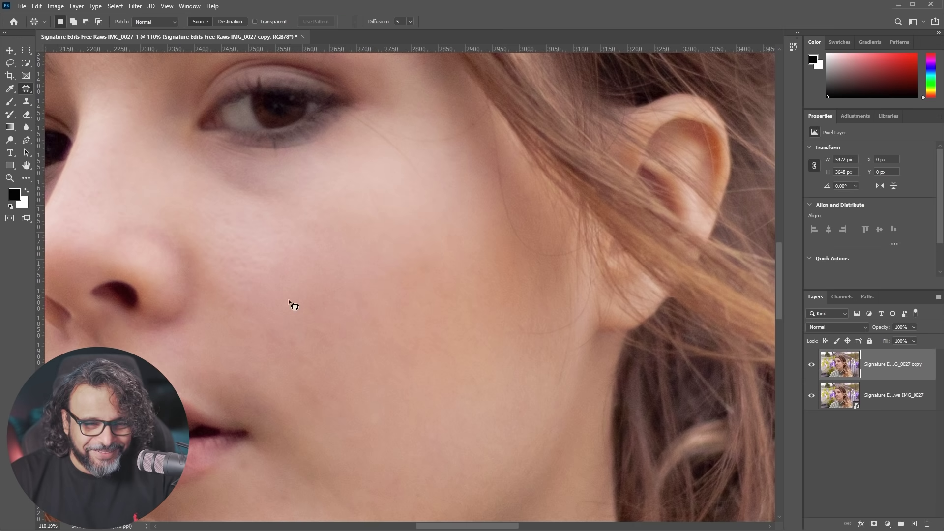
- Patch the remaining small marks on the lower cheek between the nose and the jaw with neighbouring skin
mouse_move(319, 322)
mouse_down()
mouse_move(323, 336)
mouse_move(345, 320)
mouse_up()
drag(305, 418, 314, 284)
mouse_move(268, 320)
mouse_down()
mouse_move(272, 333)
mouse_move(305, 344)
mouse_up()
drag(308, 361, 305, 364)
drag(297, 353, 387, 327)
- Switch to the Healing Brush and try healing the pink spot on the forehead near the hairline from sampled skin
drag(275, 147, 338, 419)
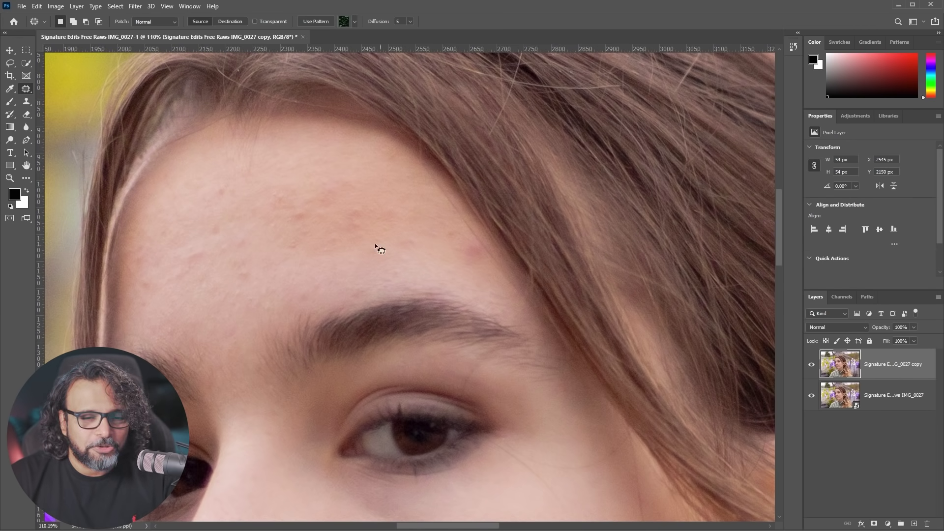
right_click(27, 92)
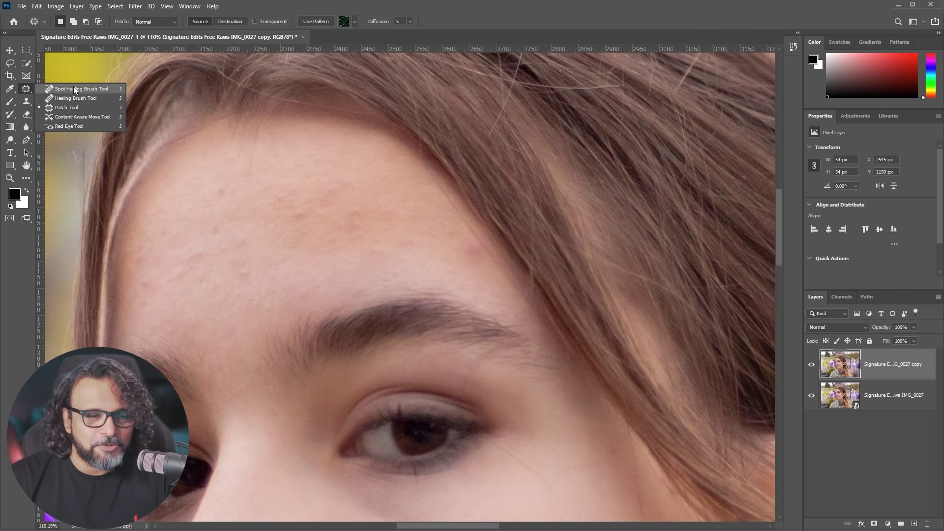
click(80, 99)
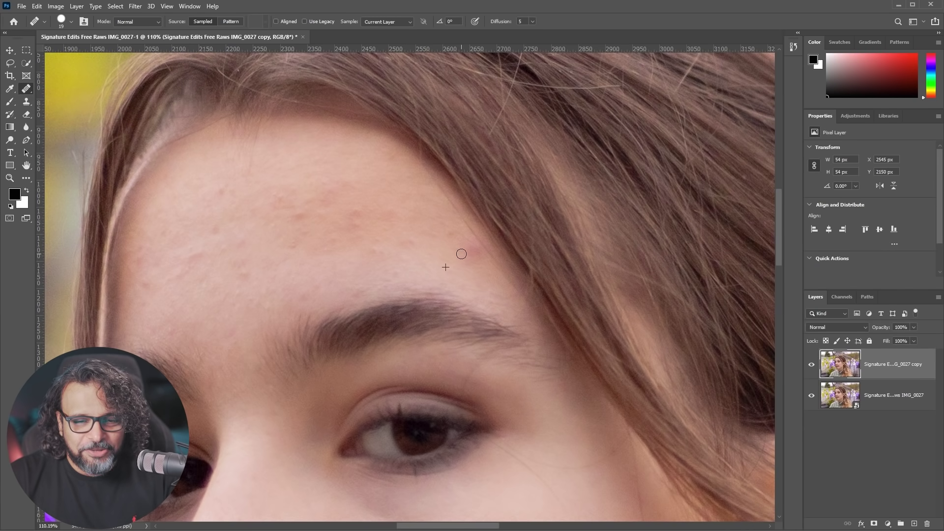
click(463, 256)
drag(475, 255, 457, 249)
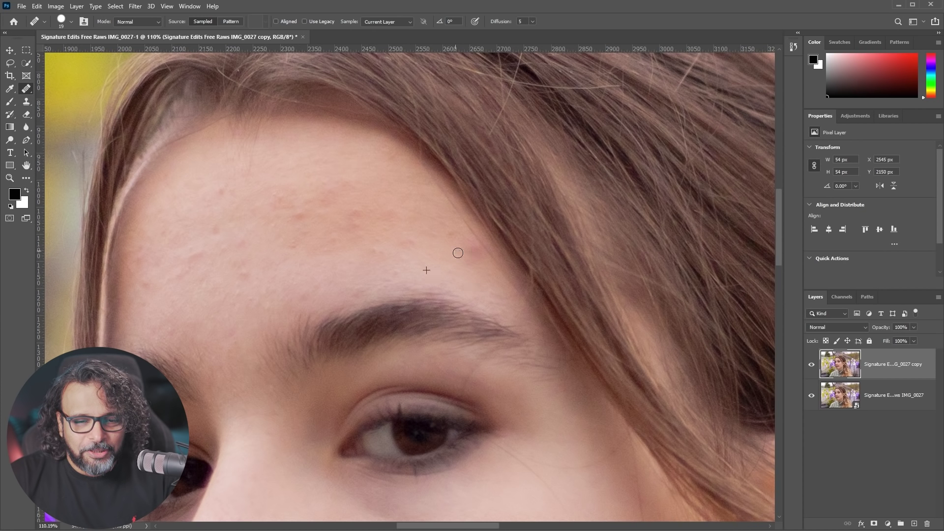
click(471, 250)
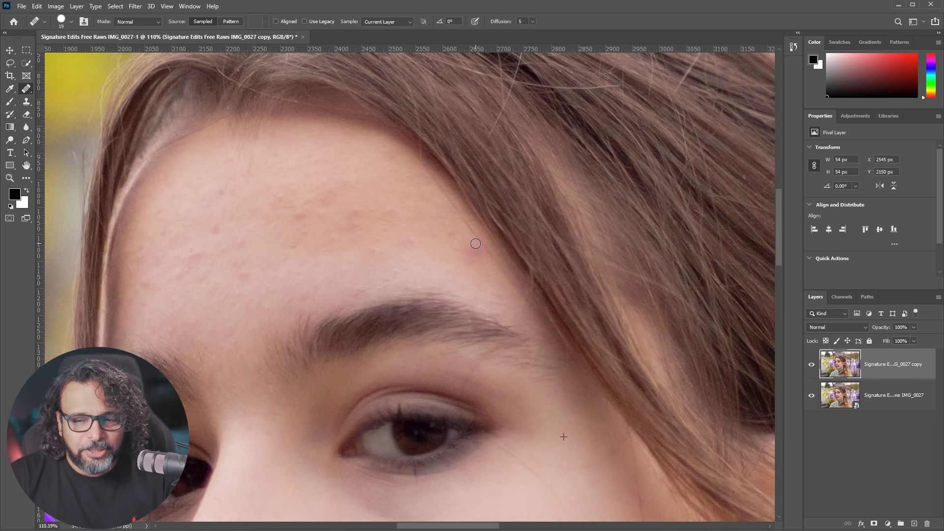
mouse_move(475, 243)
mouse_down()
mouse_move(474, 291)
mouse_move(459, 237)
mouse_move(443, 253)
mouse_up()
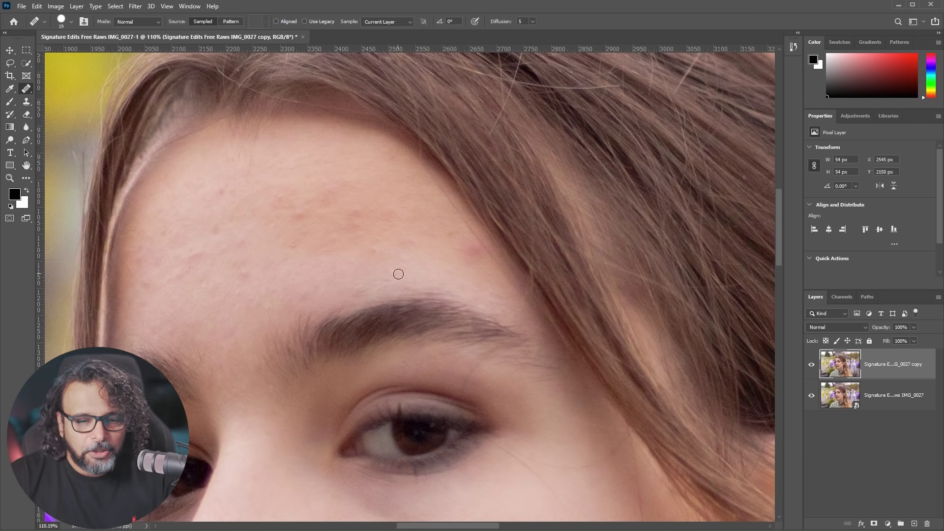
drag(386, 253, 383, 252)
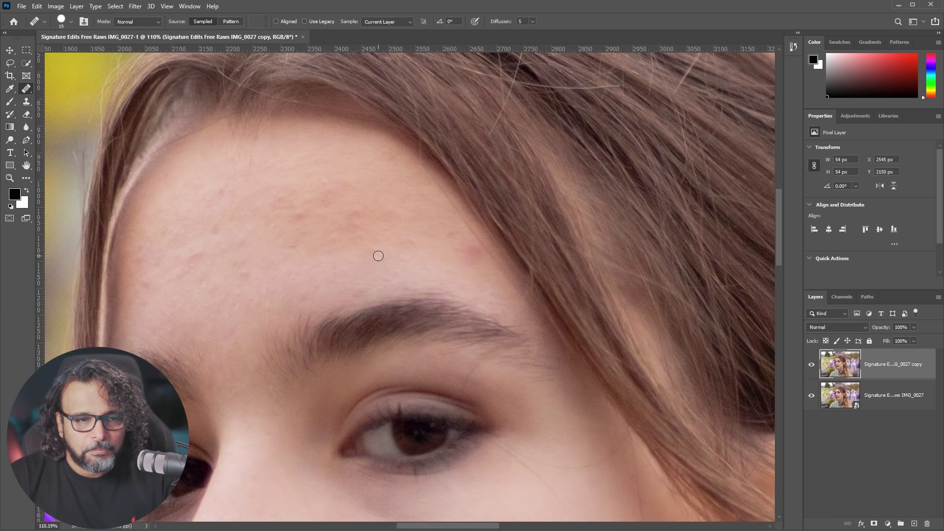
- Sample clean skin above the eyebrow and heal the blemishes across the forehead with the Healing Brush
scroll(402, 258, up, 13)
scroll(403, 289, down, 8)
alt+click(411, 305)
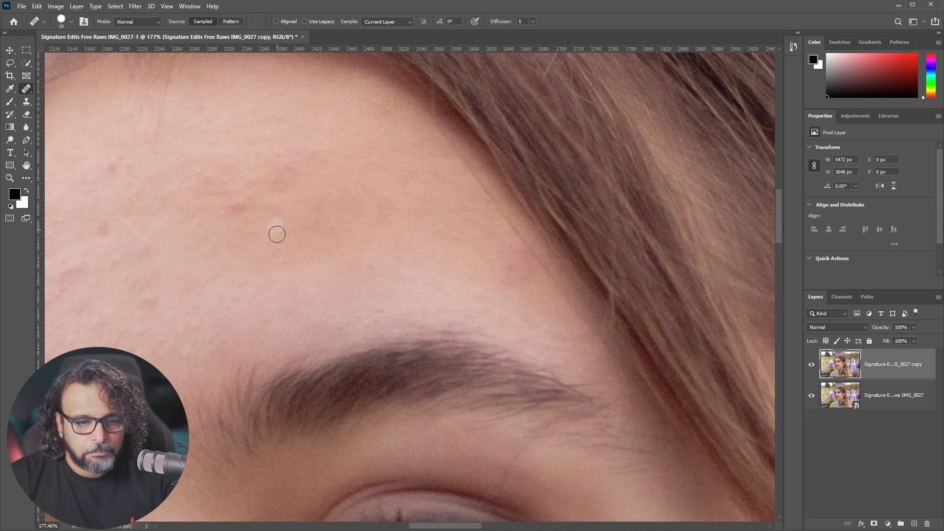
drag(274, 215, 375, 188)
click(398, 203)
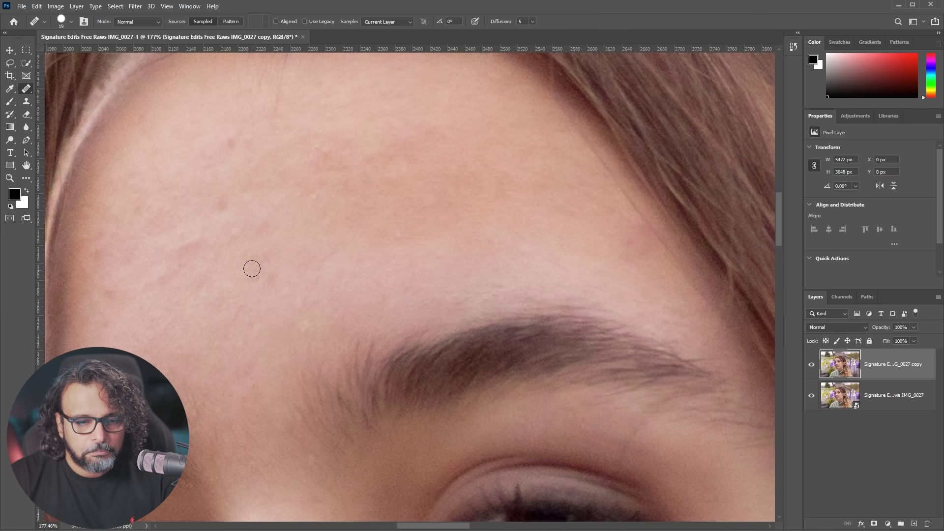
scroll(308, 278, down, 4)
scroll(212, 238, up, 4)
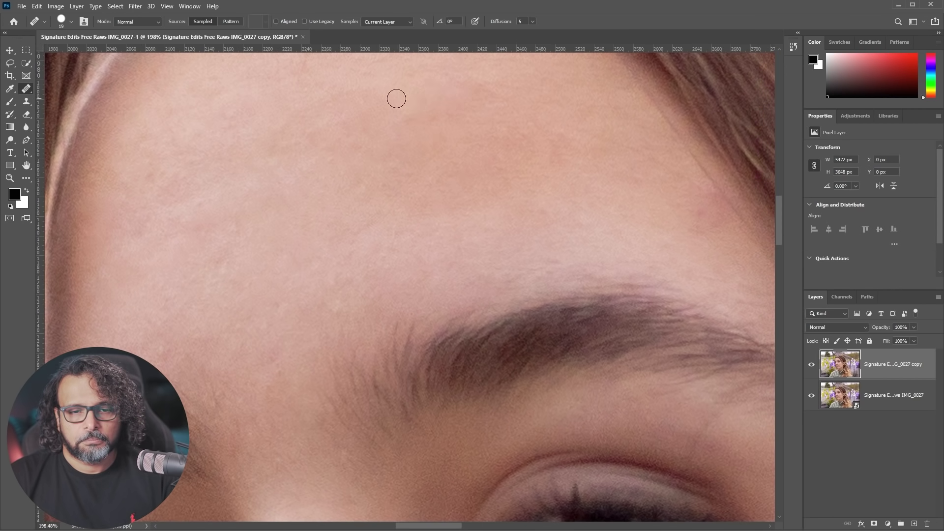
- Compare the retouched forehead and cheek with the original by hiding and showing the retouched layer
scroll(563, 180, down, 5)
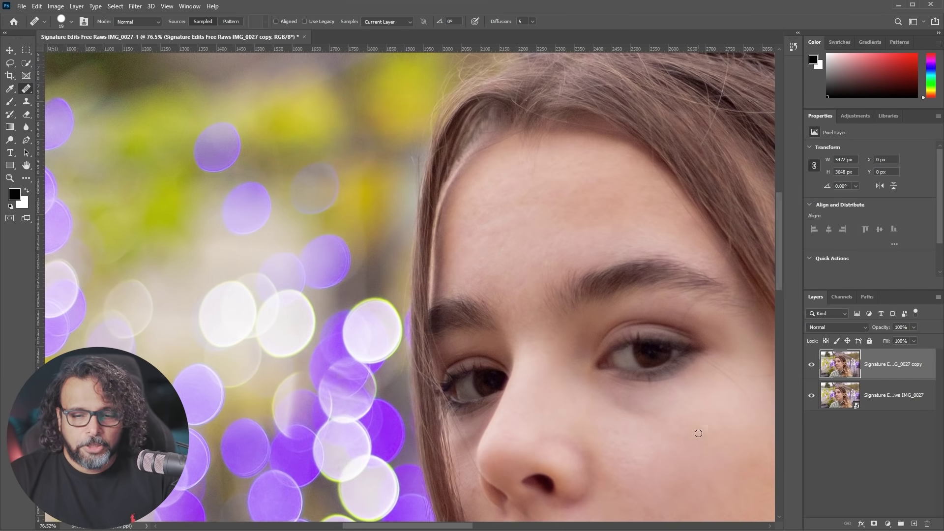
drag(703, 428, 464, 354)
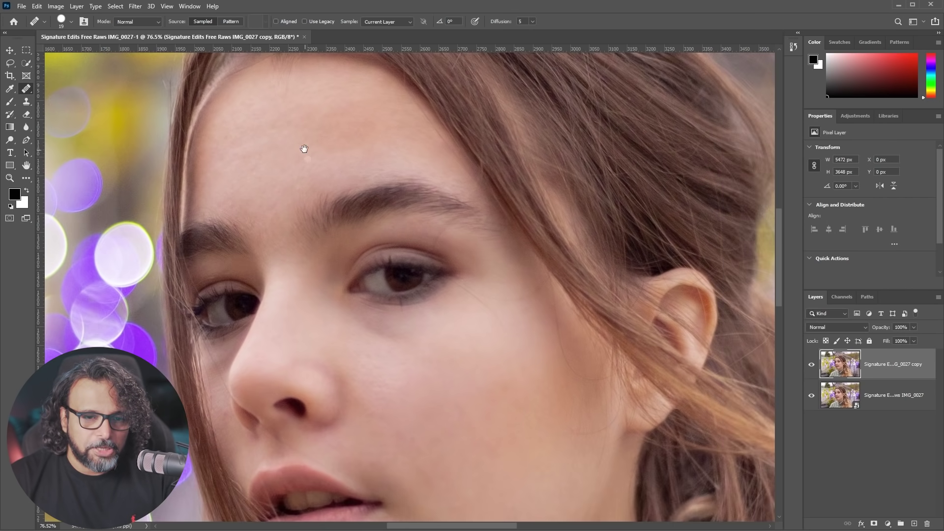
drag(308, 162, 353, 214)
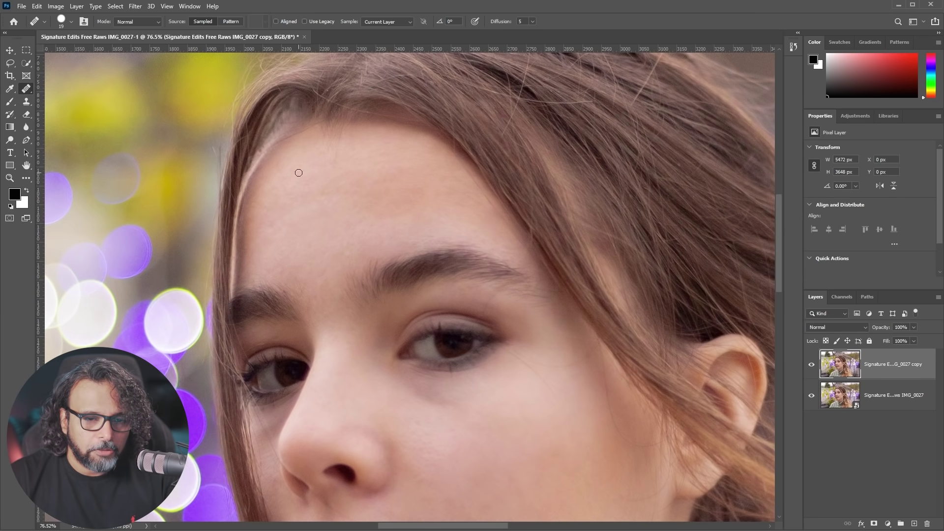
click(811, 365)
drag(615, 390, 509, 235)
click(812, 365)
click(811, 367)
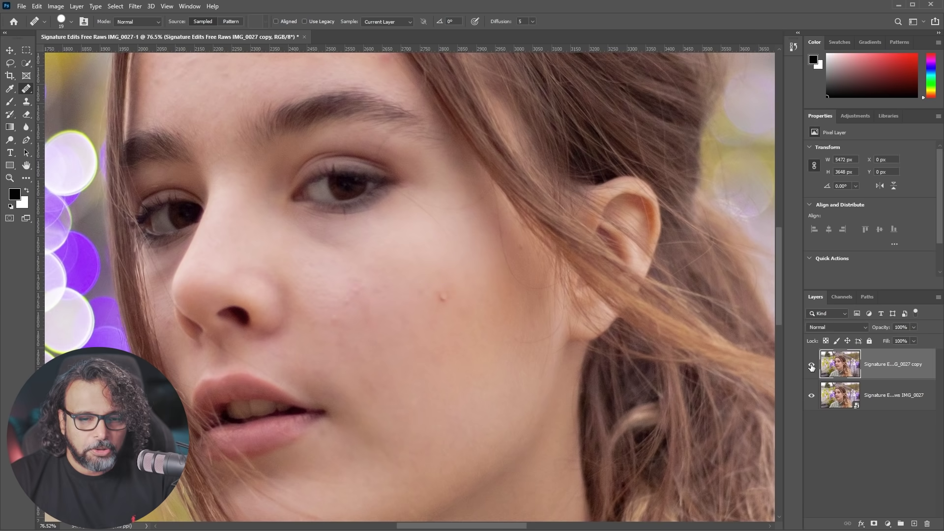
click(811, 366)
click(812, 366)
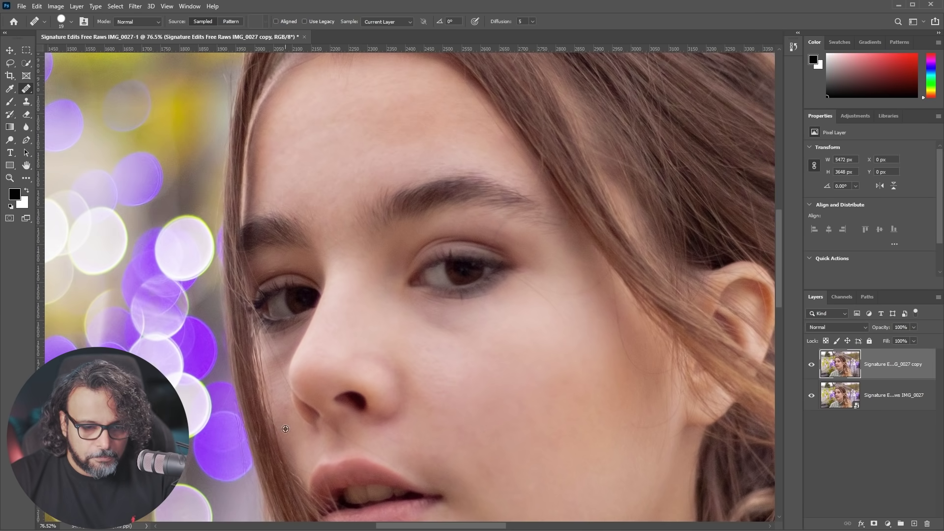
drag(441, 397, 355, 305)
scroll(355, 305, down, 7)
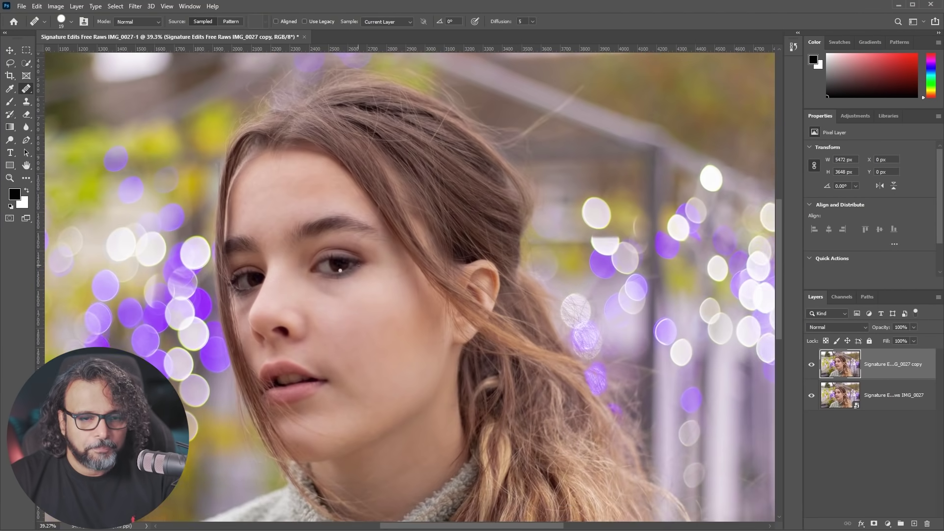
drag(289, 202, 288, 209)
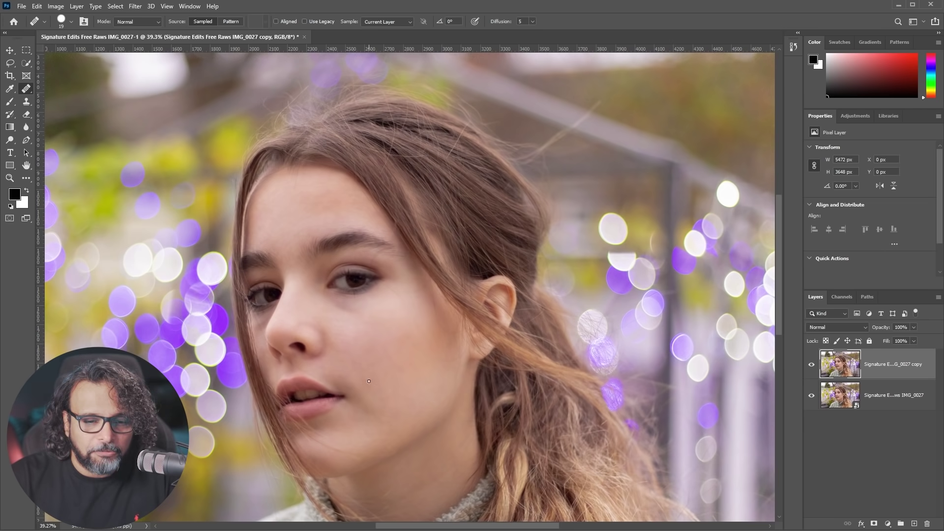
- Sharpen a duplicate of the retouched layer with a small-radius High Pass filter blended in Hard Light
key(ctrl+0)
scroll(369, 380, up, 2)
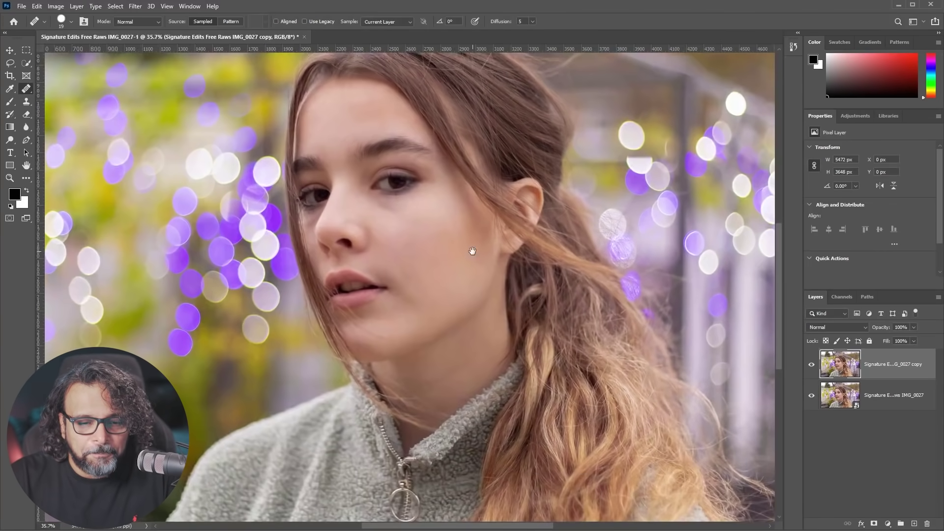
drag(472, 251, 401, 298)
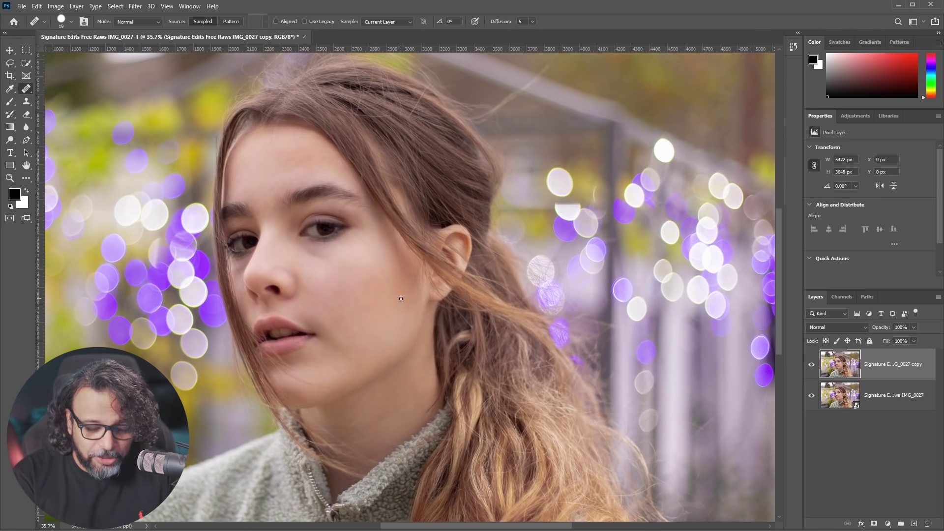
key(ctrl+j)
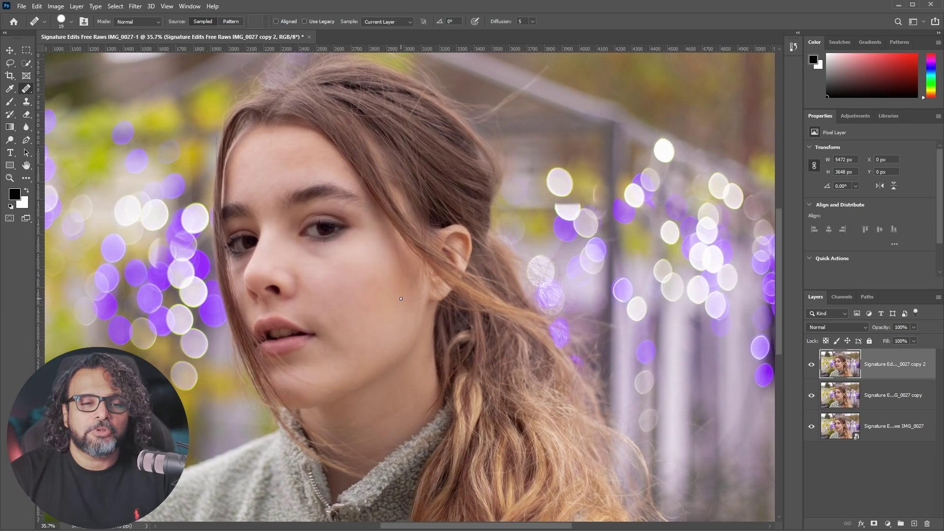
click(135, 6)
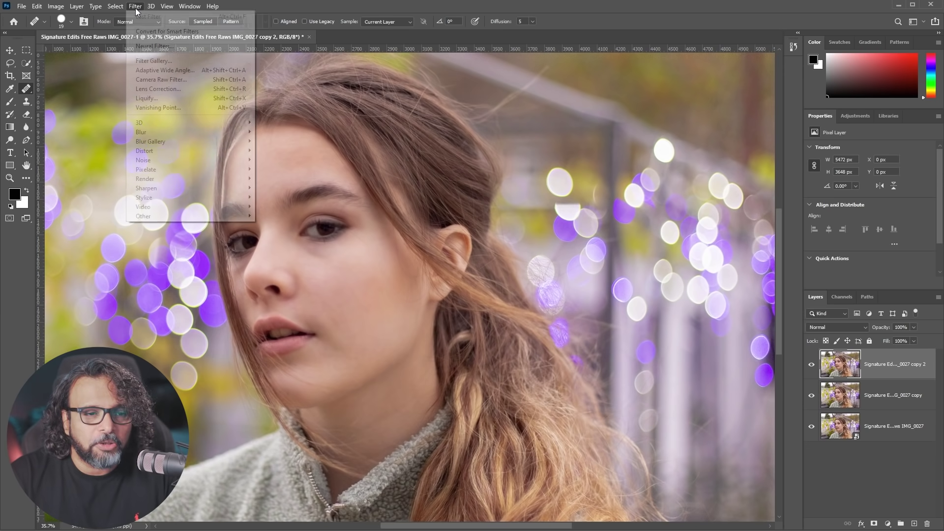
mouse_move(178, 216)
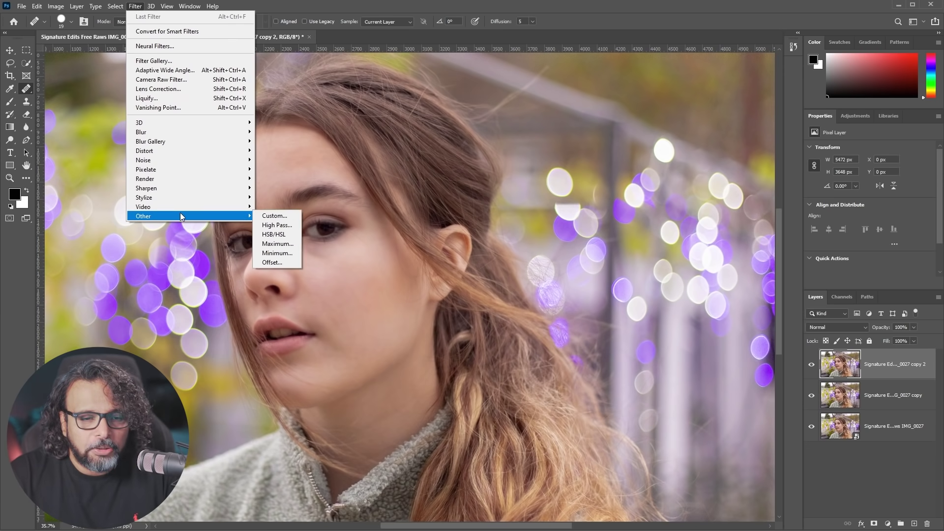
click(274, 226)
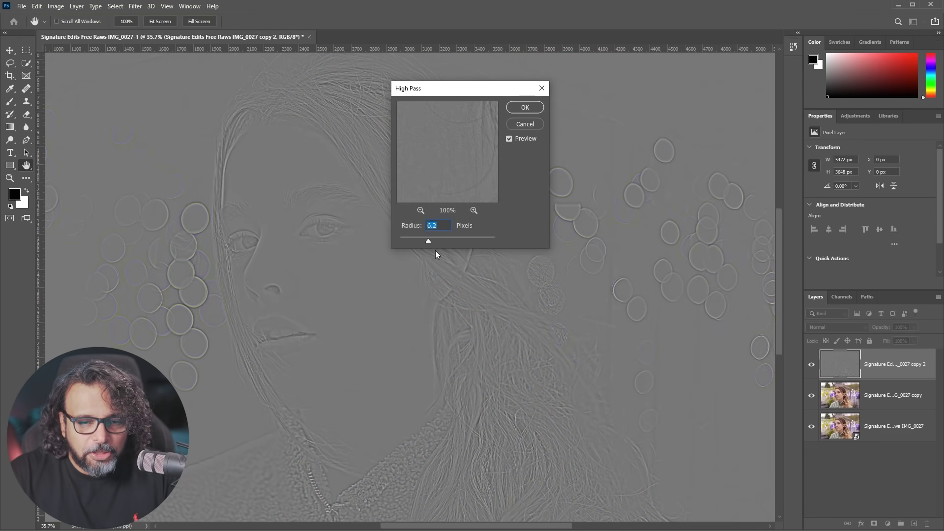
mouse_move(428, 241)
mouse_down()
mouse_move(444, 239)
mouse_move(420, 241)
mouse_up()
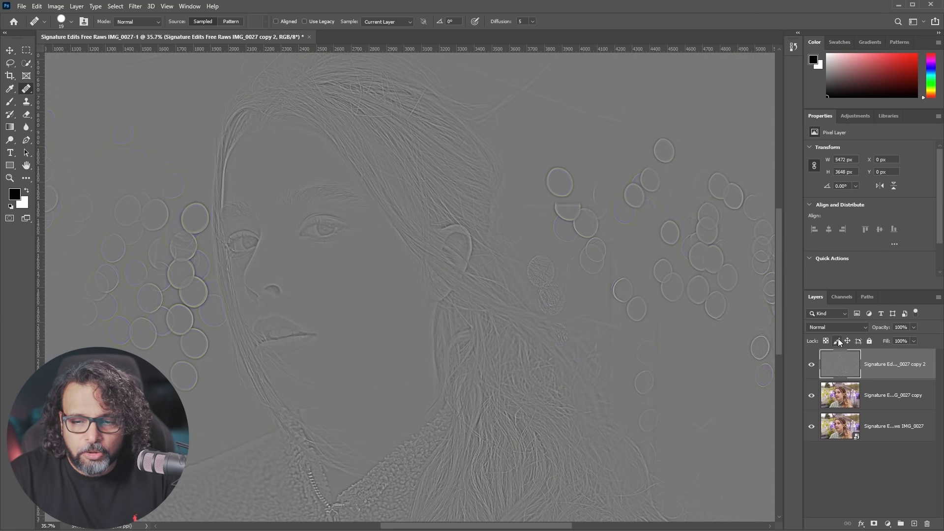
click(838, 327)
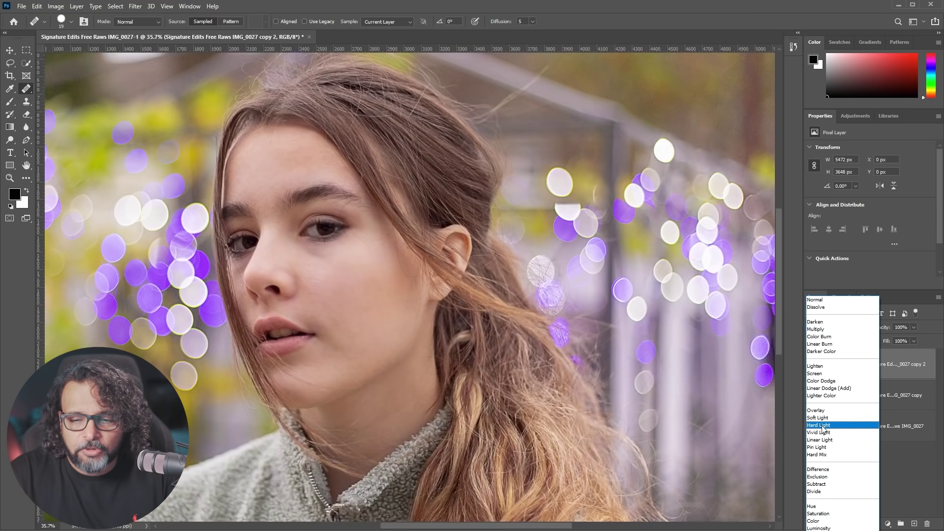
click(823, 428)
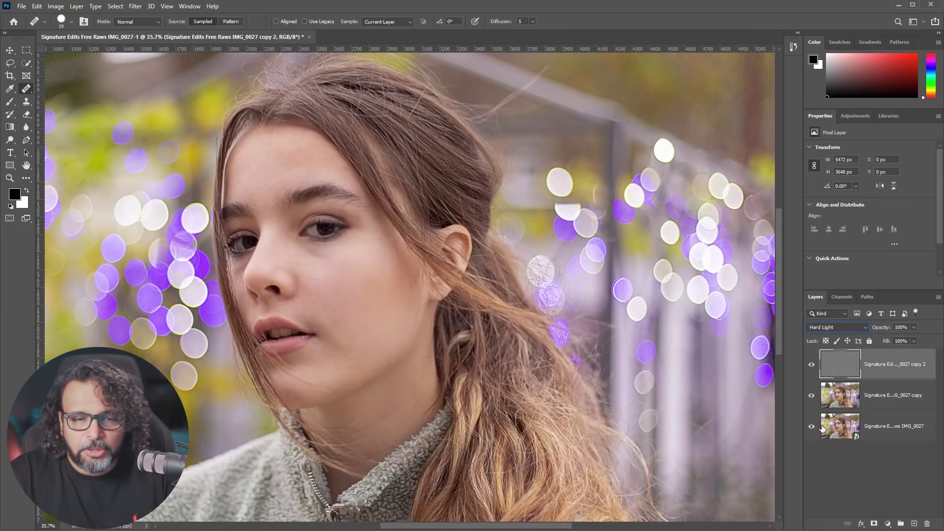
- Compare the hair detail with the High Pass layer hidden and shown, and delete that layer
drag(370, 102, 433, 157)
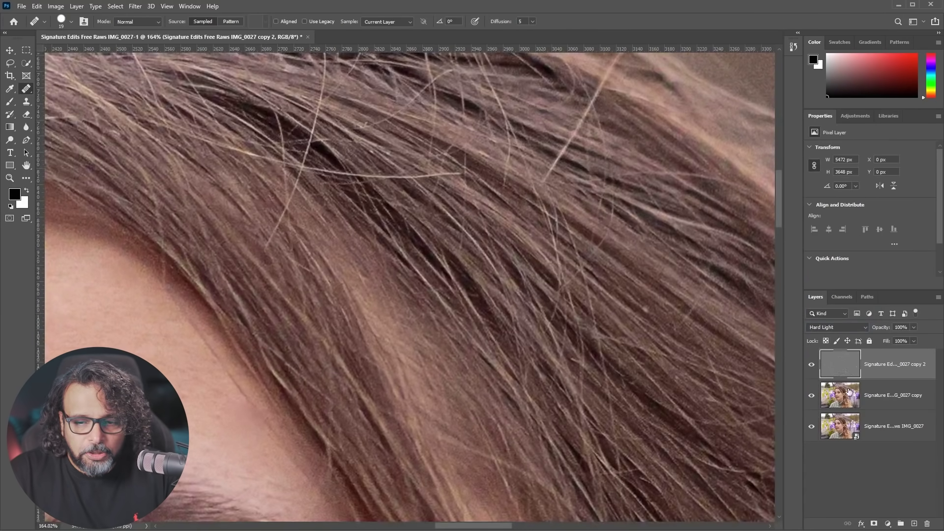
click(812, 365)
click(812, 365)
click(812, 365)
click(812, 365)
click(811, 365)
drag(911, 375, 927, 524)
- Add a color-inverted duplicate of the retouched layer and set its blend mode to Vivid Light
scroll(411, 281, down, 6)
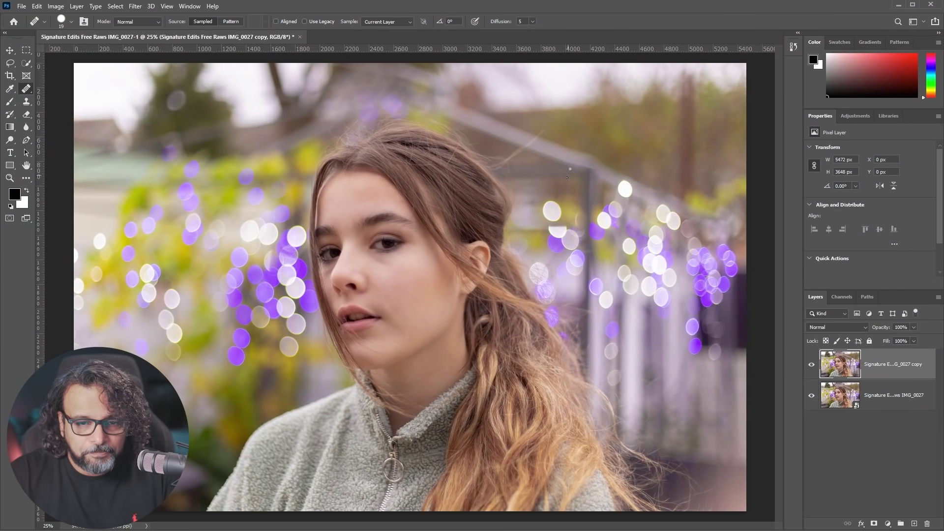
key(ctrl+j)
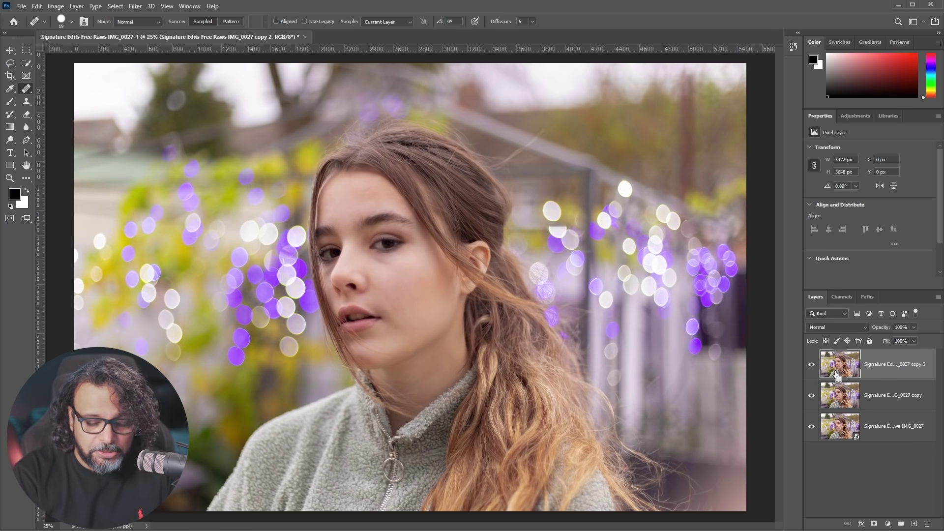
key(ctrl+i)
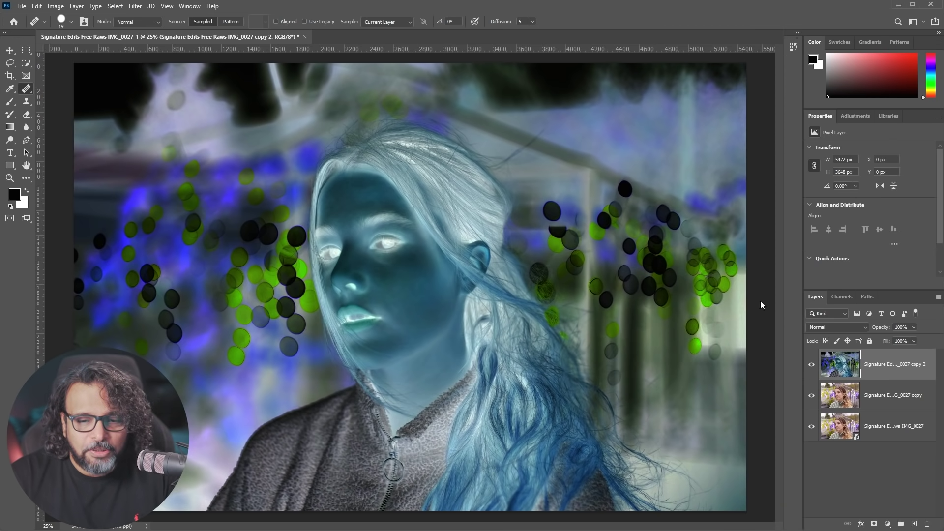
click(56, 7)
mouse_move(80, 33)
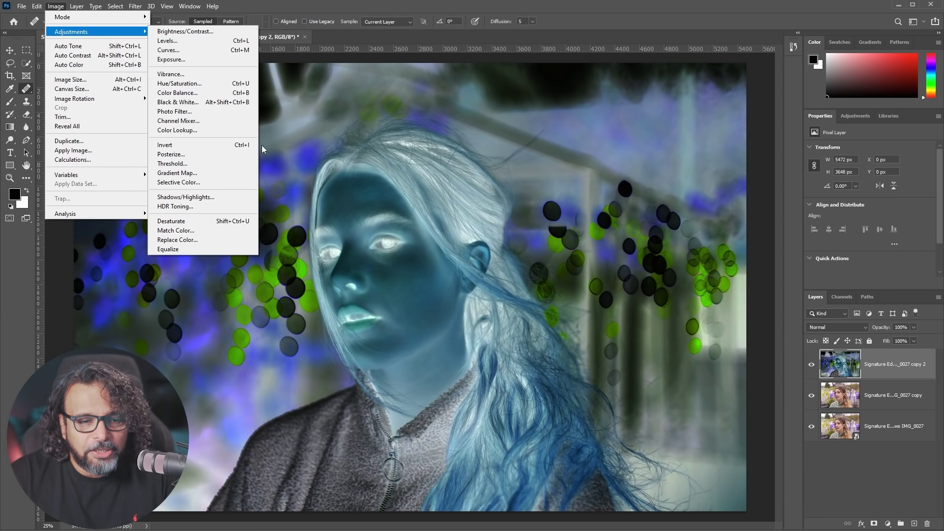
click(500, 36)
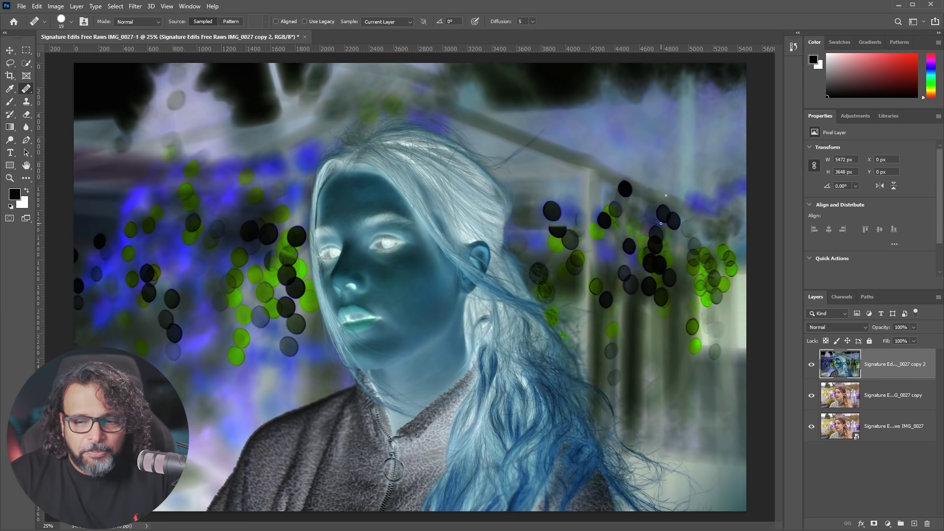
click(849, 324)
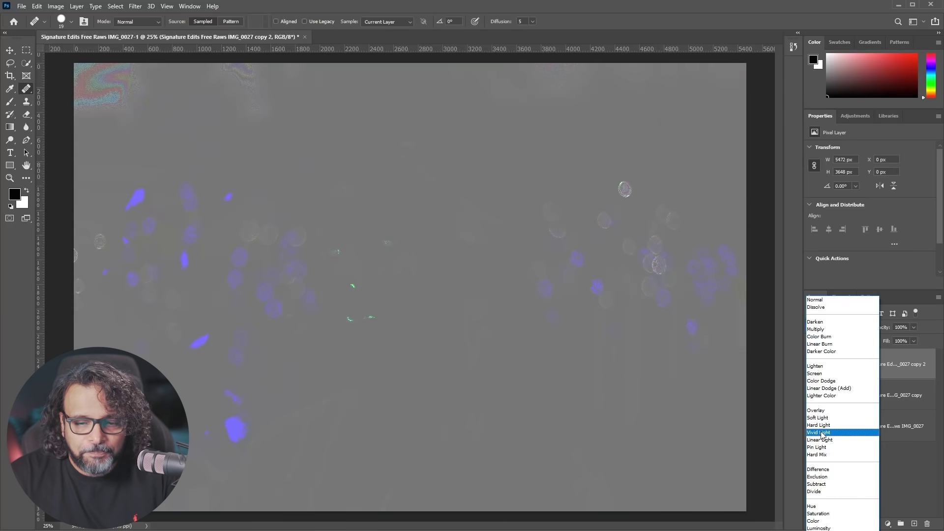
click(820, 433)
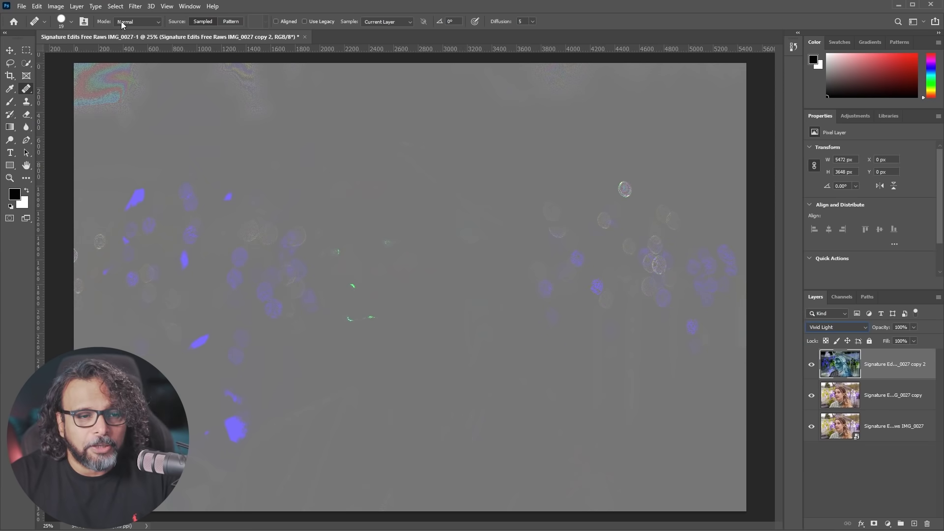
- Apply a High Pass filter with a radius of 18.0 pixels to the inverted Vivid Light layer
click(136, 6)
mouse_move(209, 216)
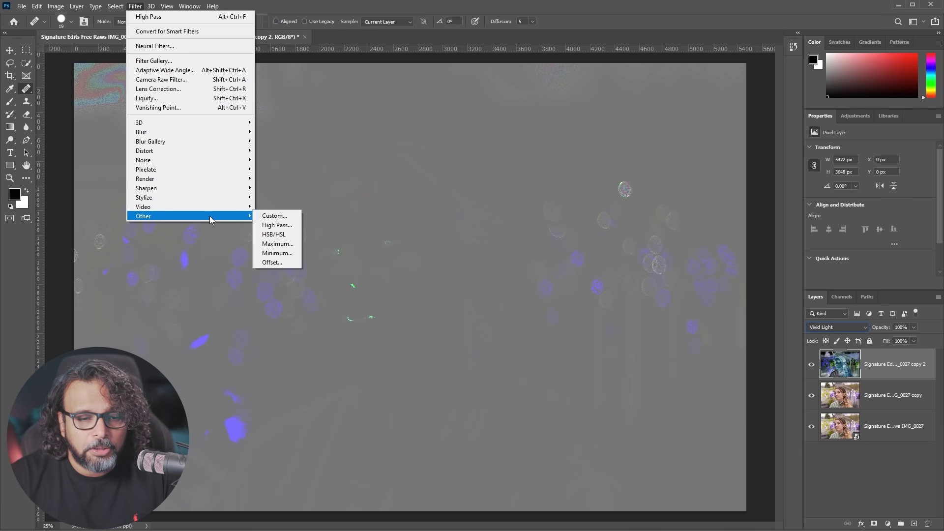
click(276, 225)
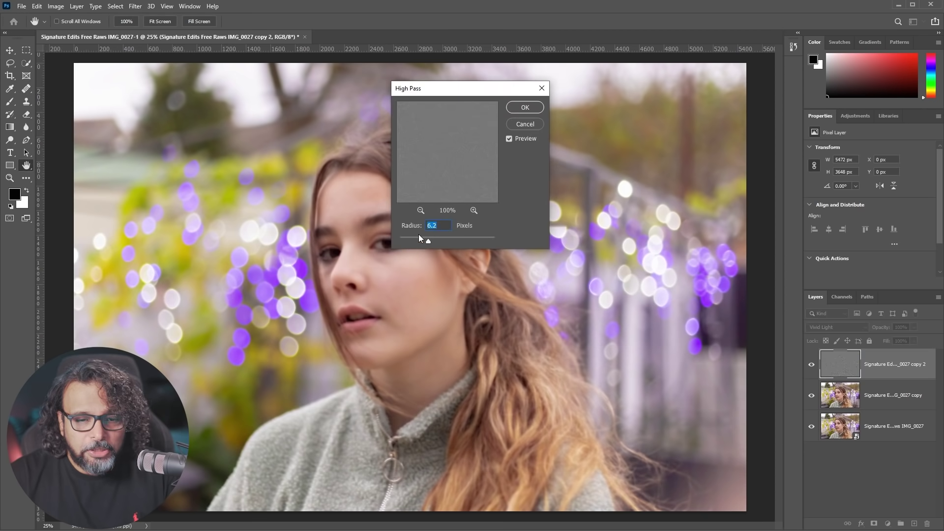
drag(423, 240, 453, 244)
drag(484, 88, 574, 99)
key(ctrl+plus)
key(ctrl+plus)
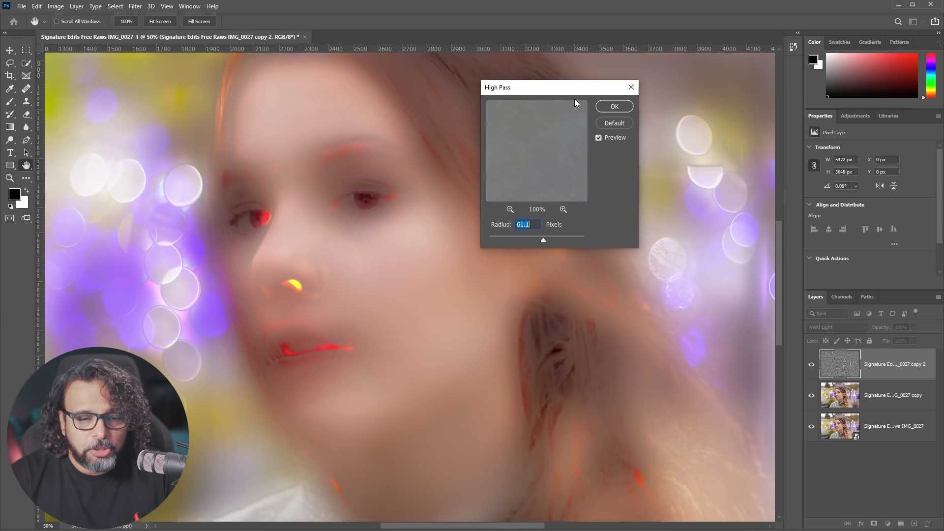
key(ctrl+plus)
drag(541, 239, 531, 242)
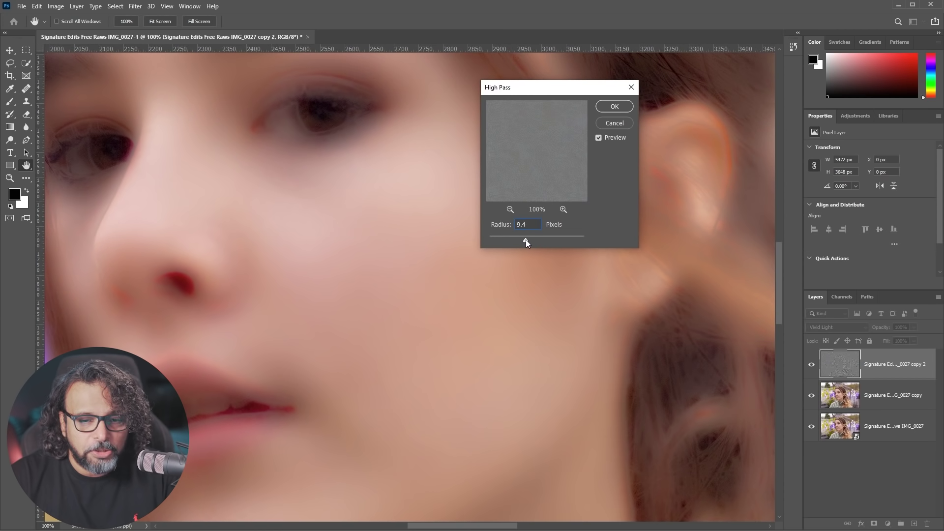
drag(527, 241, 531, 241)
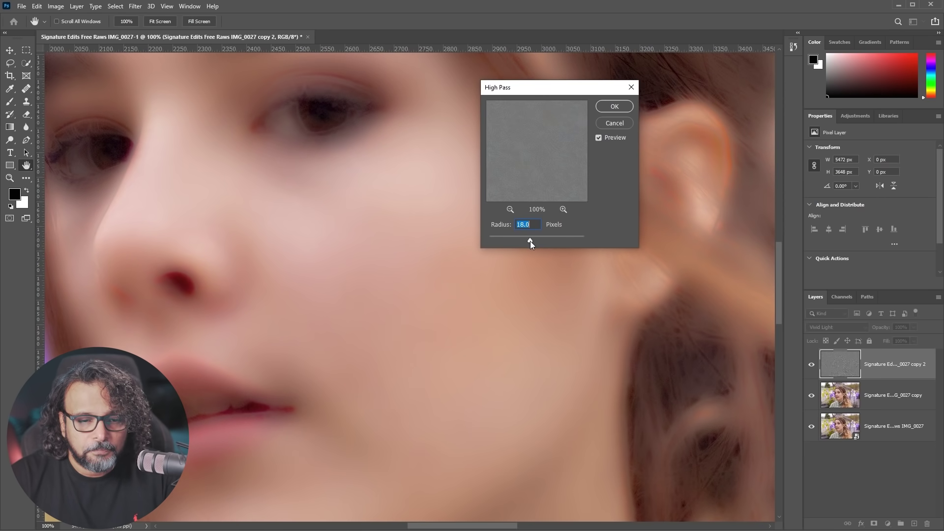
click(608, 108)
scroll(384, 320, down, 3)
scroll(378, 318, up, 2)
scroll(377, 318, down, 2)
scroll(377, 318, up, 4)
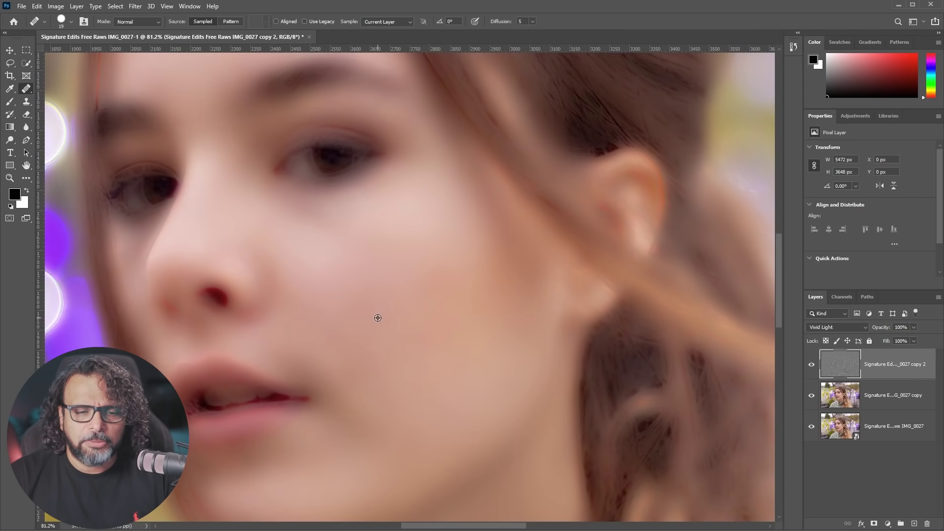
drag(377, 214, 360, 228)
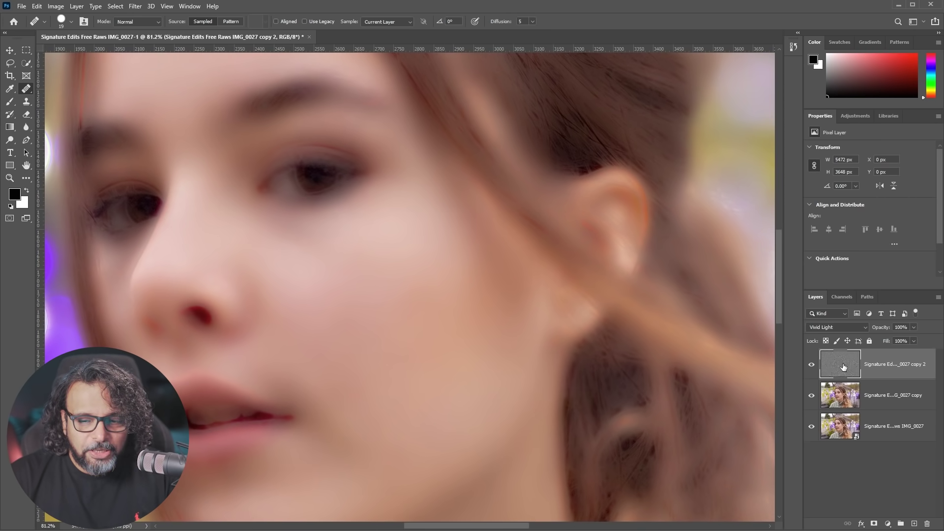
right_click(875, 372)
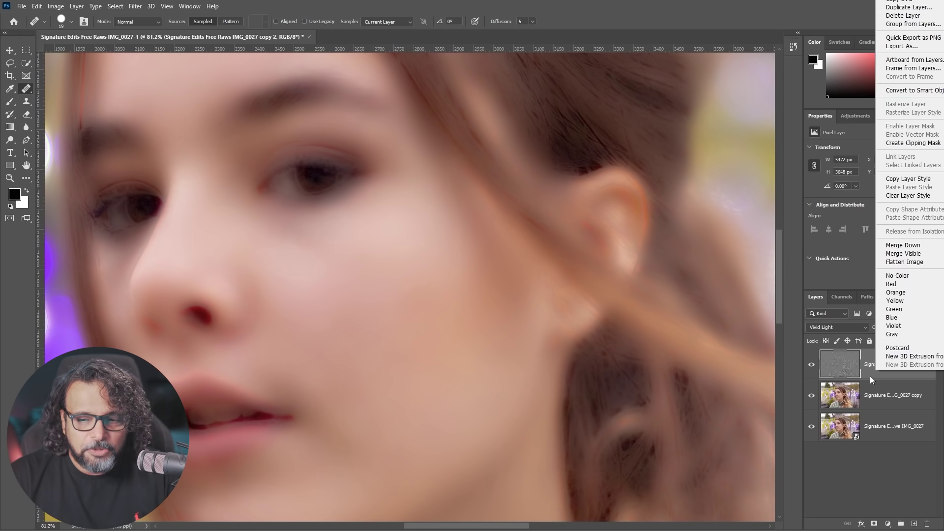
click(868, 379)
right_click(876, 372)
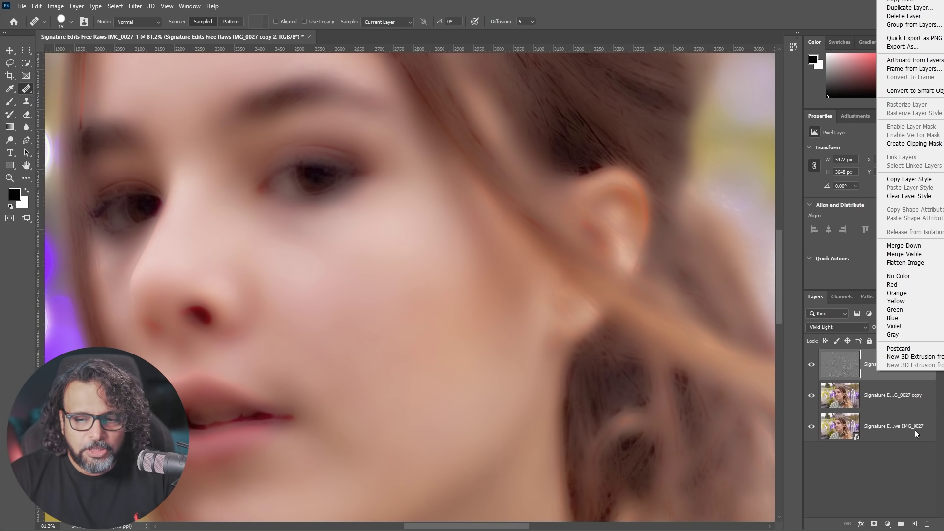
click(890, 375)
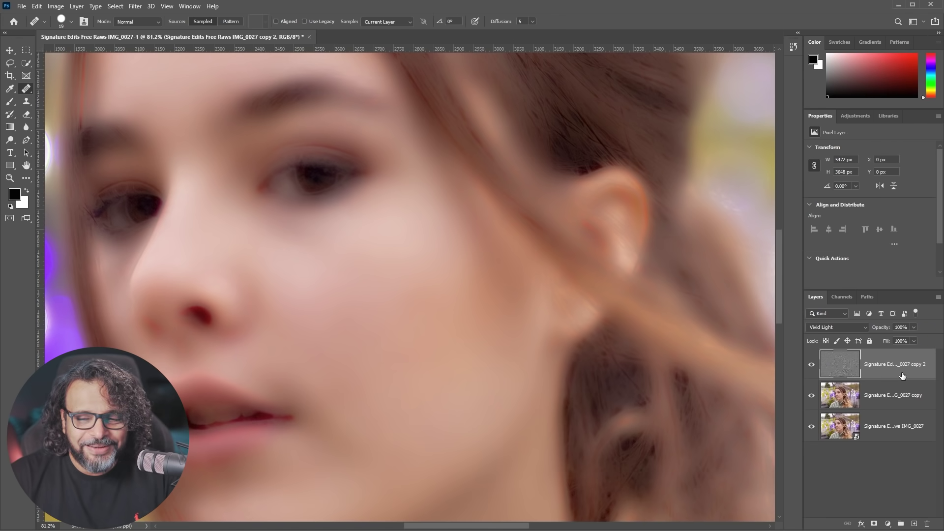
- Open the layer style blending options of the inverted High Pass layer
double_click(902, 375)
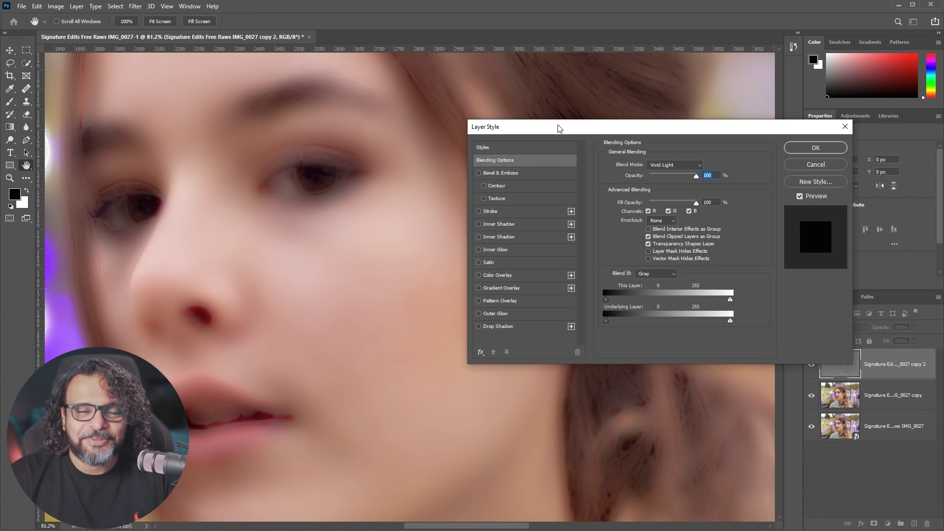
drag(557, 133, 366, 162)
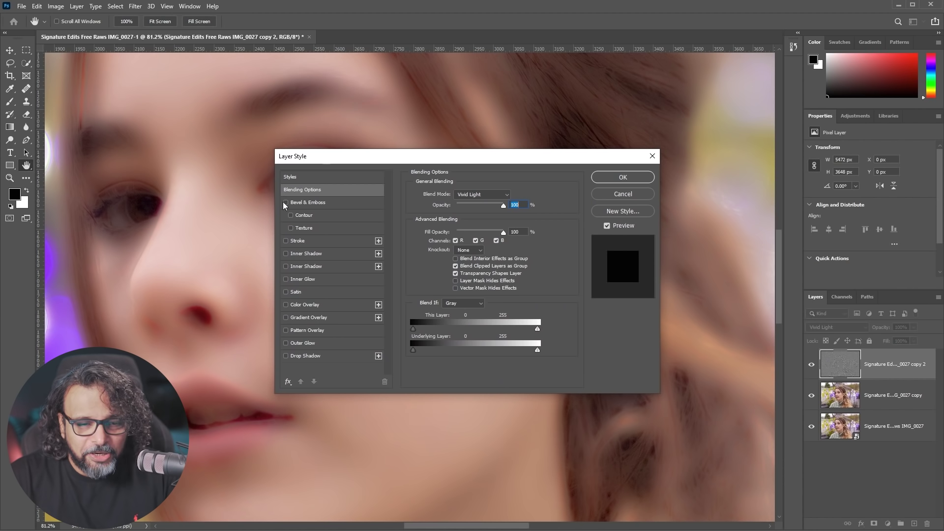
click(298, 195)
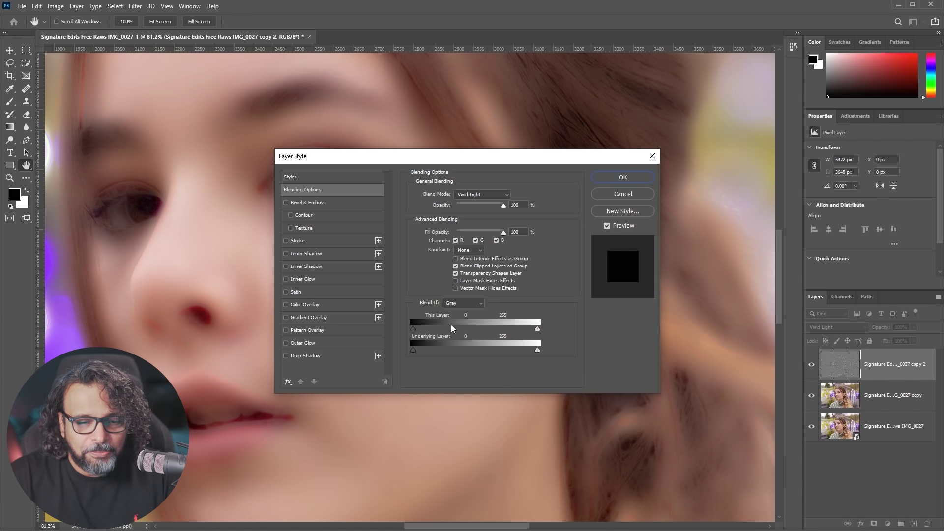
- Try raising the black Blend If slider of the underlying layer to 110, and return it to 0
drag(413, 350, 467, 348)
drag(452, 161, 572, 171)
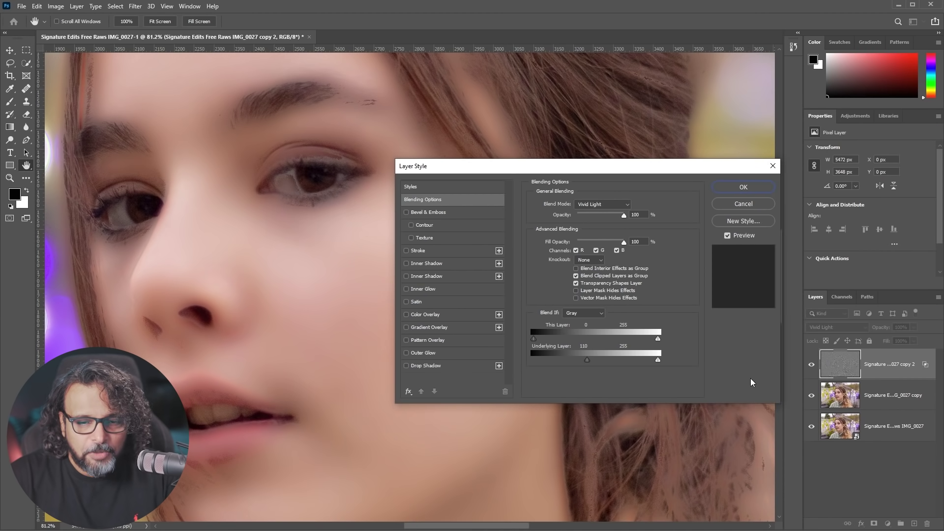
drag(659, 362, 683, 361)
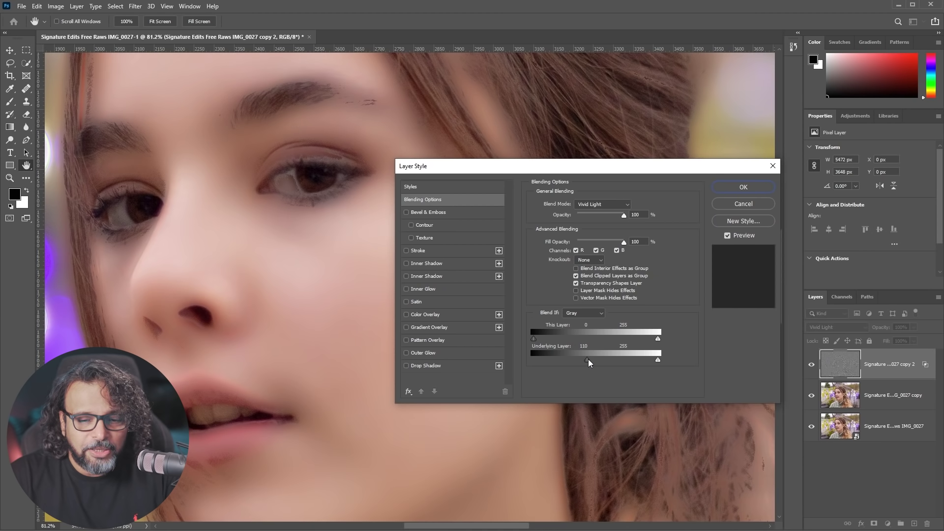
drag(588, 359, 517, 362)
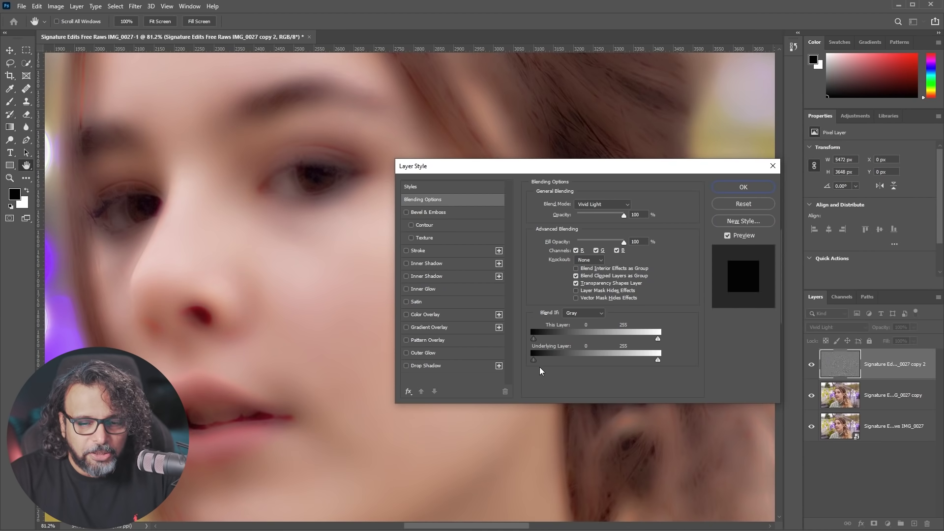
- Split the underlying layer's Blend If sliders to 0/241 for black and 19/255 for white, and apply the layer style
key(alt)
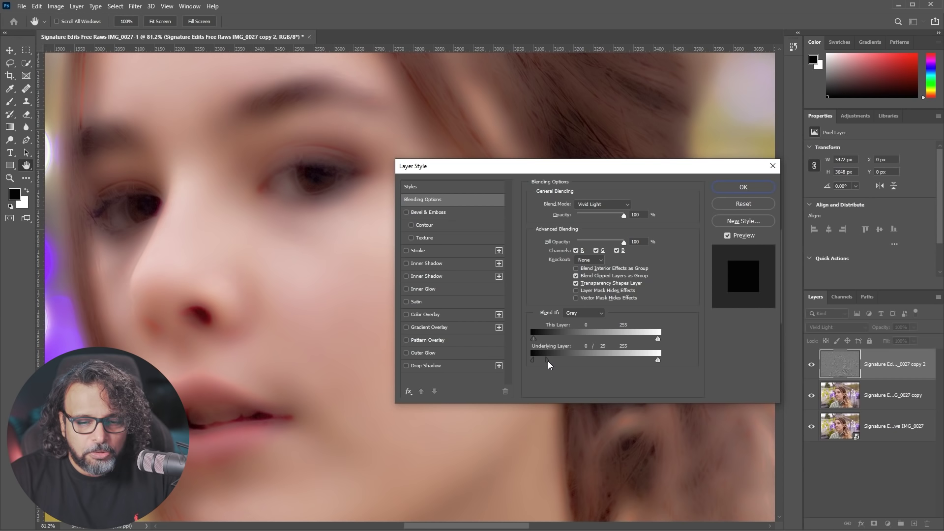
drag(549, 361, 550, 362)
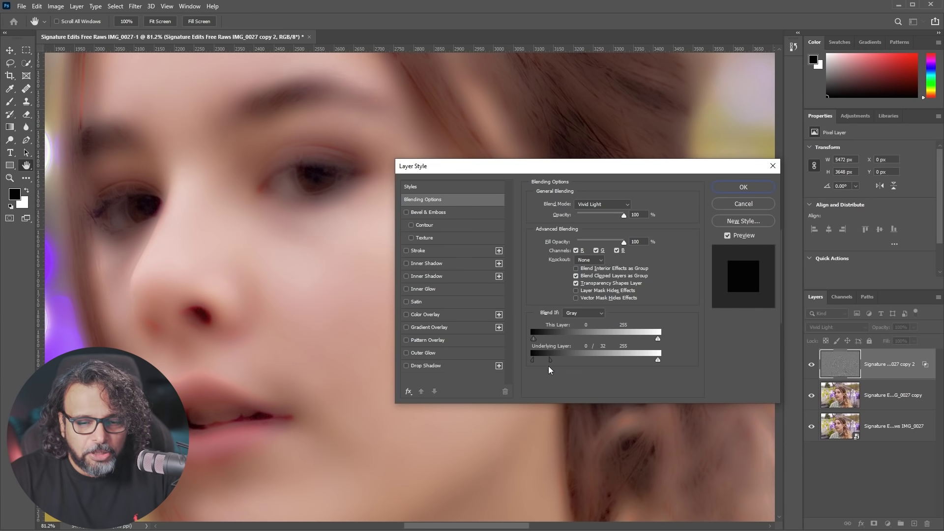
drag(596, 358, 558, 364)
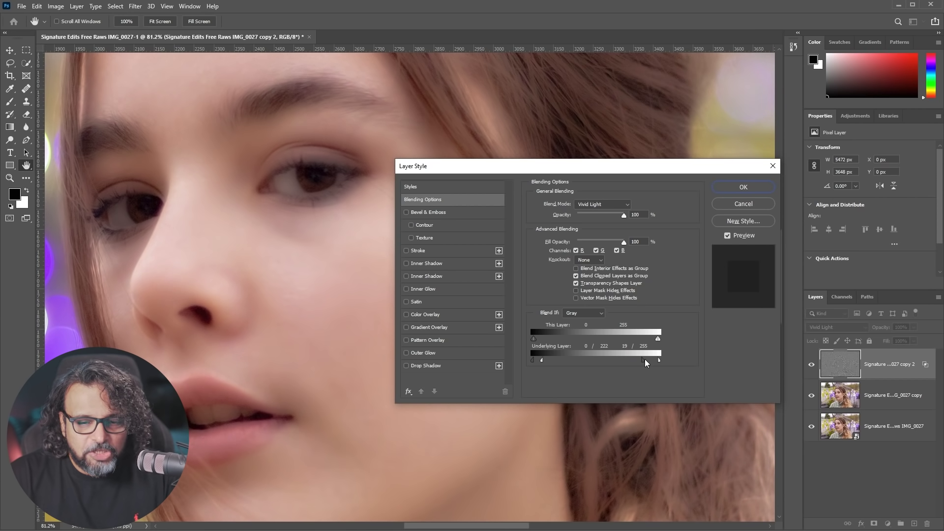
drag(647, 362, 651, 362)
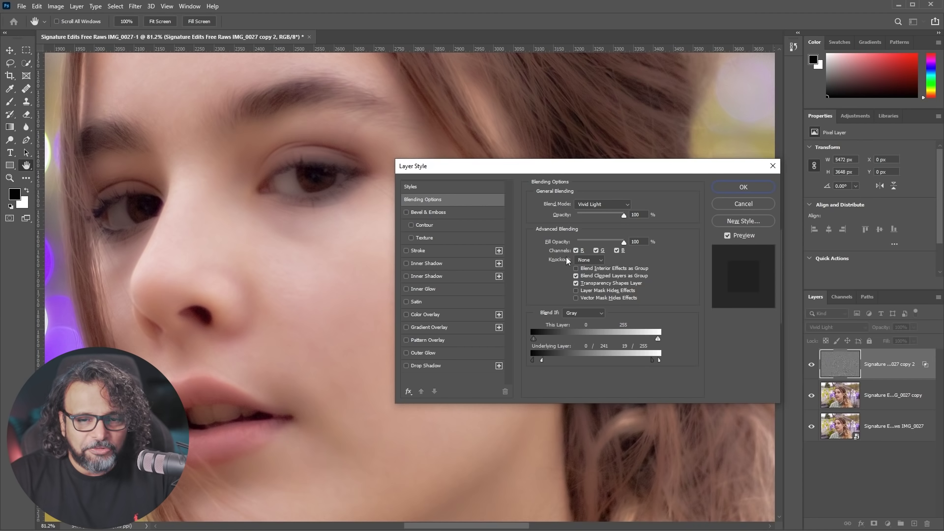
drag(583, 167, 488, 220)
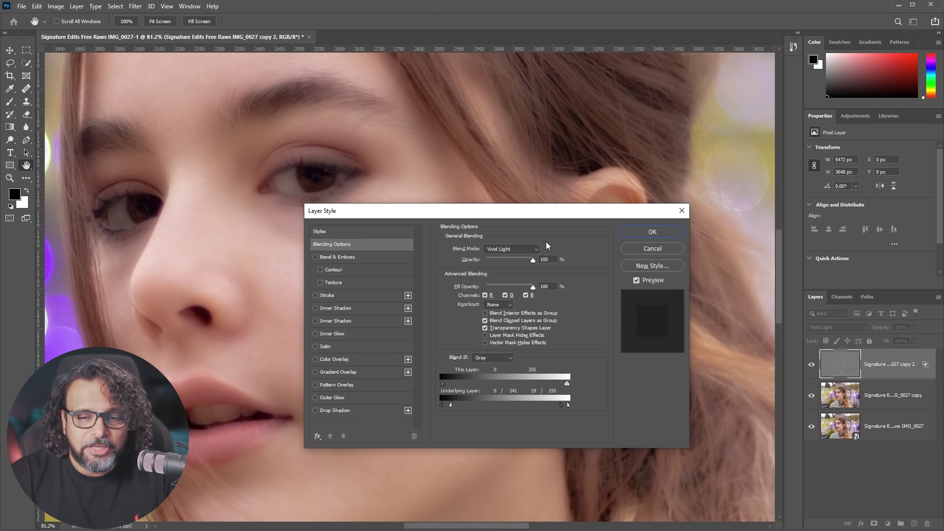
click(649, 233)
- Compare the skin and hair with the inverted High Pass layer hidden and shown
key(j)
mouse_move(338, 249)
mouse_down()
mouse_move(362, 385)
mouse_move(319, 238)
mouse_move(337, 210)
mouse_up()
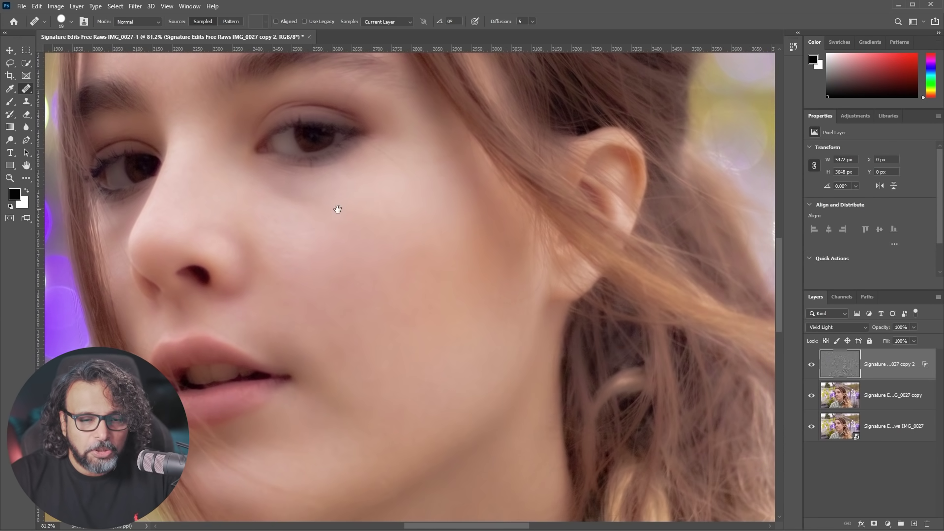
click(811, 365)
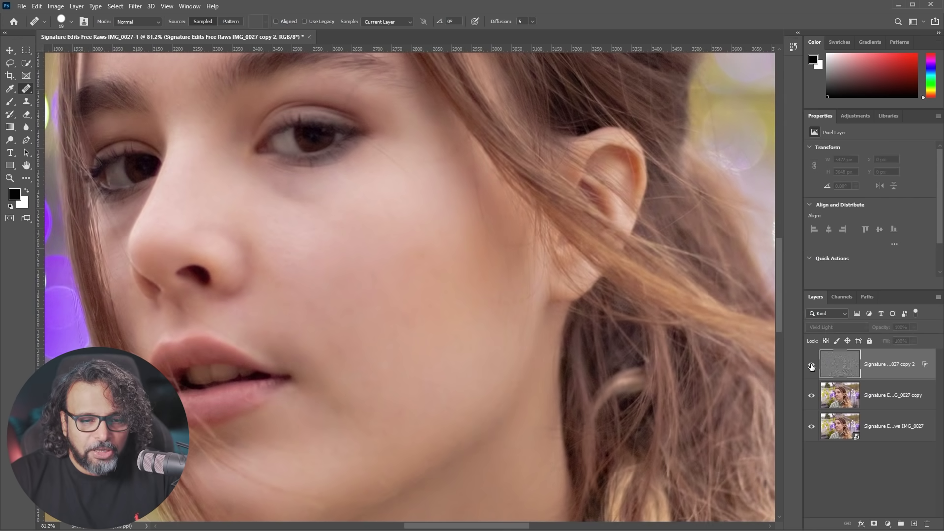
click(811, 365)
scroll(437, 260, down, 3)
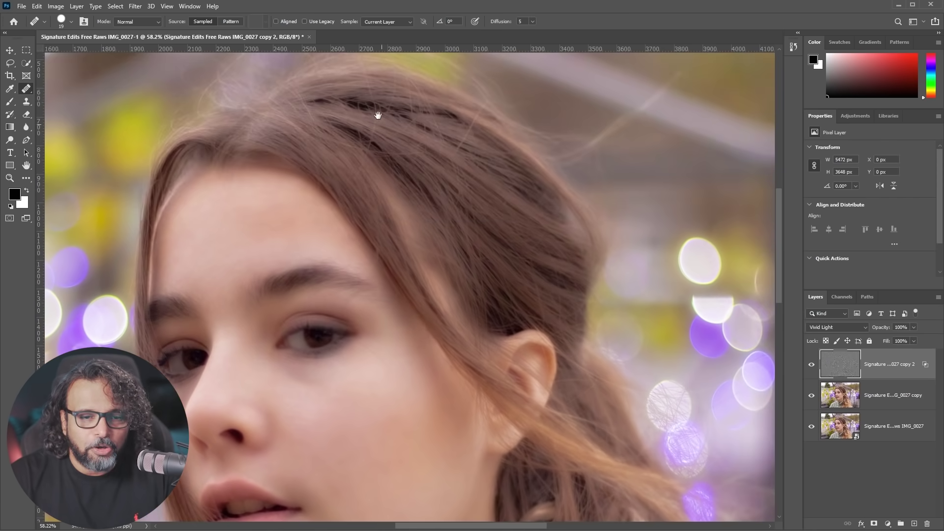
click(811, 368)
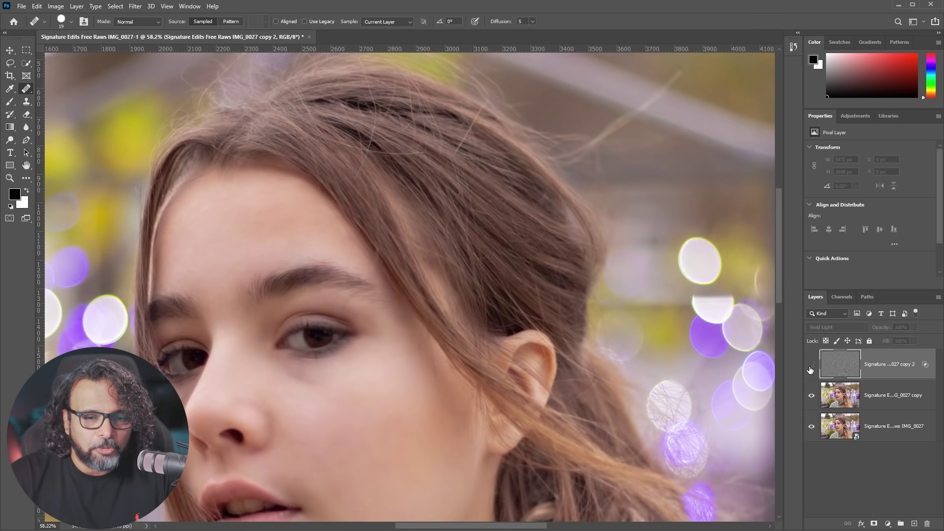
click(811, 368)
click(810, 368)
click(812, 368)
drag(451, 424, 426, 329)
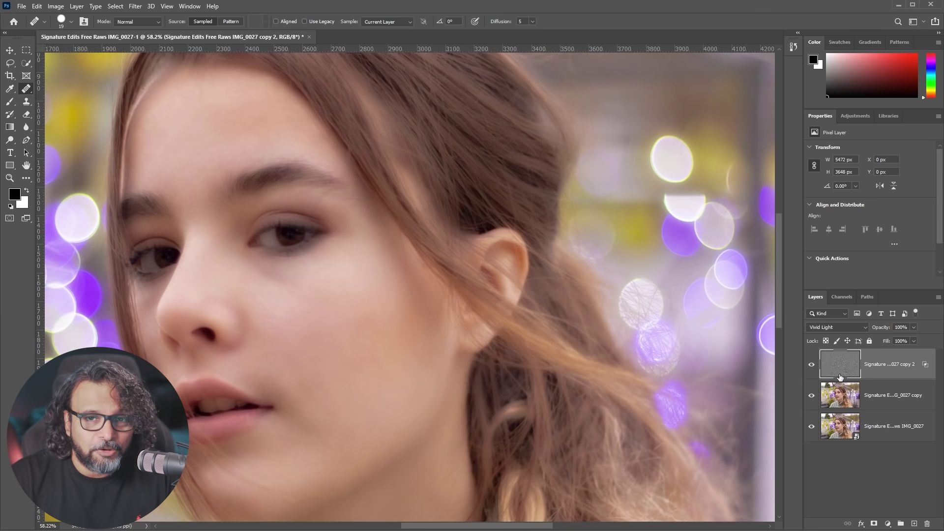
- Add a black layer mask that hides the whole inverted High Pass layer
click(874, 525)
key(ctrl+z)
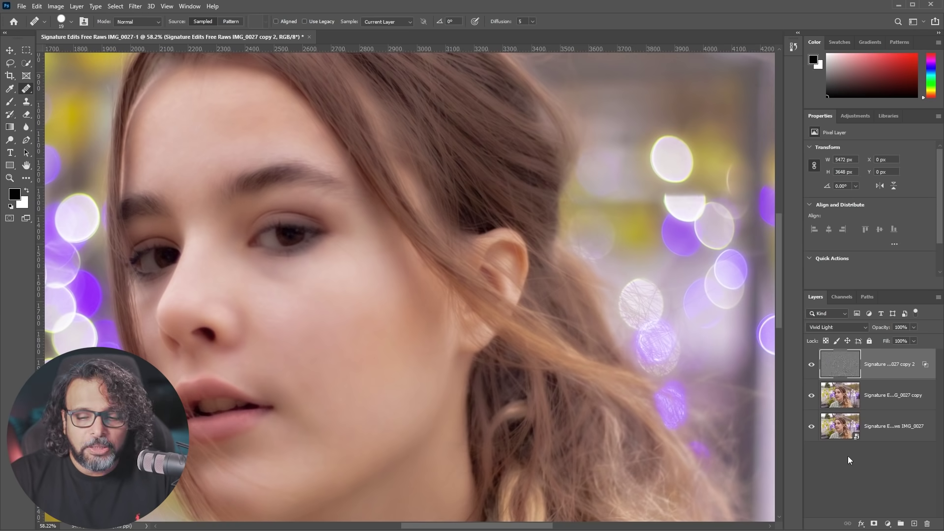
alt+click(874, 524)
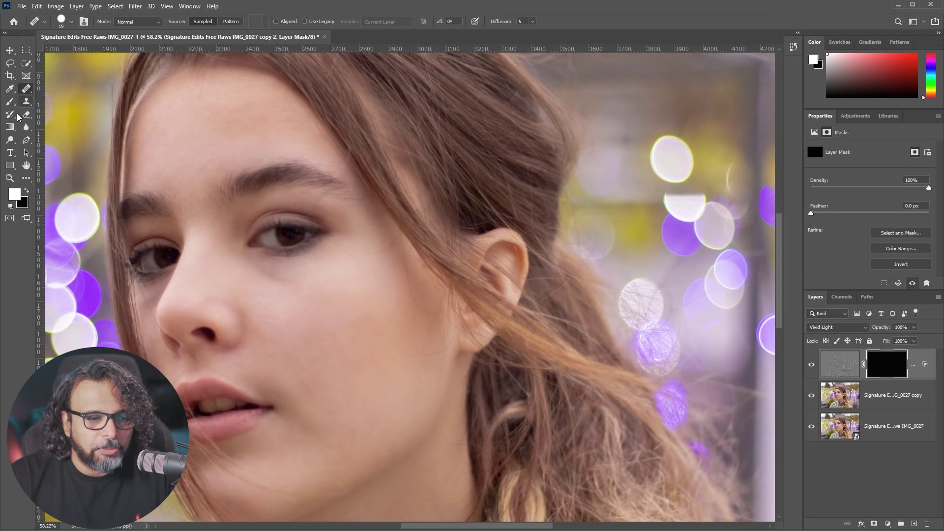
- Choose the Brush tool with a soft 200 px tip and set its flow to 51%
click(10, 102)
click(289, 21)
drag(289, 34, 306, 33)
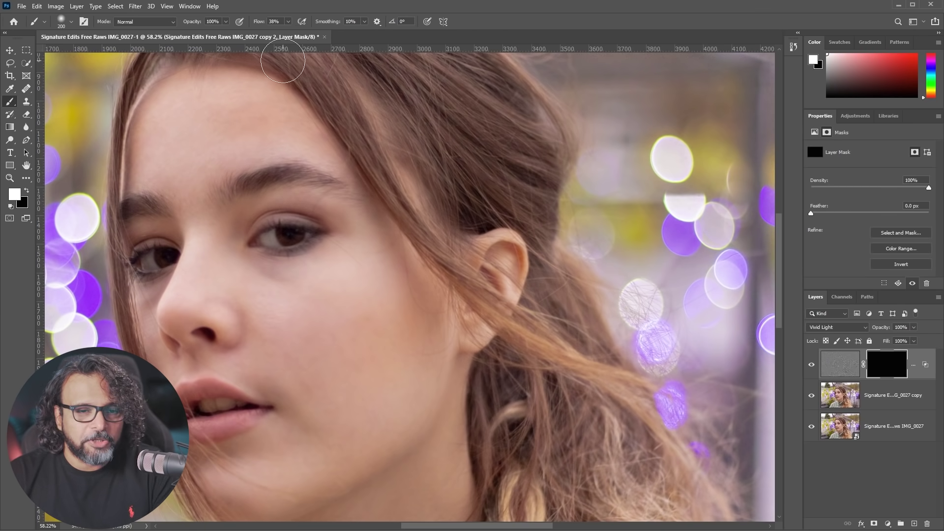
click(288, 22)
right_click(288, 250)
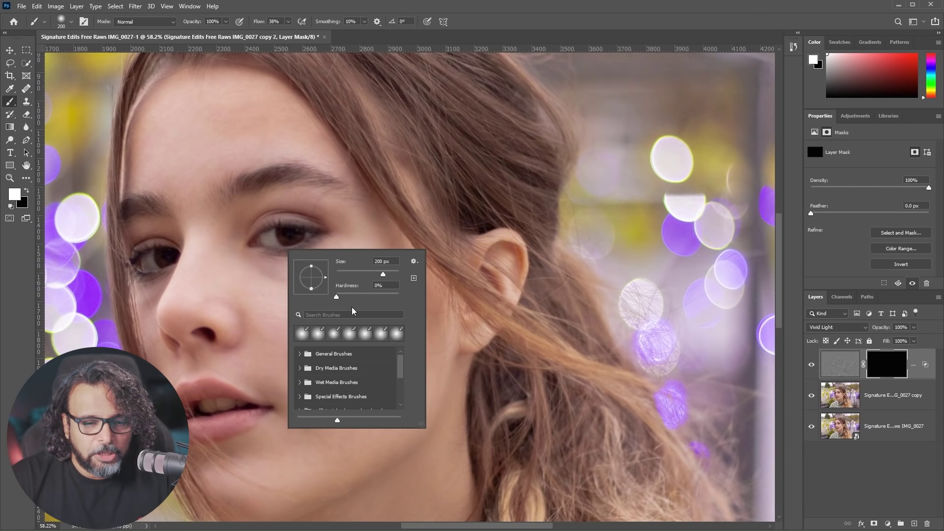
click(288, 21)
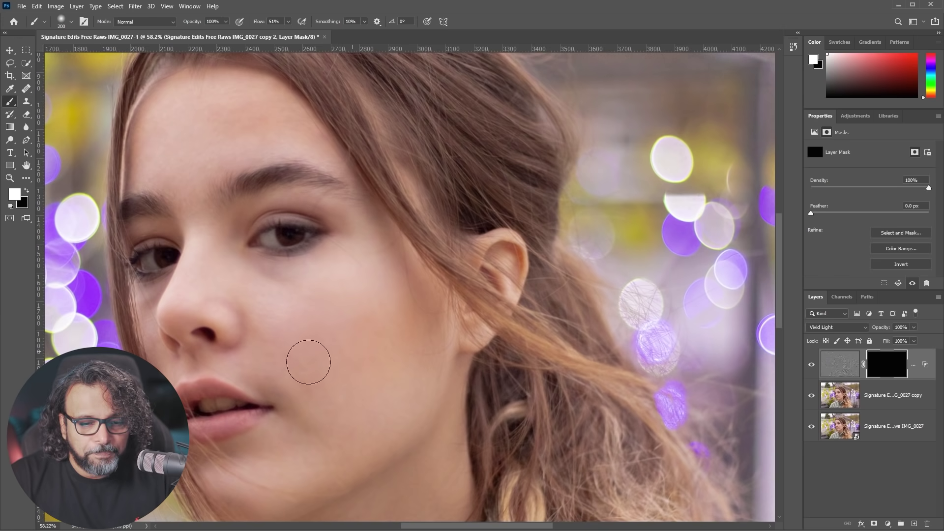
- Paint white on the layer mask over the cheek and forehead, and compare the skin with the smoothing layer hidden and shown
drag(284, 373, 293, 388)
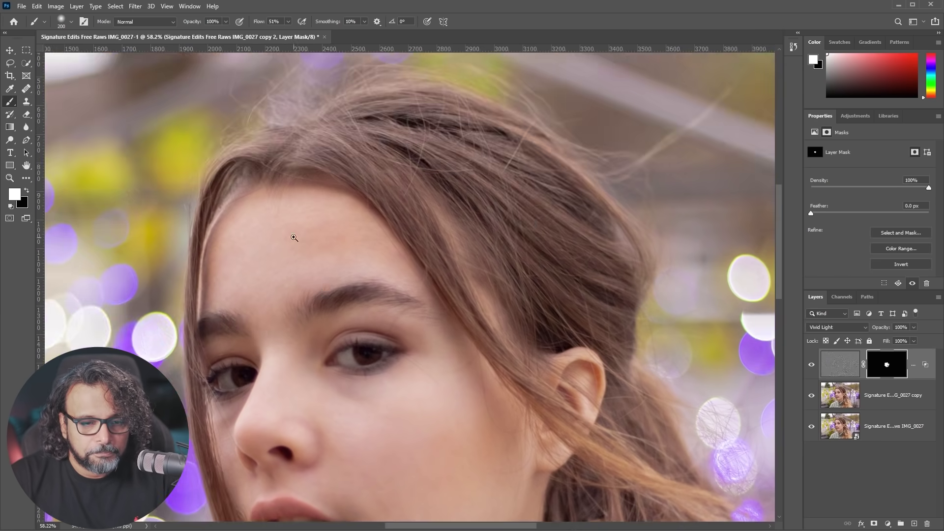
drag(295, 238, 339, 238)
mouse_move(239, 235)
mouse_down()
mouse_move(422, 261)
mouse_move(267, 293)
mouse_move(435, 237)
mouse_up()
click(812, 364)
click(811, 364)
click(812, 364)
drag(404, 287, 381, 322)
drag(405, 434, 329, 268)
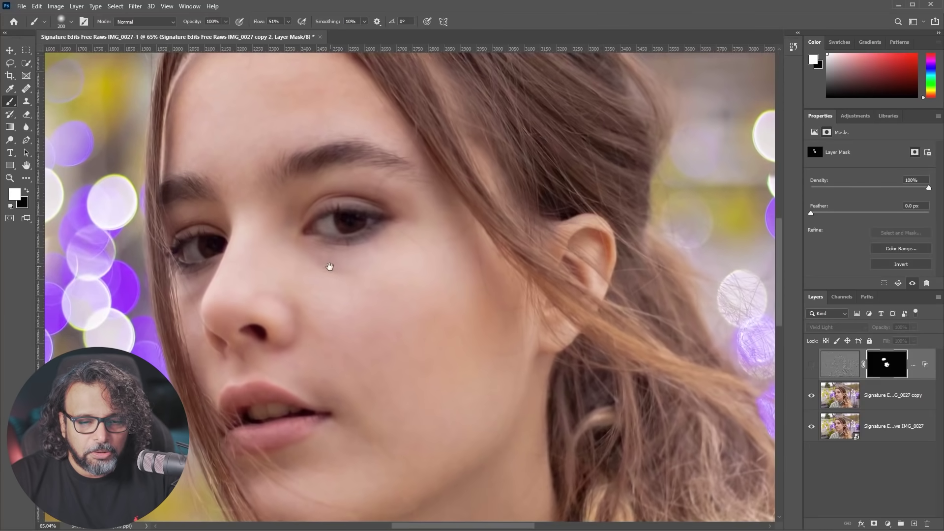
click(811, 365)
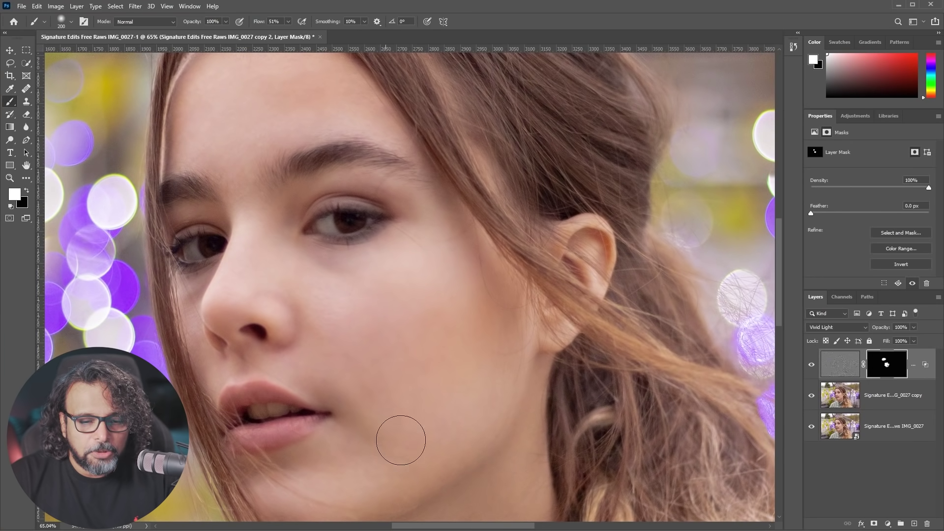
- Paint white on the layer mask over the neck, chin and remaining skin areas of the face
drag(407, 438, 385, 261)
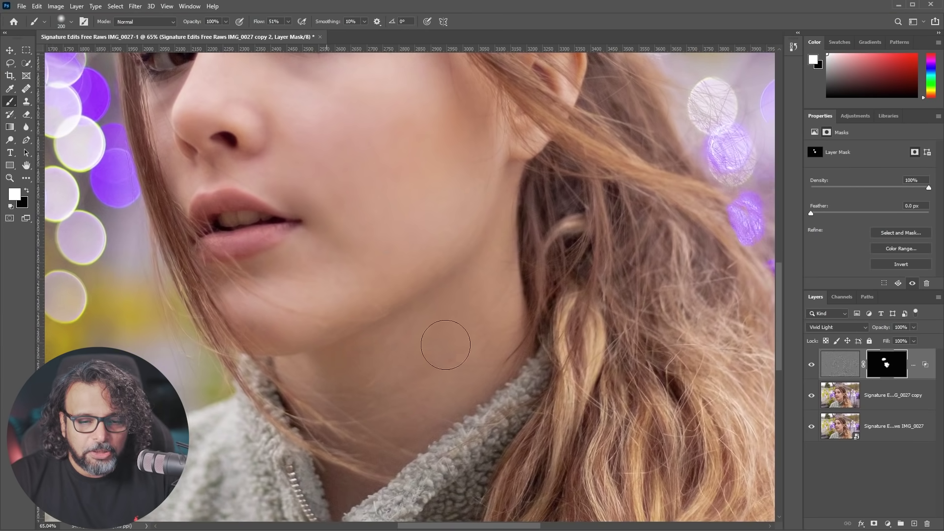
mouse_move(475, 336)
mouse_down()
mouse_move(362, 413)
mouse_move(352, 375)
mouse_move(363, 366)
mouse_move(343, 391)
mouse_move(350, 413)
mouse_up()
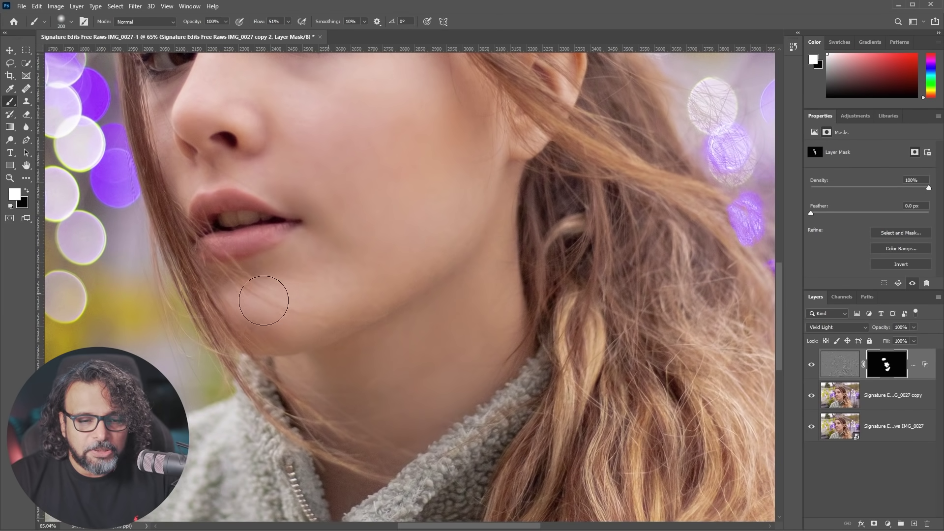
mouse_move(306, 259)
mouse_down()
mouse_move(343, 381)
mouse_move(352, 453)
mouse_up()
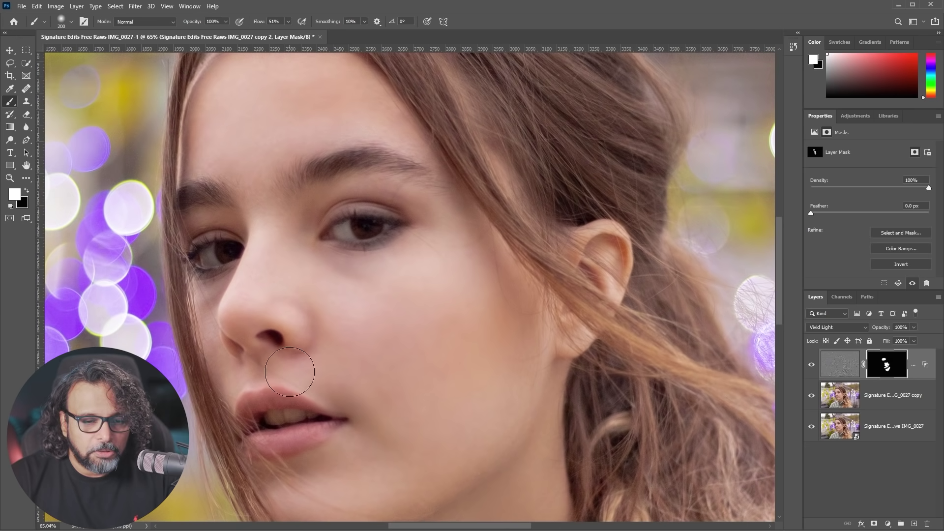
drag(231, 118, 251, 149)
mouse_move(366, 155)
mouse_down()
mouse_move(400, 154)
mouse_move(346, 105)
mouse_move(281, 101)
mouse_move(235, 142)
mouse_up()
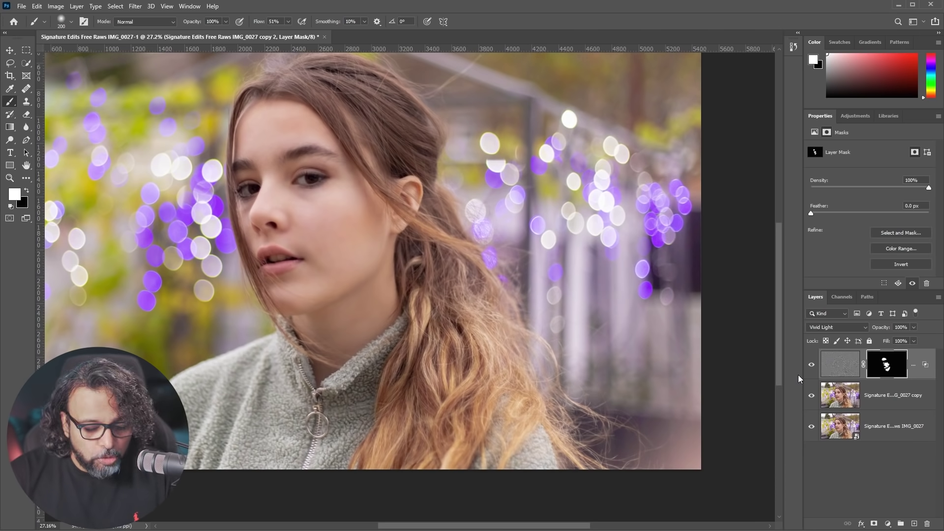
key(ctrl+j)
key(x)
click(829, 368)
key(ctrl+z)
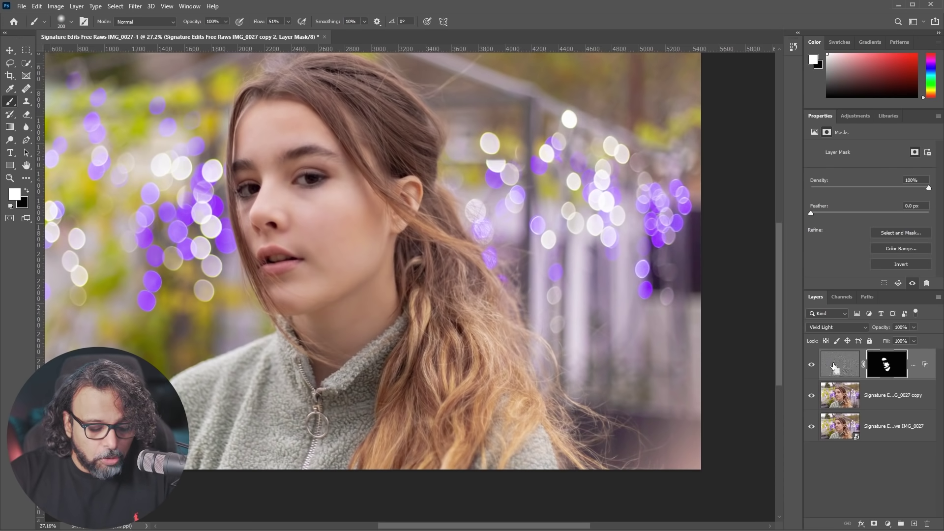
- Stamp all visible layers into a new top layer and apply a High Pass filter with a radius of 6.8 pixels to it
key(ctrl+shift+alt+e)
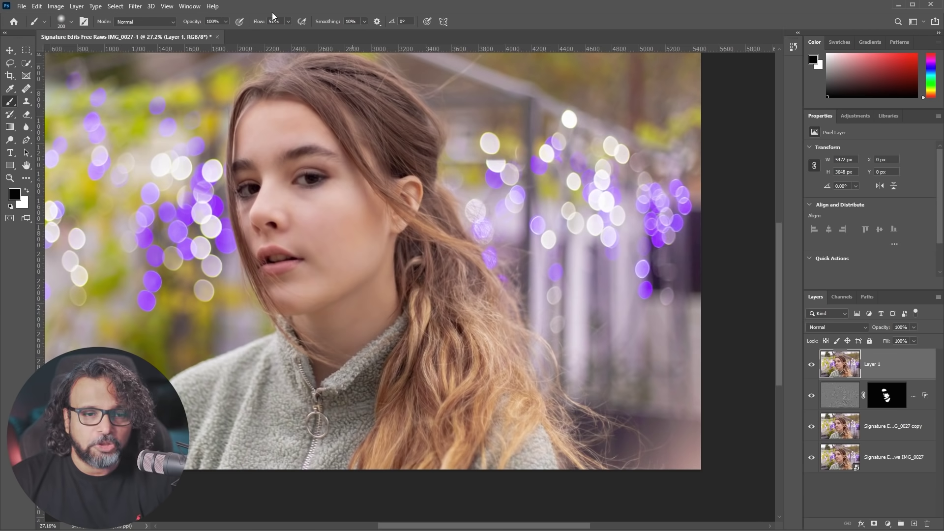
click(135, 6)
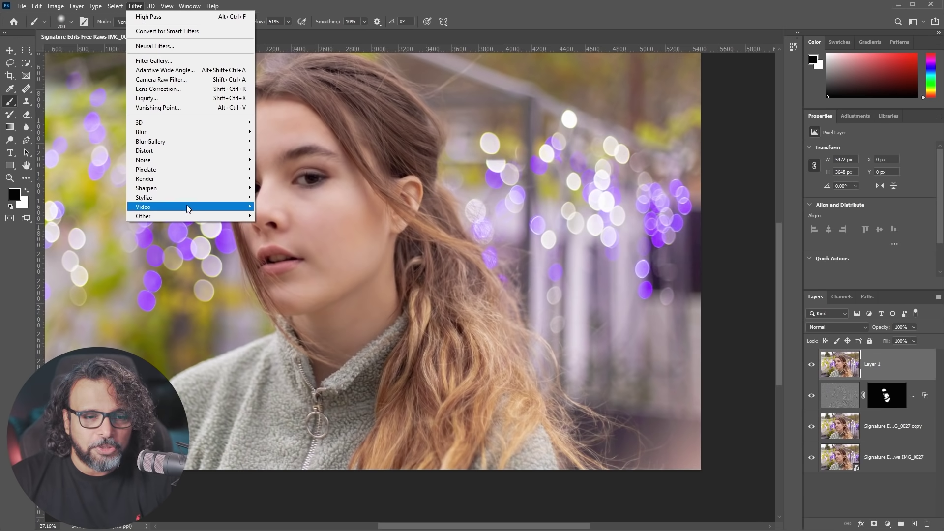
mouse_move(191, 220)
click(277, 224)
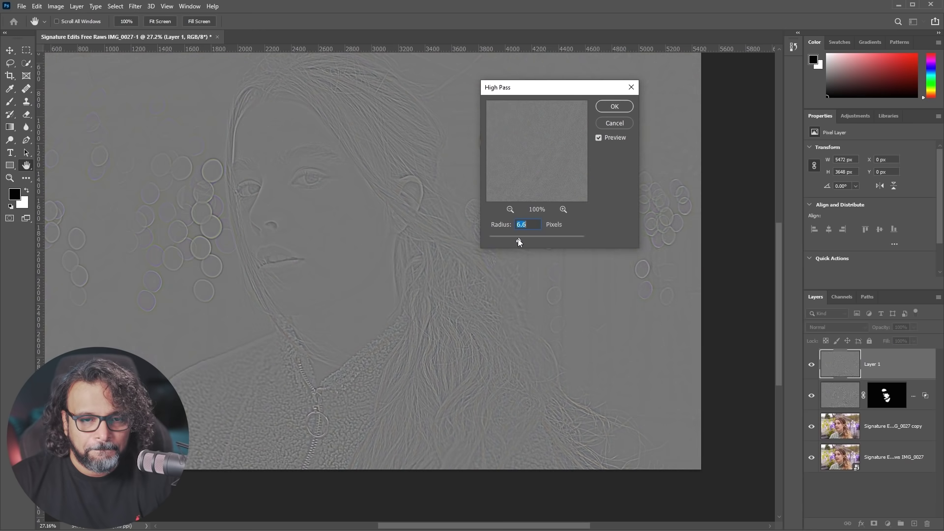
drag(521, 240, 521, 240)
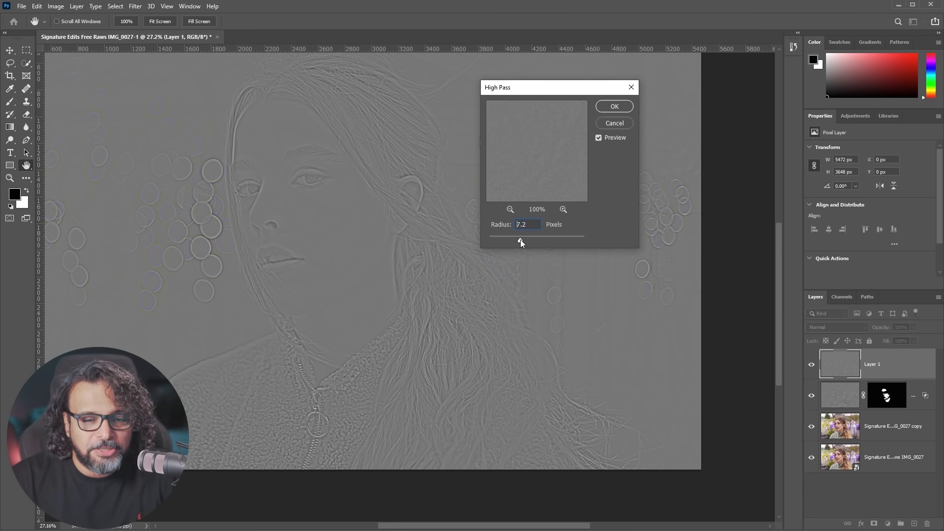
drag(502, 238, 502, 238)
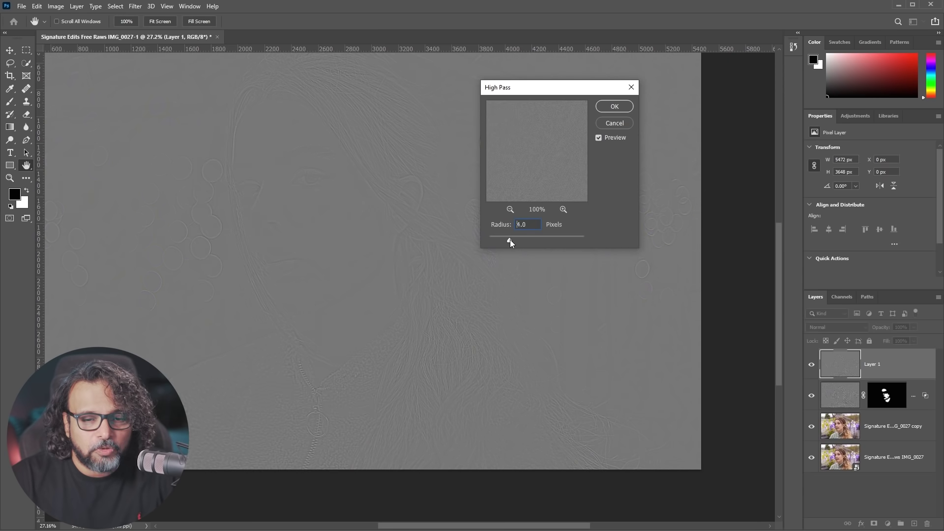
drag(537, 239, 536, 240)
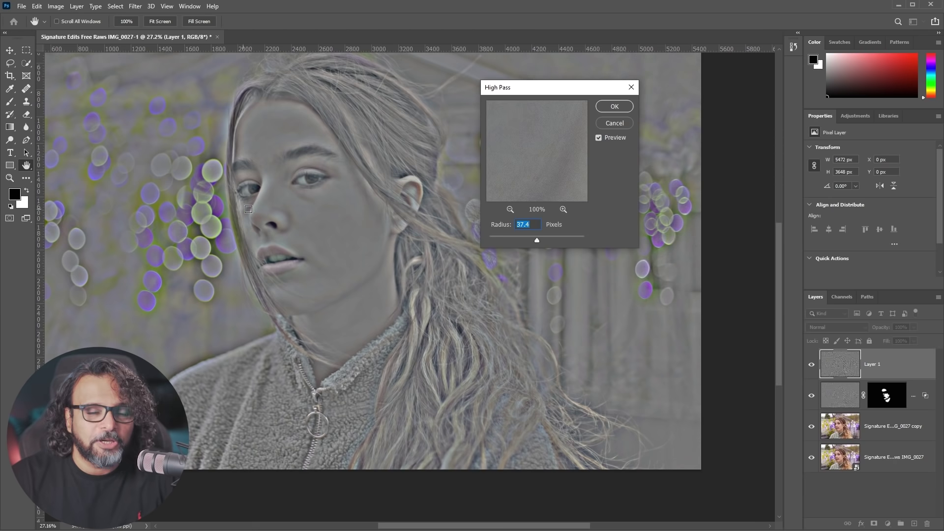
drag(524, 235, 519, 241)
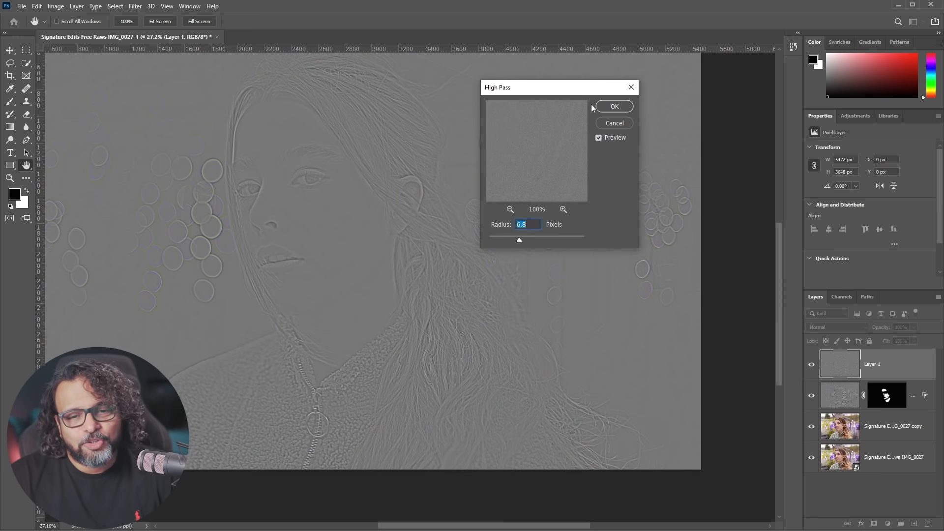
click(615, 106)
key(b)
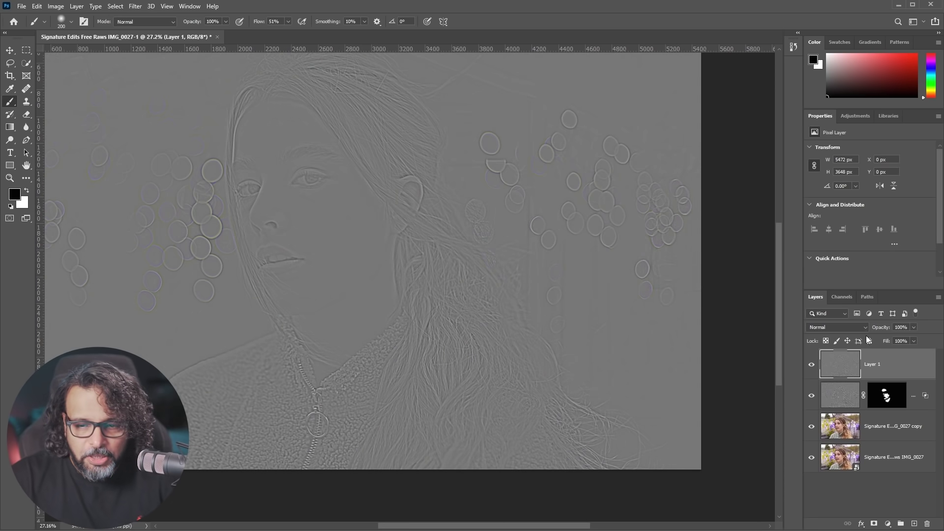
- Set the blend mode of the stamped High Pass layer to Soft Light
click(851, 327)
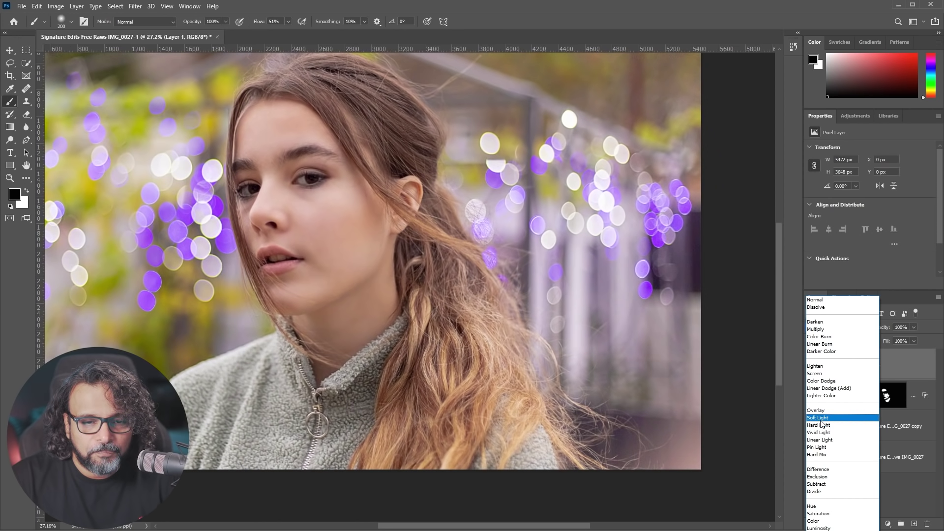
click(821, 426)
click(843, 325)
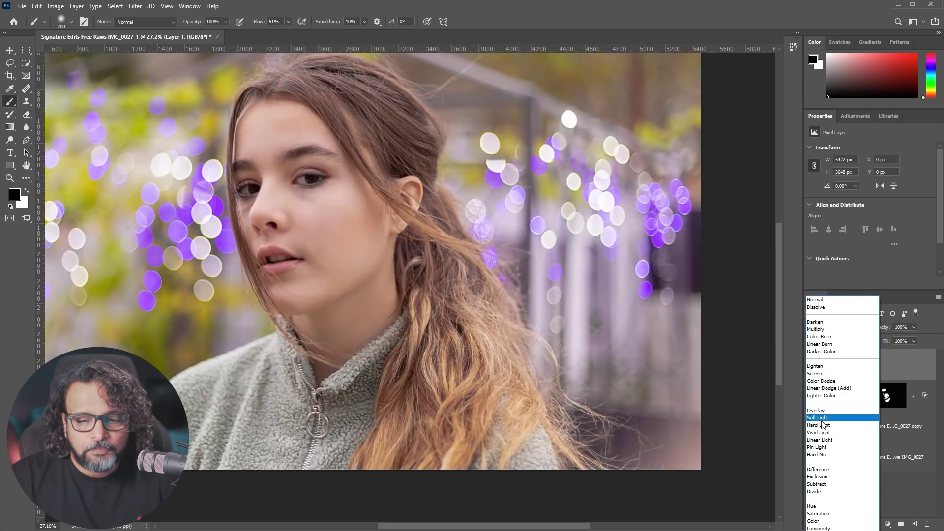
click(823, 419)
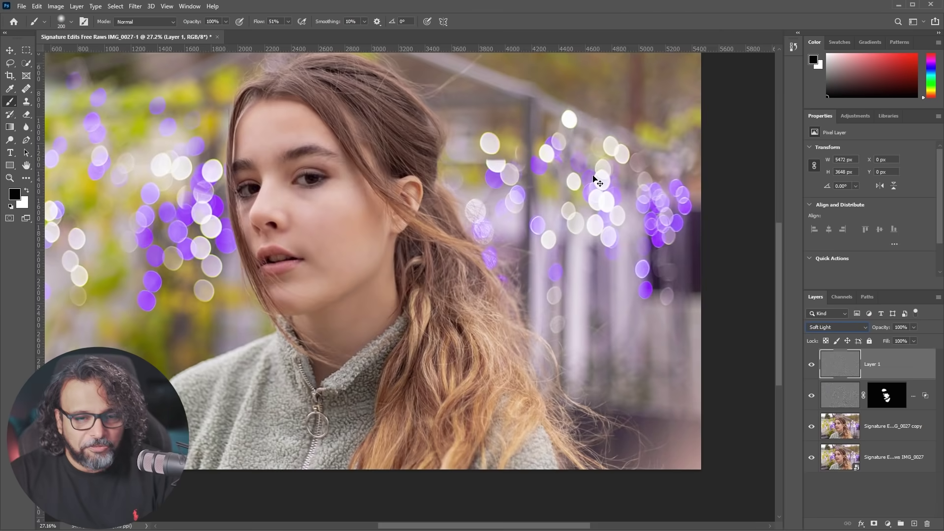
- Compare the hair detail at 100% zoom with the Soft Light High Pass layer hidden and shown
key(ctrl+1)
drag(487, 129, 458, 508)
drag(408, 98, 562, 228)
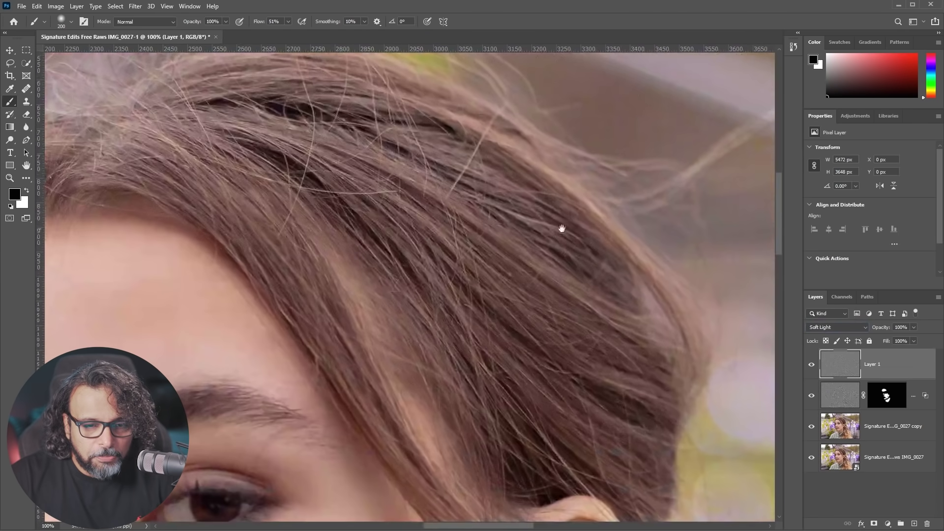
click(812, 365)
click(812, 364)
click(812, 365)
click(812, 365)
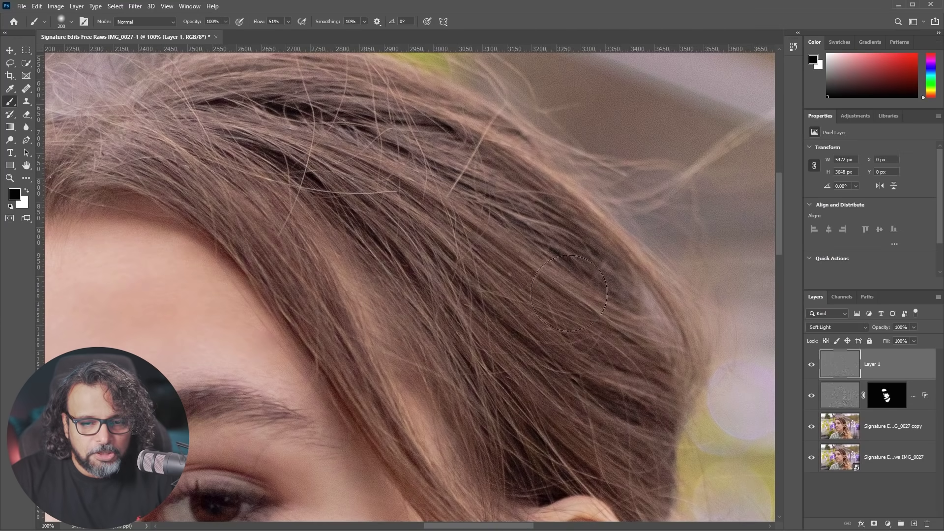
- Compare the whole face and surrounding hair with the Soft Light sharpening layer hidden and shown
key(ctrl+0)
scroll(408, 256, up, 4)
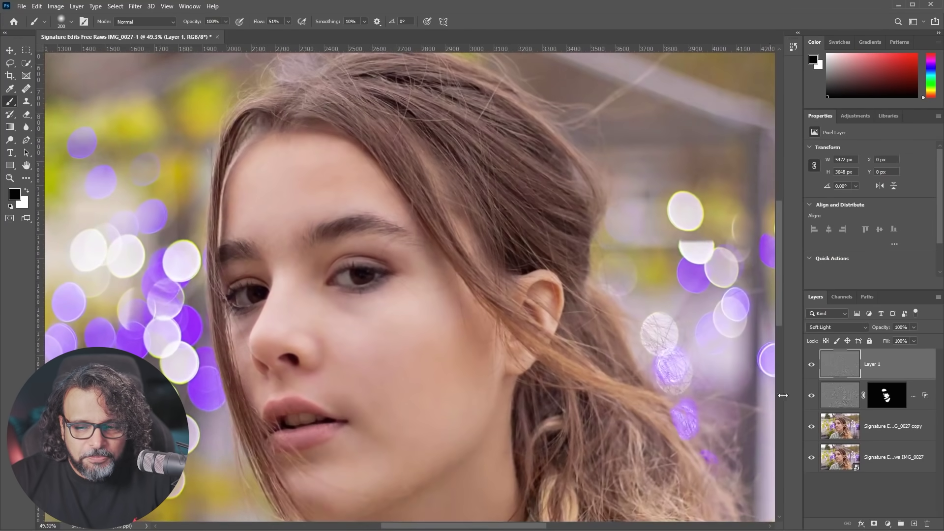
click(812, 364)
click(812, 365)
click(812, 364)
click(812, 364)
click(812, 364)
click(812, 364)
drag(564, 382, 510, 269)
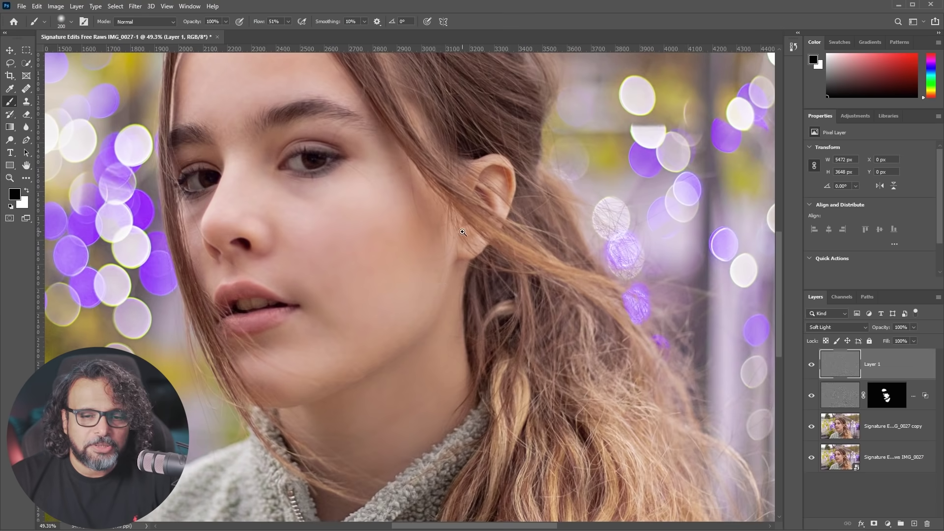
- Add a new layer above the sharpening layer and fill it with 50% Gray
drag(463, 231, 440, 243)
drag(498, 217, 478, 226)
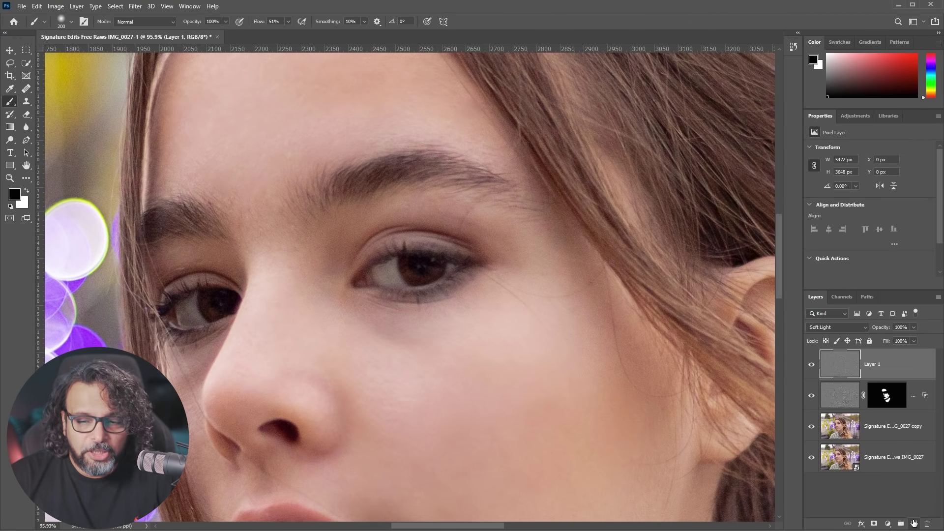
click(914, 524)
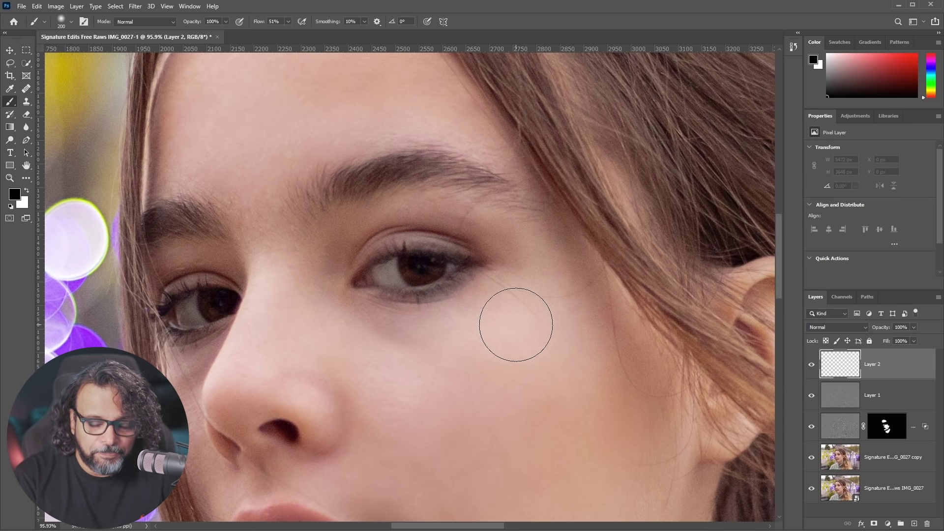
key(shift+F5)
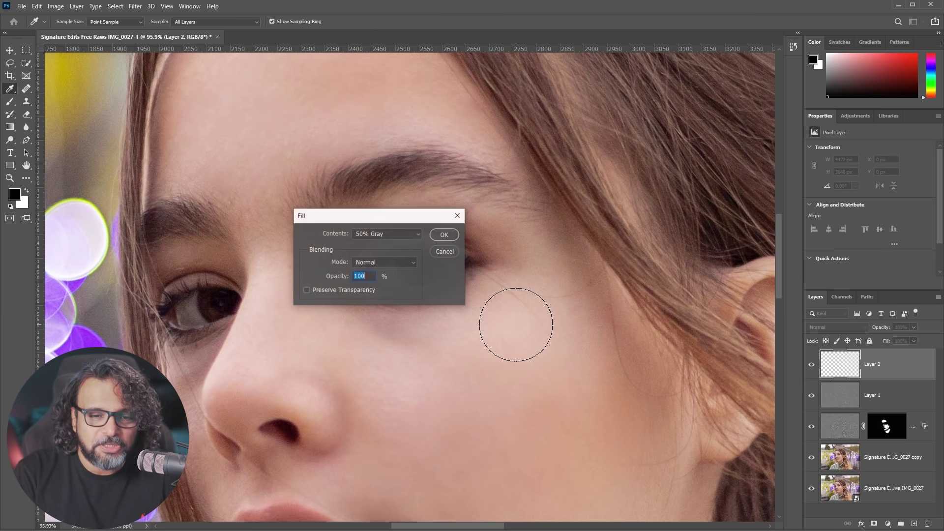
mouse_move(346, 210)
mouse_down()
mouse_move(330, 223)
mouse_move(354, 213)
mouse_up()
click(394, 238)
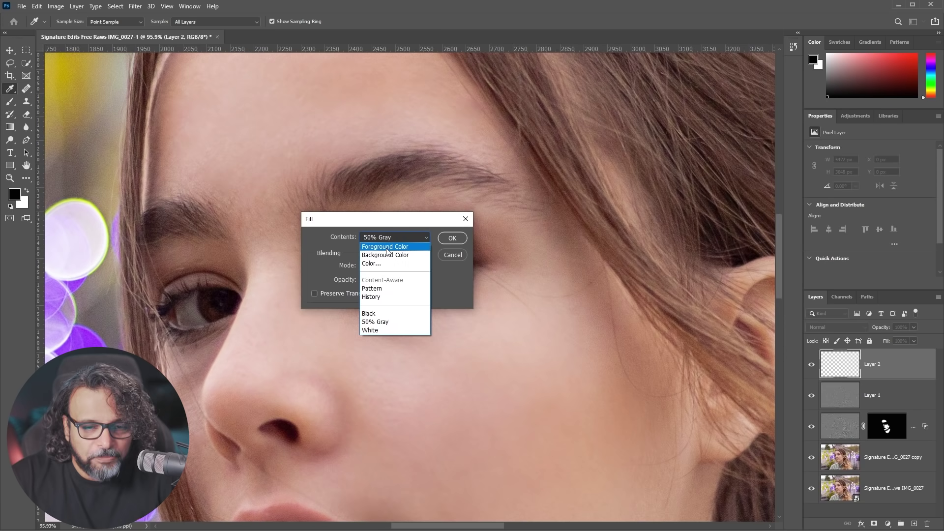
click(379, 322)
click(452, 238)
key(b)
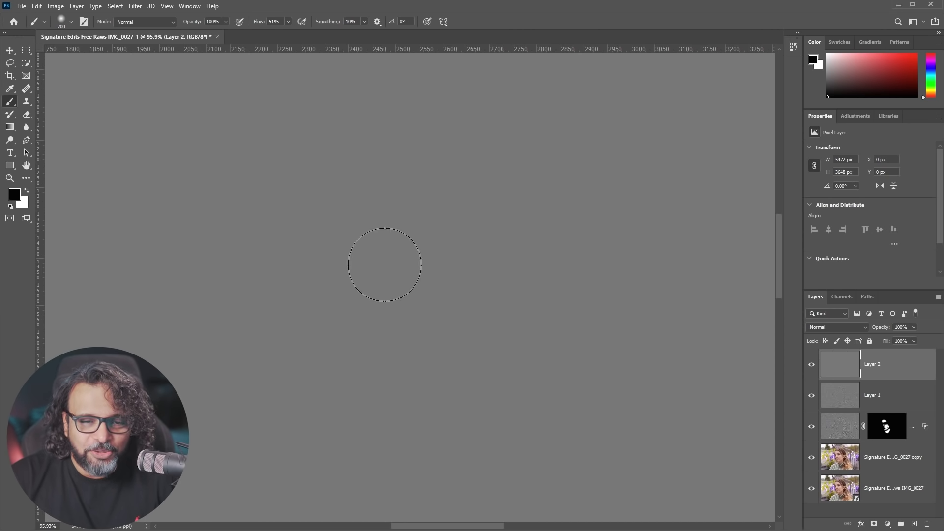
- Set the gray layer's blend mode to Overlay and check the image with that layer hidden
click(828, 328)
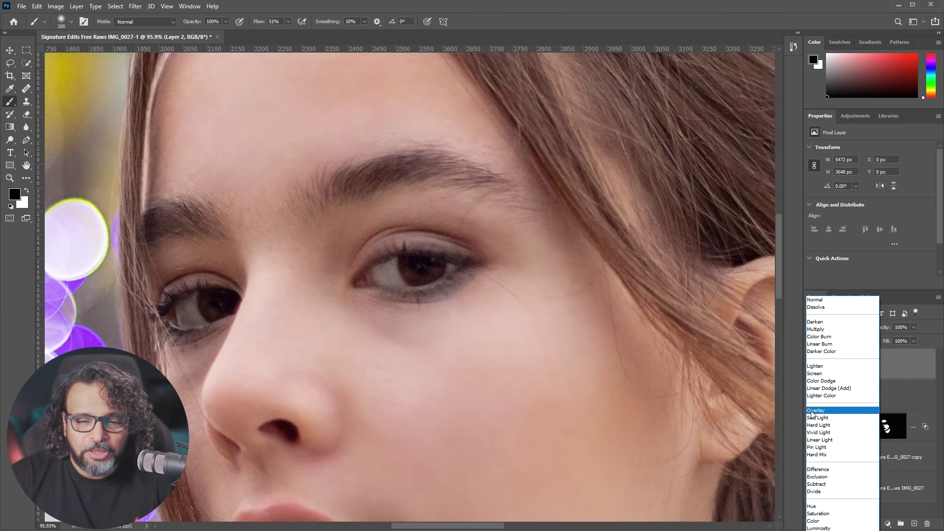
click(812, 411)
click(812, 367)
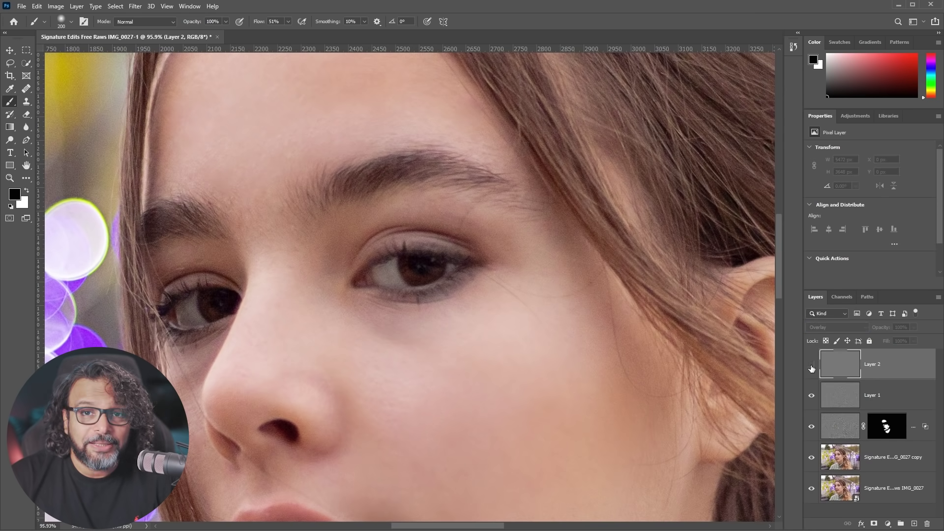
- Try painting a white stroke and a black stroke over the cheek on the Overlay layer at 51% flow
click(26, 190)
mouse_move(547, 374)
mouse_down()
mouse_move(500, 457)
mouse_move(565, 360)
mouse_move(542, 482)
mouse_move(598, 413)
mouse_move(573, 506)
mouse_up()
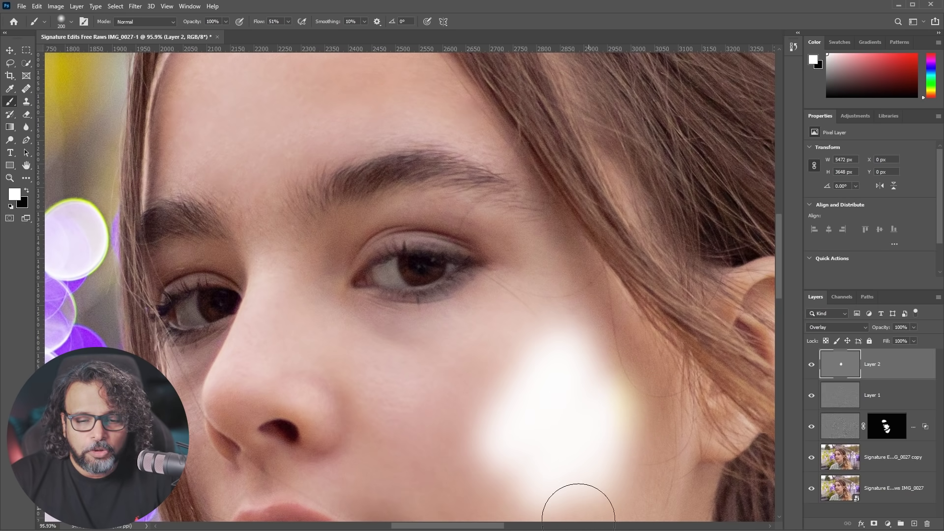
key(x)
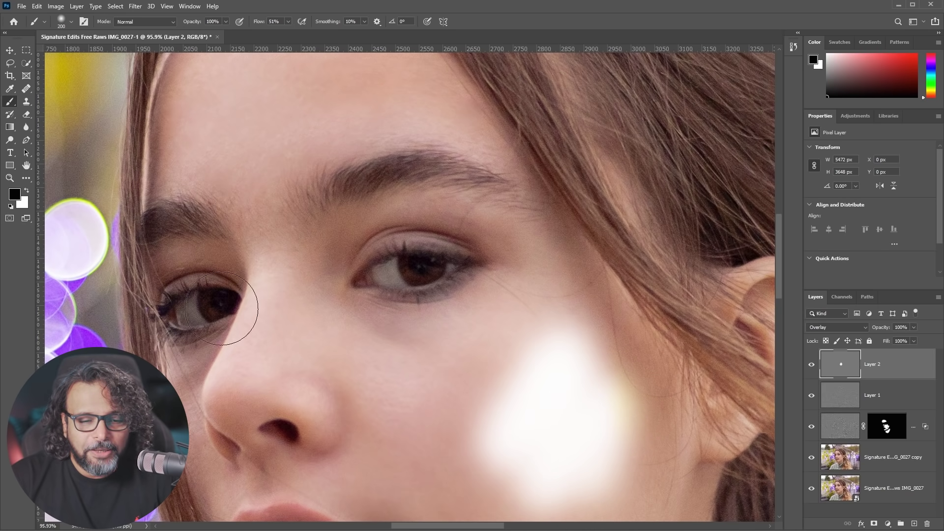
drag(463, 333, 505, 326)
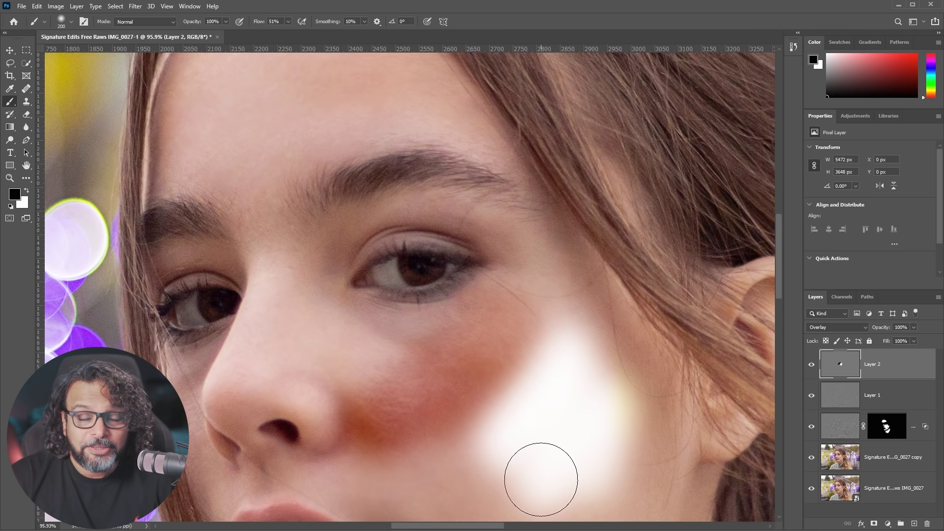
drag(487, 443, 422, 300)
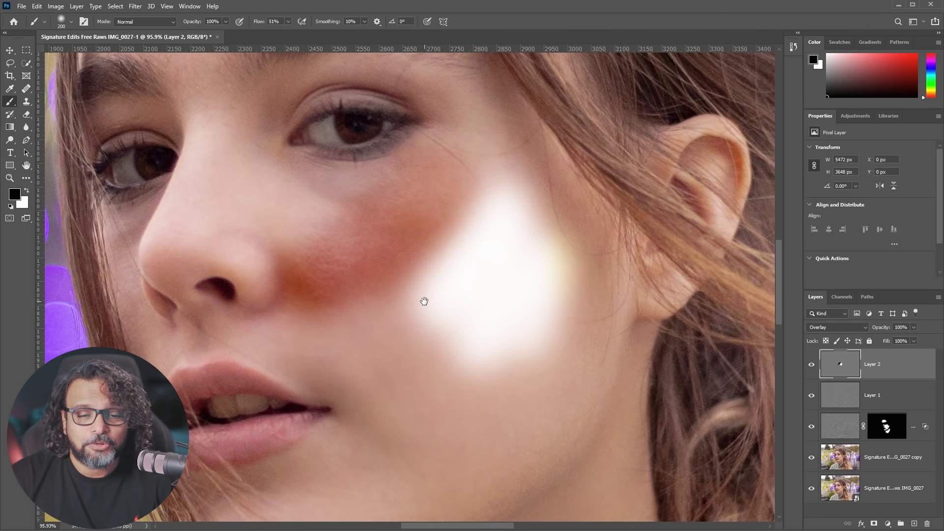
key(ctrl+z)
key(ctrl+z)
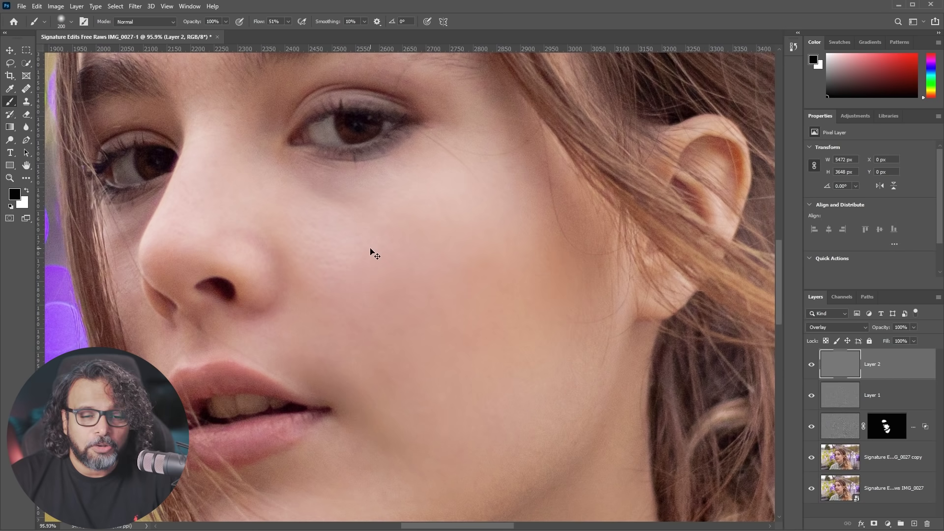
- Set white as the painting color with the brush flow at 4%, and try a highlight stroke down the cheek
click(28, 190)
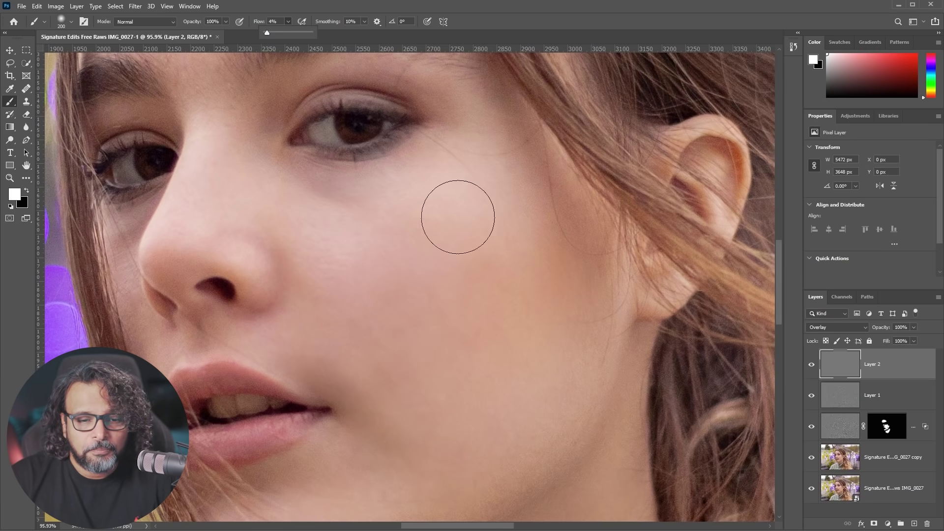
click(484, 198)
mouse_move(507, 262)
mouse_down()
mouse_move(565, 242)
mouse_move(521, 285)
mouse_move(369, 240)
mouse_move(506, 283)
mouse_move(428, 392)
mouse_move(521, 415)
mouse_move(499, 380)
mouse_up()
key(ctrl+z)
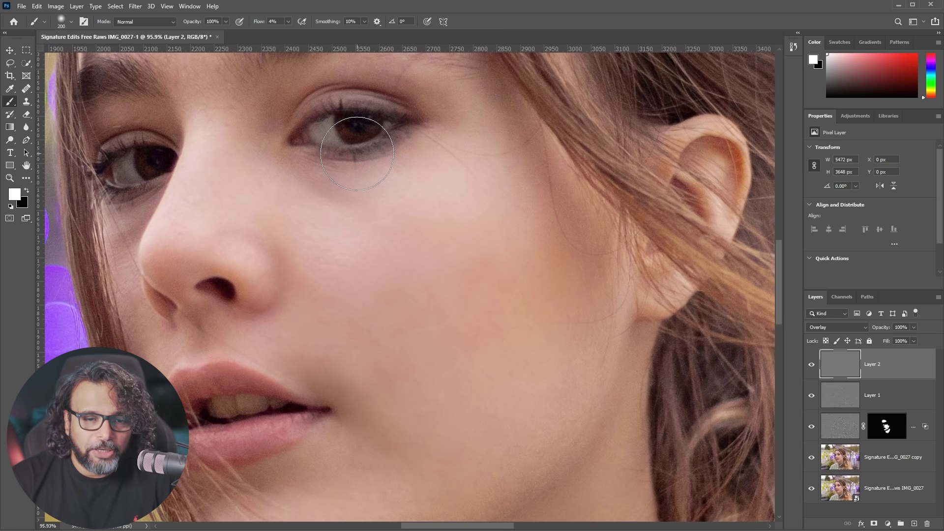
- Brighten the white and iris of the near eye on the Overlay layer using a white 30-pixel brush at 3% flow
drag(349, 96, 402, 154)
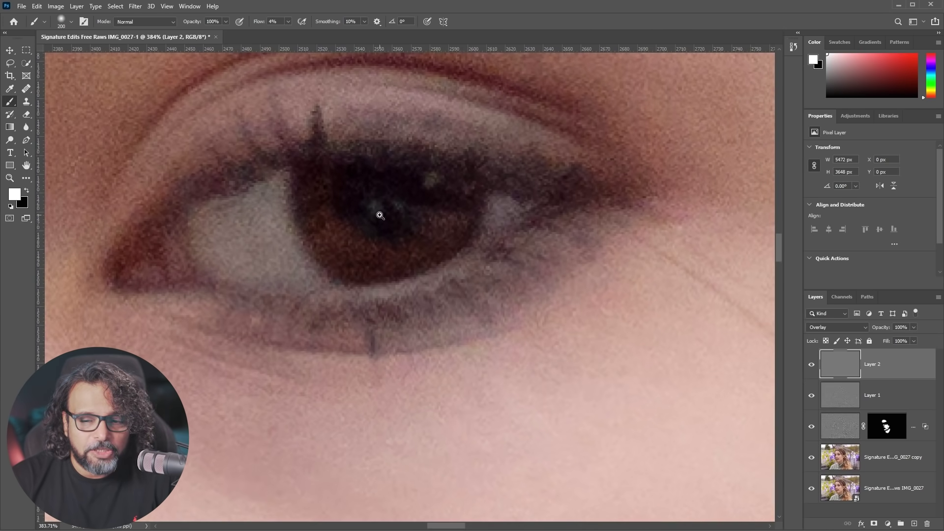
key(bracketleft)
key(bracketleft)
key(bracketleft)
key(bracketleft)
key(bracketleft)
key(bracketleft)
key(bracketleft)
key(bracketleft)
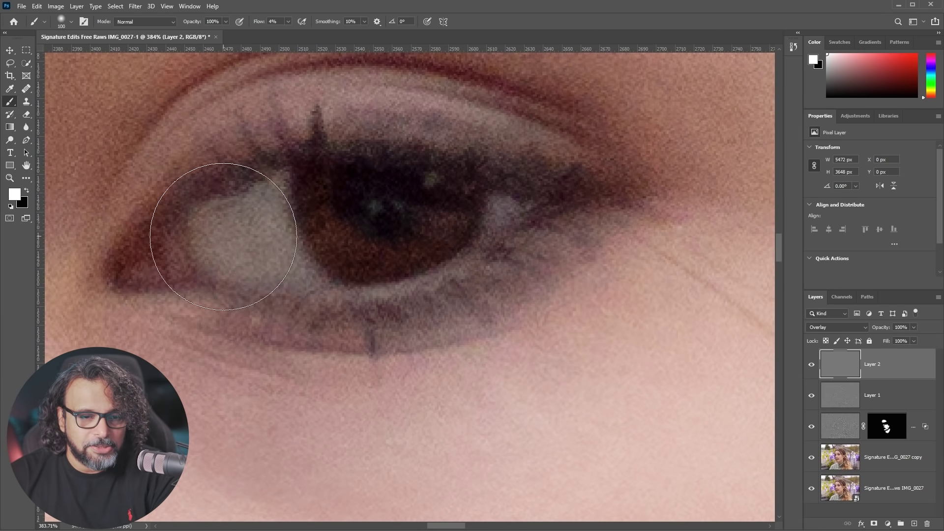
key(bracketleft)
key(bracketleft)
key(bracketleft)
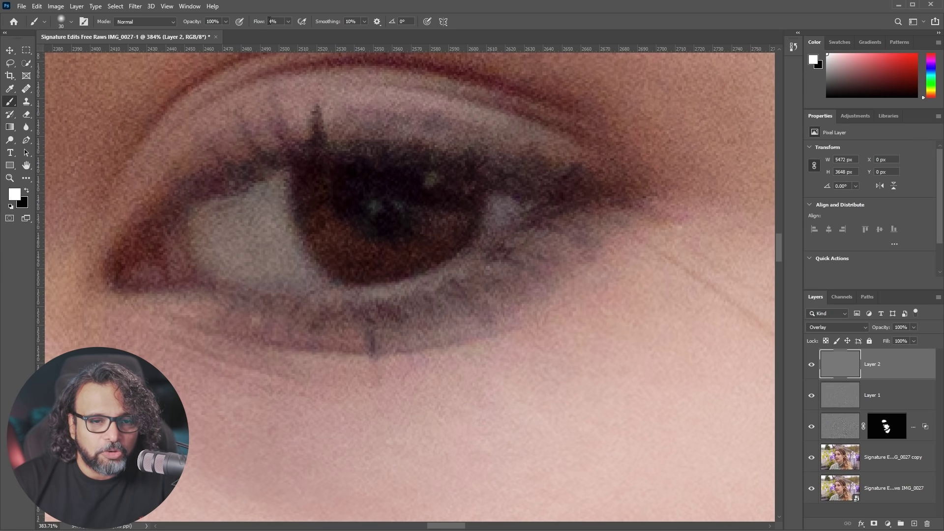
click(288, 22)
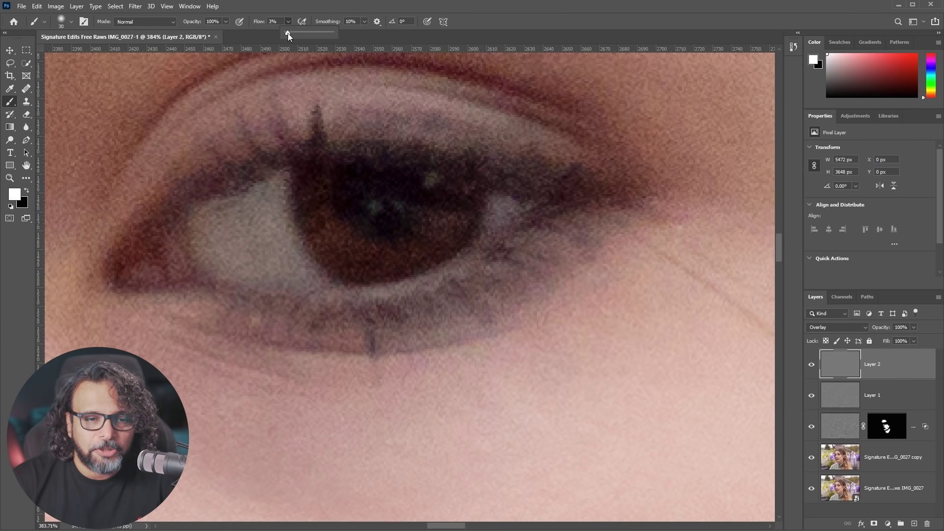
mouse_move(268, 190)
mouse_down()
mouse_move(237, 208)
mouse_move(394, 289)
mouse_move(347, 283)
mouse_move(316, 217)
mouse_move(424, 238)
mouse_move(308, 204)
mouse_move(426, 240)
mouse_move(295, 193)
mouse_move(396, 267)
mouse_move(354, 241)
mouse_move(365, 271)
mouse_move(361, 244)
mouse_move(396, 255)
mouse_up()
- Brighten the white and iris of the far eye, beside the hair strands, with the same white brush
scroll(426, 248, down, 19)
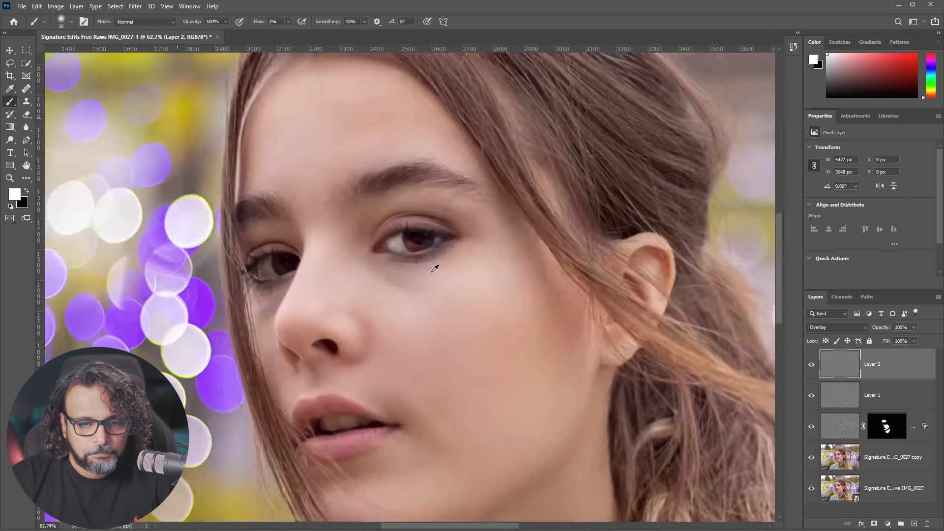
scroll(435, 268, up, 8)
scroll(432, 200, down, 4)
scroll(274, 268, up, 5)
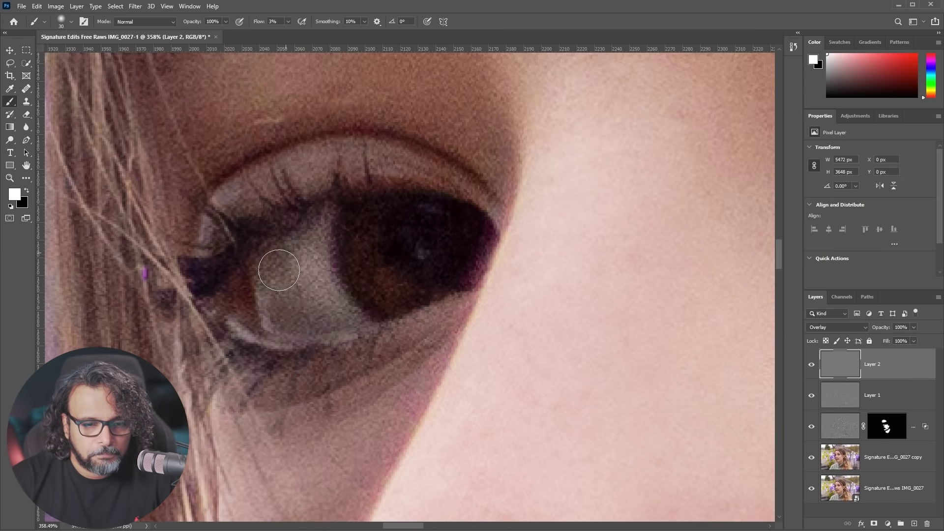
drag(286, 257, 334, 314)
mouse_move(388, 305)
mouse_down()
mouse_move(366, 258)
mouse_move(386, 294)
mouse_move(380, 280)
mouse_move(409, 287)
mouse_move(354, 240)
mouse_move(423, 272)
mouse_move(366, 227)
mouse_move(396, 277)
mouse_move(374, 272)
mouse_move(387, 291)
mouse_move(360, 254)
mouse_move(393, 297)
mouse_move(342, 308)
mouse_move(315, 276)
mouse_move(238, 294)
mouse_move(270, 275)
mouse_move(296, 320)
mouse_move(281, 274)
mouse_move(301, 315)
mouse_move(278, 315)
mouse_move(257, 302)
mouse_move(288, 243)
mouse_move(275, 272)
mouse_up()
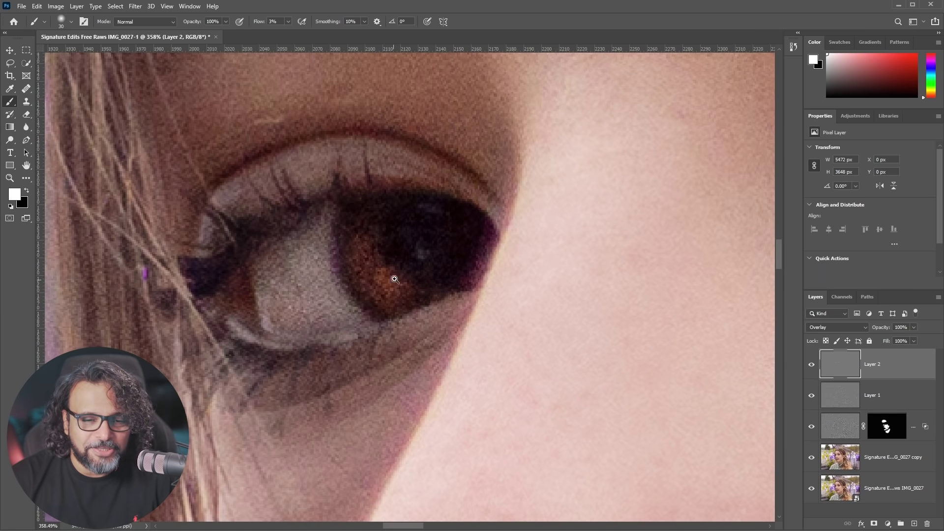
- Compare the portrait with the Overlay dodge-and-burn layer hidden and shown
scroll(394, 282, down, 10)
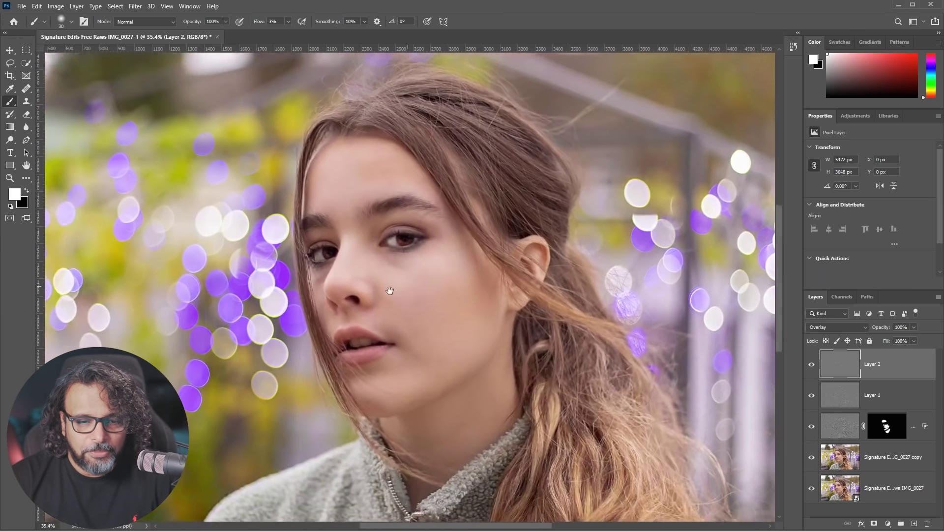
drag(390, 291, 342, 298)
click(810, 365)
click(810, 366)
- Paint white along the lower lid edge and outer corner of the near eye with a 10-pixel brush
drag(360, 240, 392, 340)
key(bracketleft)
key(bracketleft)
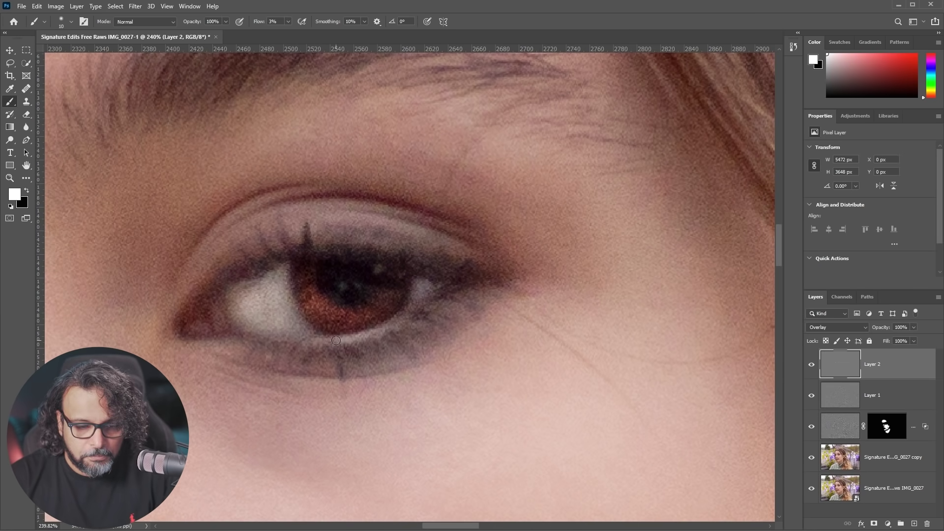
key(x)
key(x)
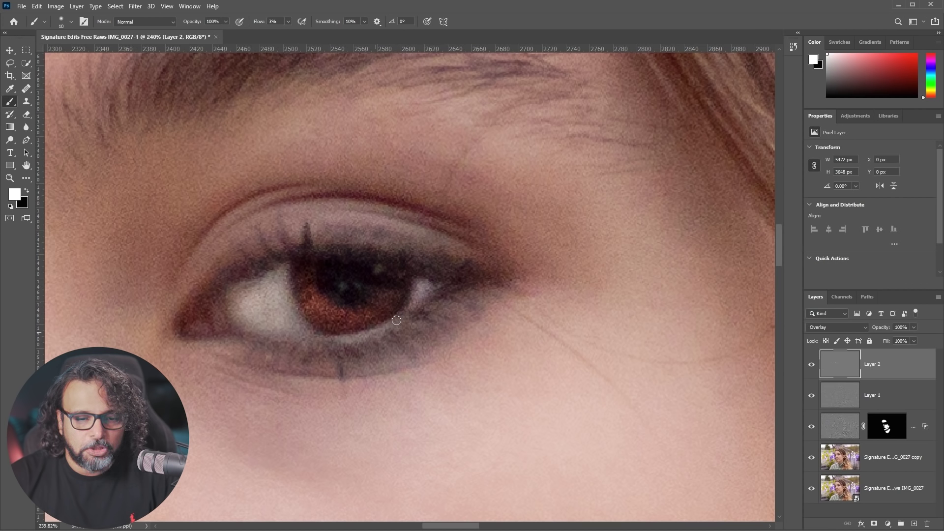
- Darken the lash lines around the near eye on the Overlay layer with a black 25-pixel brush
scroll(427, 305, down, 5)
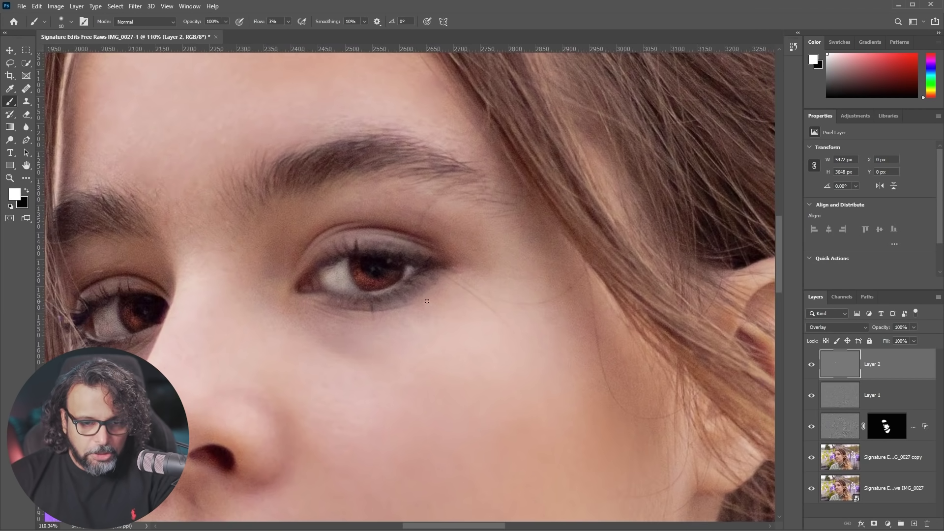
key(bracketright)
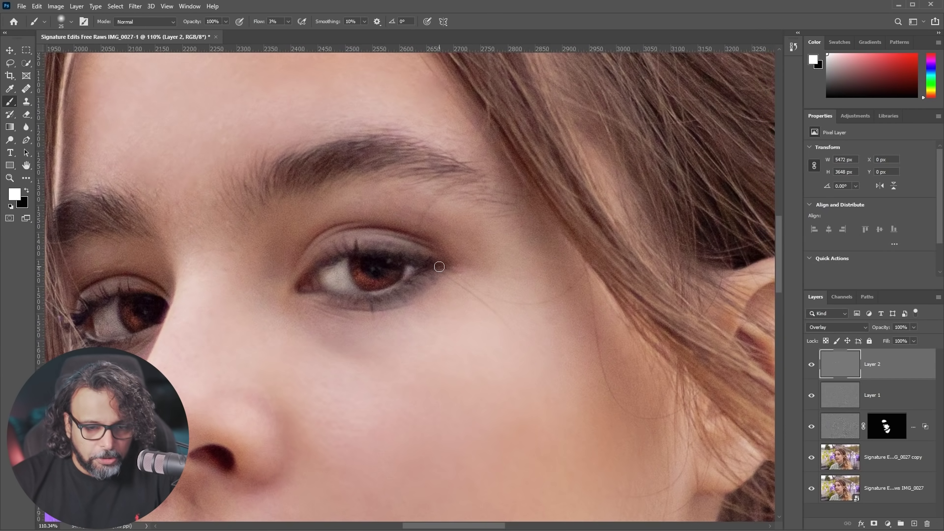
key(x)
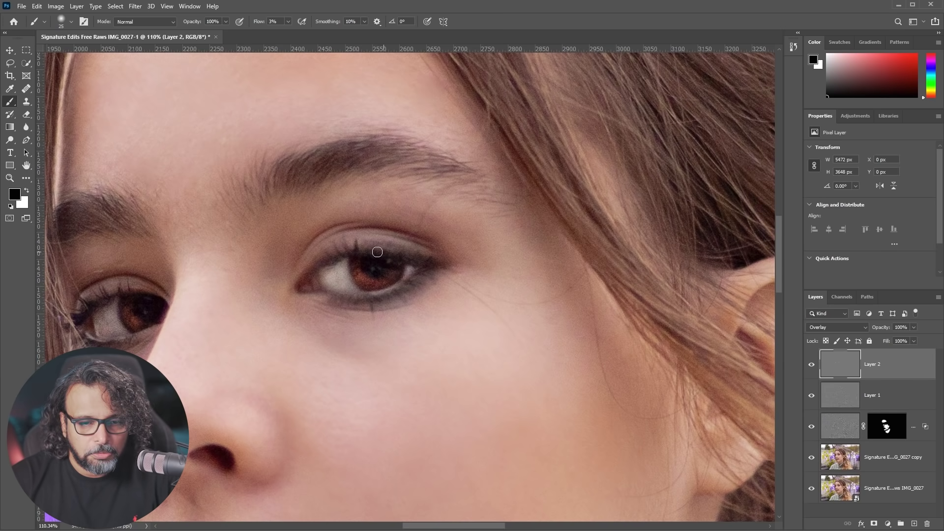
scroll(423, 253, down, 6)
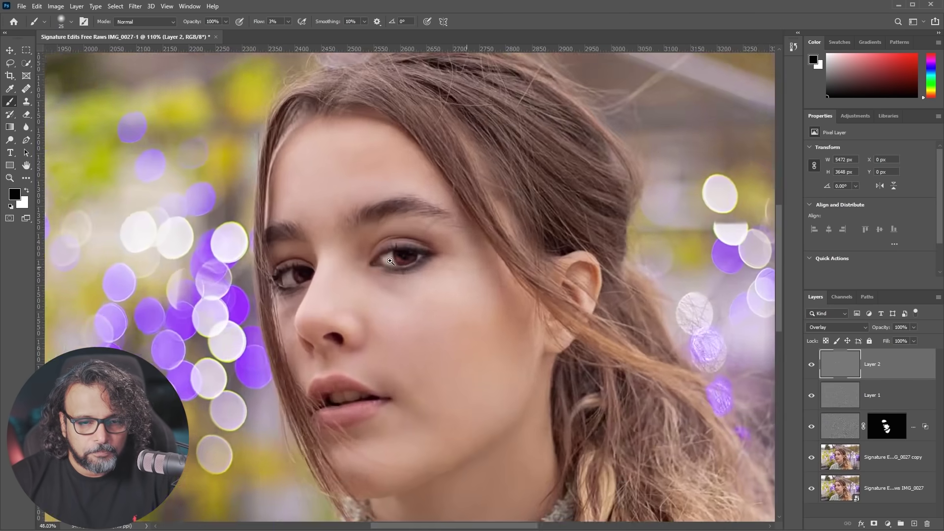
- Darken both eyebrows by painting black on the Overlay layer with a larger brush, about 45 pixels
scroll(422, 254, up, 6)
key(bracketright)
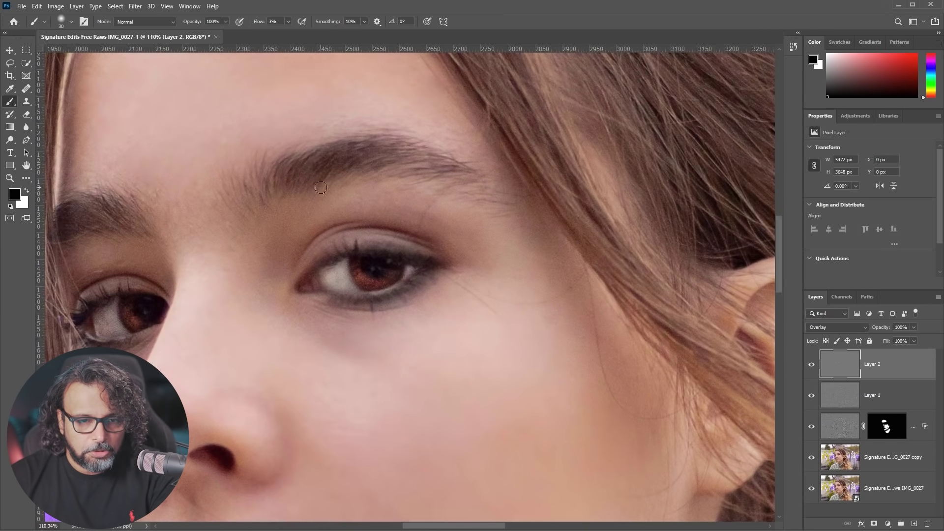
key(bracketright)
mouse_move(297, 179)
mouse_down()
mouse_move(382, 150)
mouse_move(301, 168)
mouse_up()
mouse_move(79, 214)
mouse_down()
mouse_move(129, 215)
mouse_move(88, 204)
mouse_move(93, 218)
mouse_move(58, 220)
mouse_move(98, 227)
mouse_move(116, 202)
mouse_move(82, 203)
mouse_up()
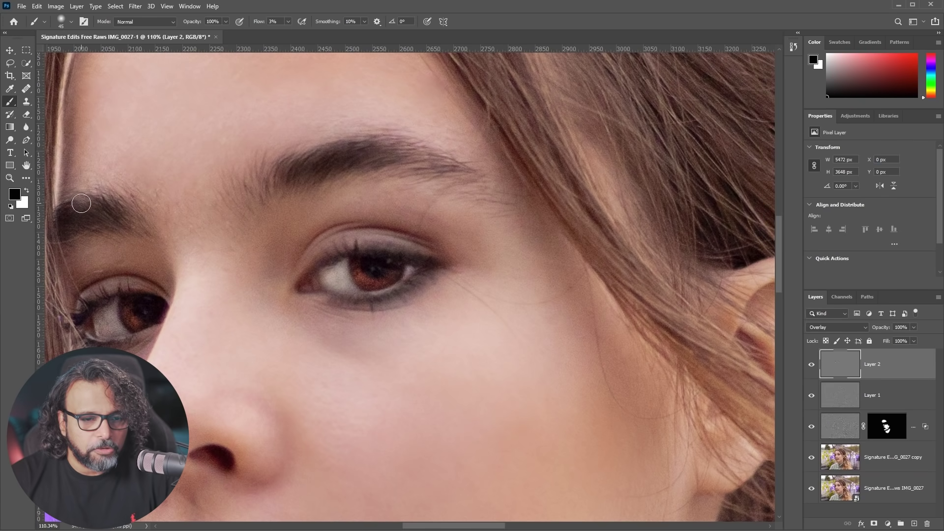
mouse_move(287, 187)
mouse_down()
mouse_move(417, 158)
mouse_move(396, 160)
mouse_move(470, 182)
mouse_move(372, 185)
mouse_move(418, 197)
mouse_up()
- Set the brush flow to 1% and enlarge the brush to 250 pixels for shading the face
drag(434, 248, 379, 226)
drag(465, 341, 496, 349)
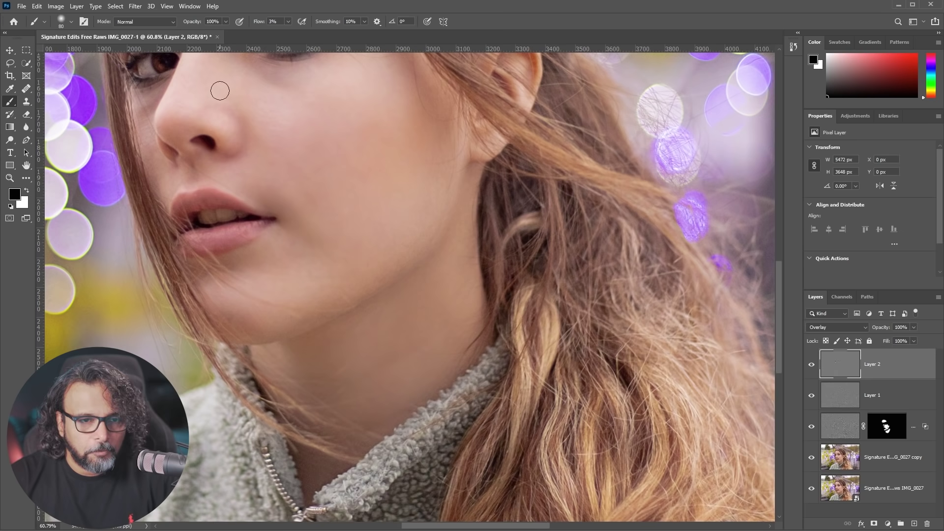
click(289, 22)
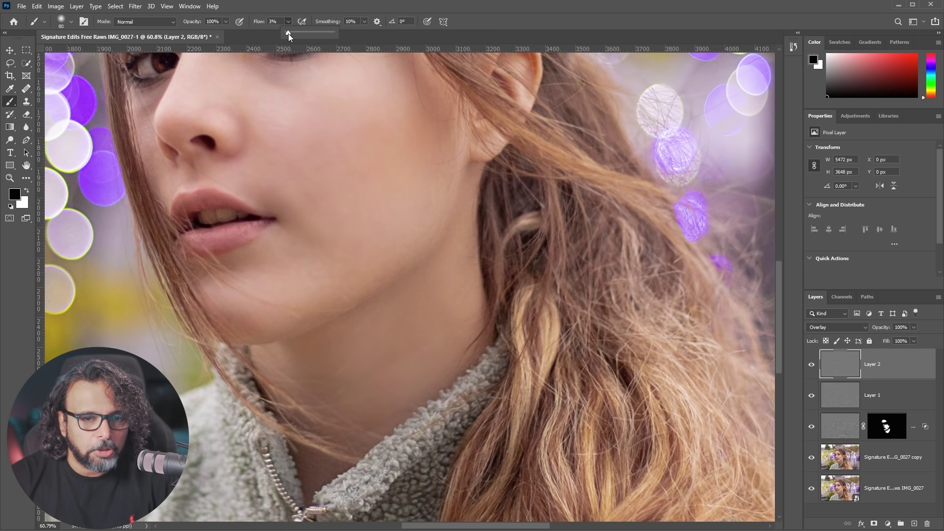
click(286, 348)
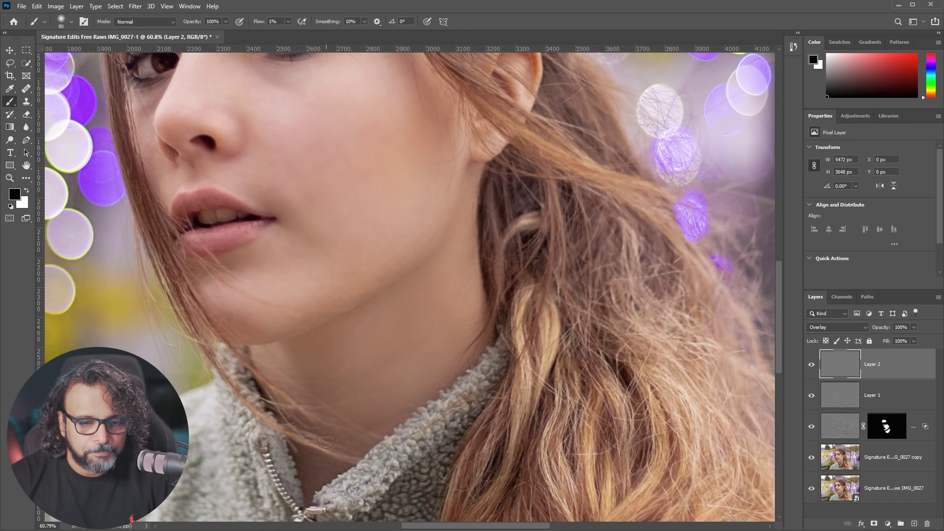
key(bracketright)
key(bracketright)
key(bracketright)
key(bracketright)
key(bracketright)
key(bracketright)
key(bracketright)
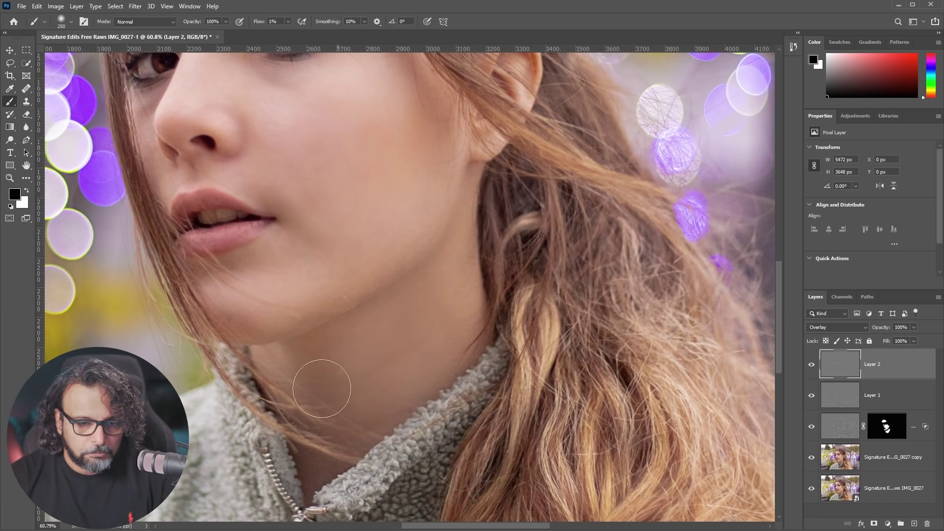
- Shade the cheek below the cheekbone, from near the ear toward the mouth, with black on the Overlay layer
key(x)
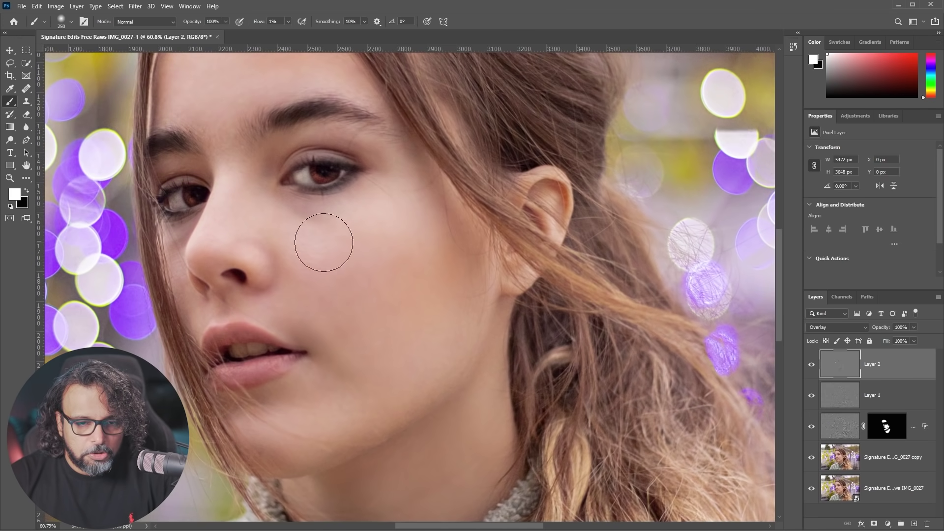
key(x)
mouse_move(458, 209)
mouse_down()
mouse_move(435, 296)
mouse_move(415, 280)
mouse_move(467, 214)
mouse_move(453, 264)
mouse_move(367, 312)
mouse_move(469, 206)
mouse_move(388, 320)
mouse_move(449, 251)
mouse_move(465, 212)
mouse_move(412, 301)
mouse_move(345, 320)
mouse_up()
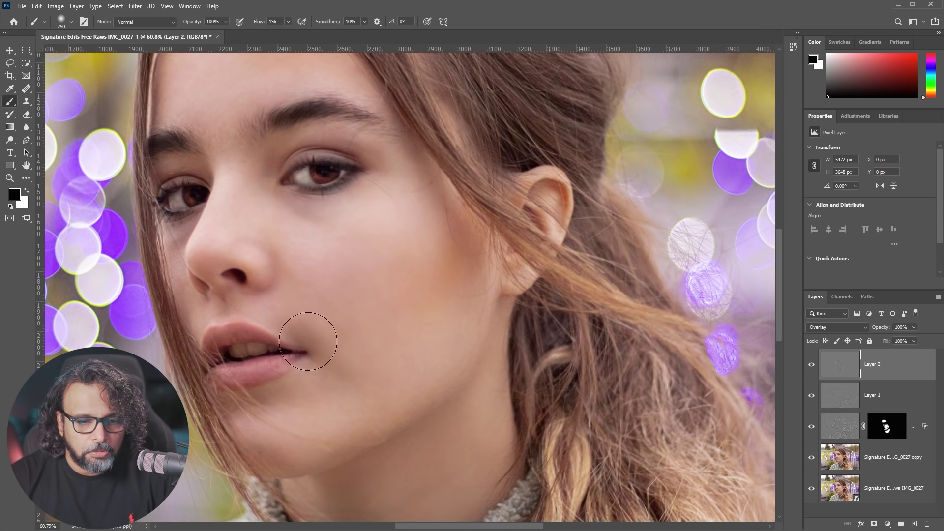
- Compare the whole portrait with the Overlay dodge-and-burn layer hidden and shown
scroll(378, 313, down, 5)
scroll(585, 377, up, 1)
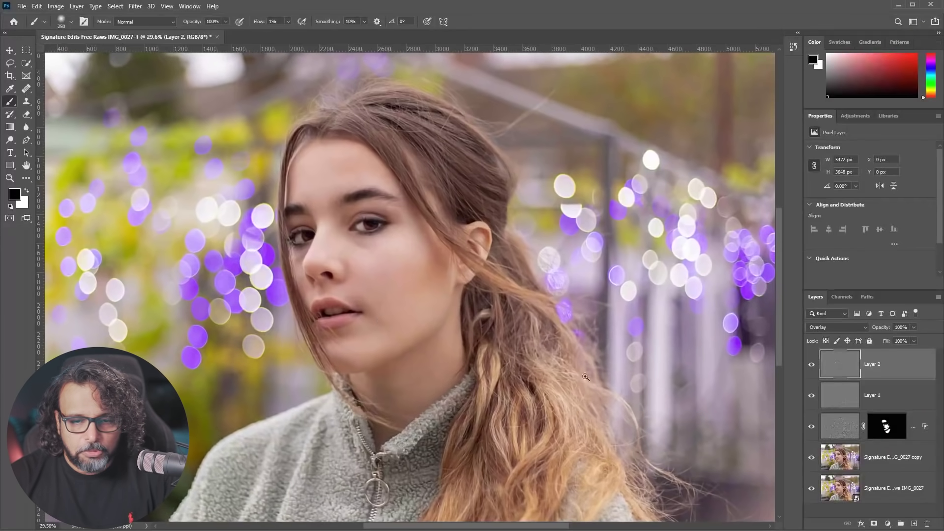
click(812, 367)
click(811, 367)
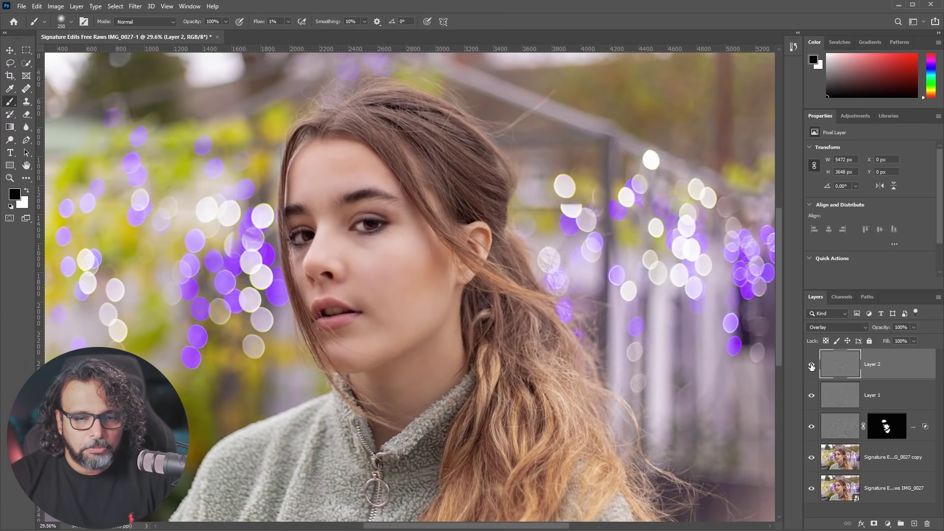
click(812, 367)
click(811, 366)
click(811, 366)
click(811, 366)
- Brighten the forehead by painting white on the Overlay layer with the 250-pixel brush at 1% flow
drag(334, 167, 380, 173)
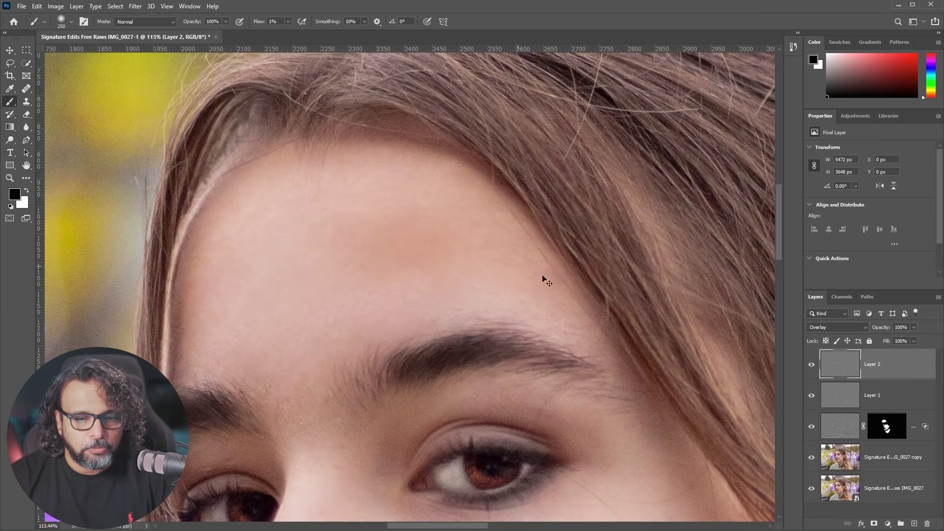
key(x)
drag(452, 240, 409, 259)
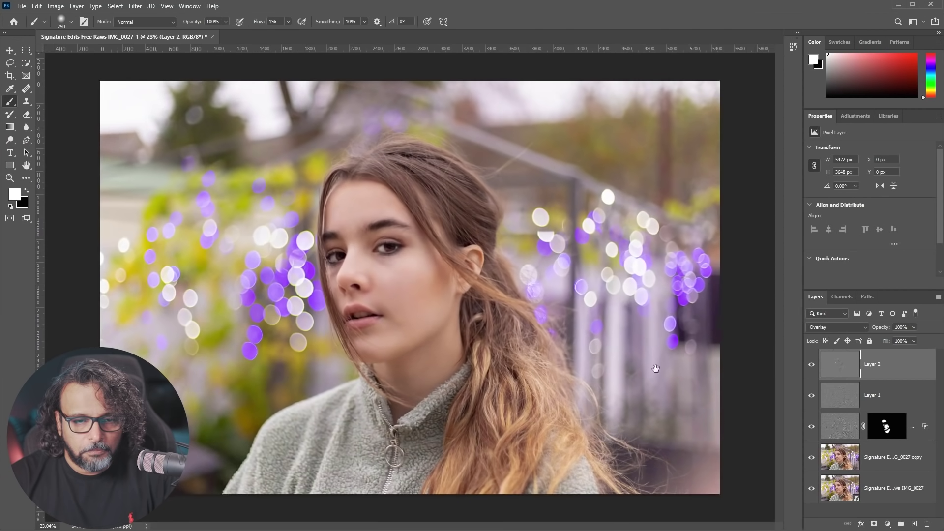
click(812, 365)
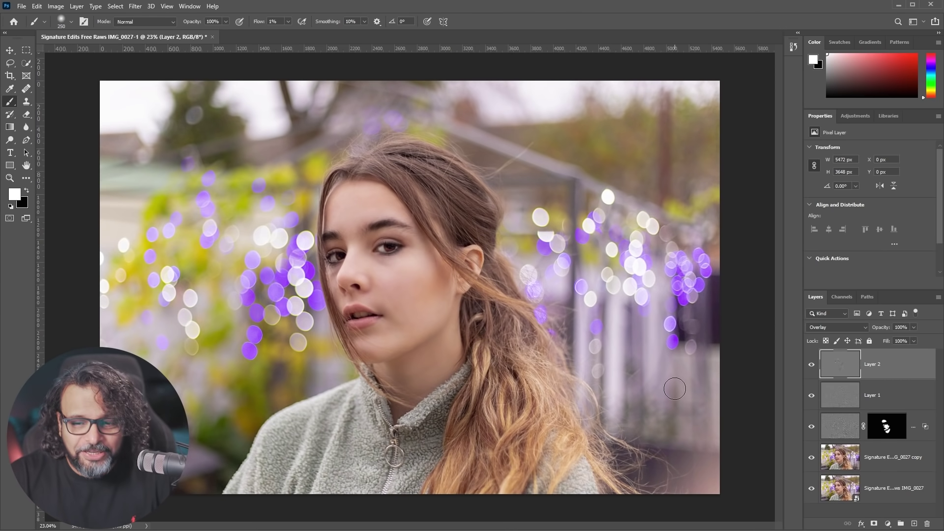
- Add a Curves adjustment layer on top and pull the shadow part of the RGB curve slightly down
click(888, 523)
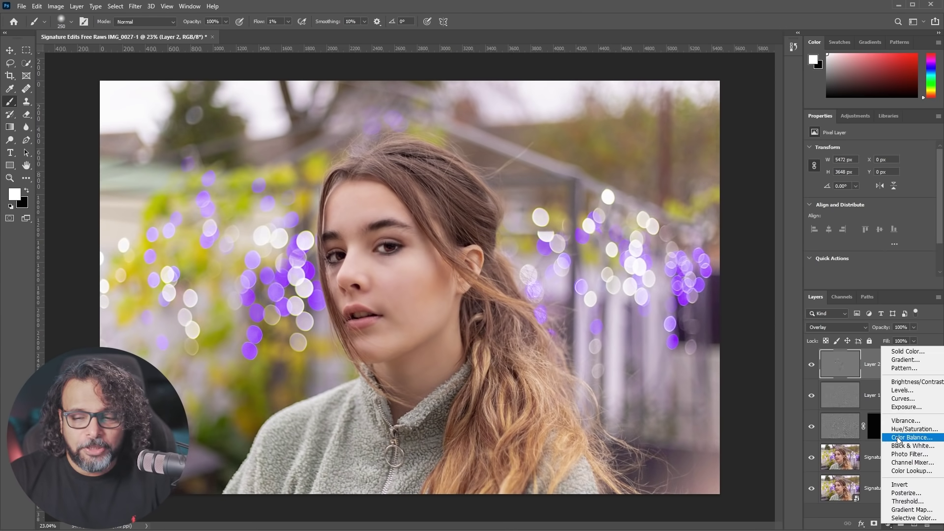
click(908, 400)
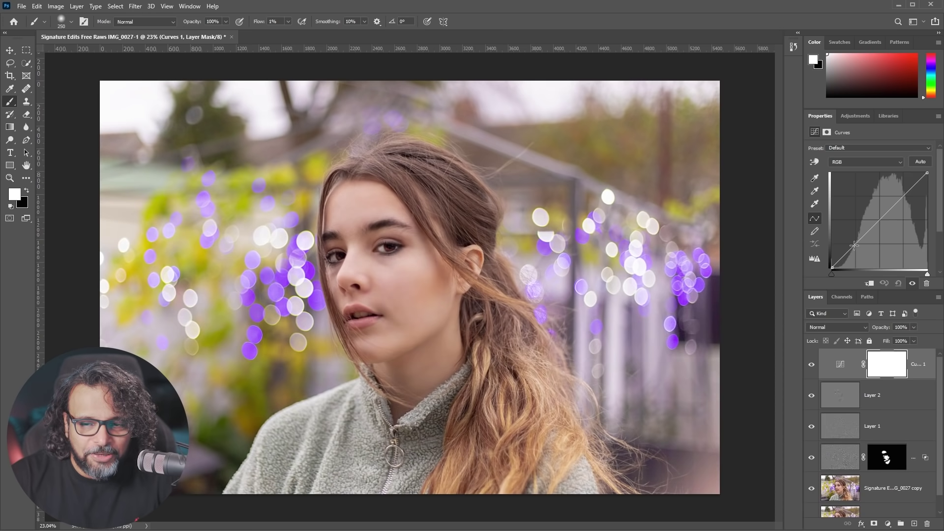
mouse_move(854, 244)
mouse_down()
mouse_move(857, 259)
mouse_move(854, 249)
mouse_up()
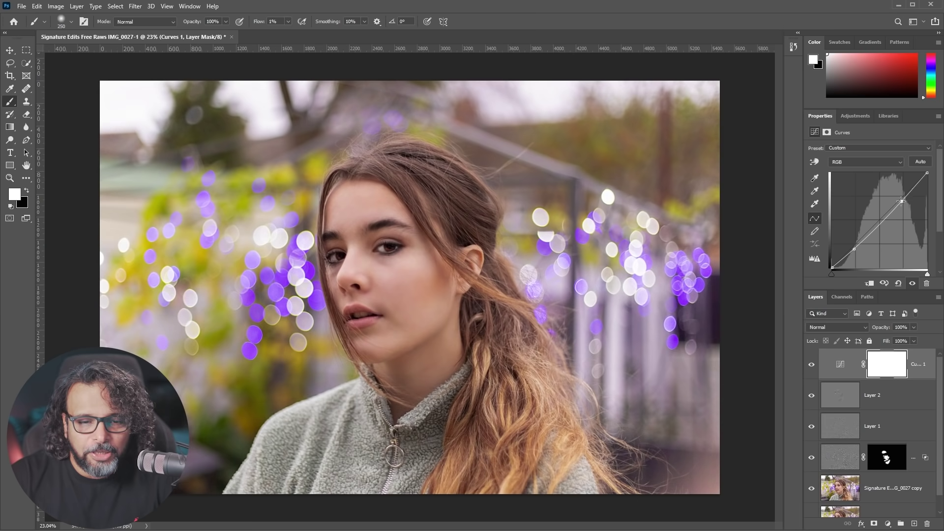
drag(900, 200, 935, 219)
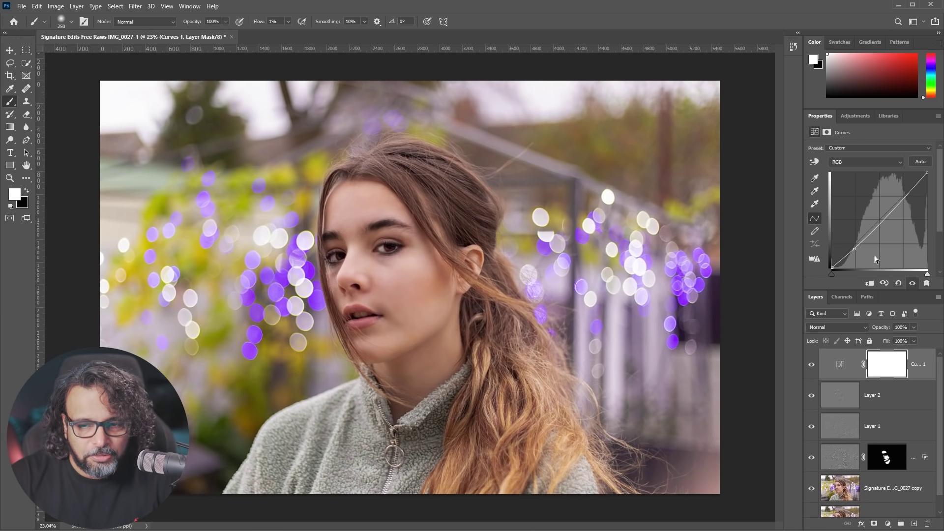
drag(855, 250, 854, 249)
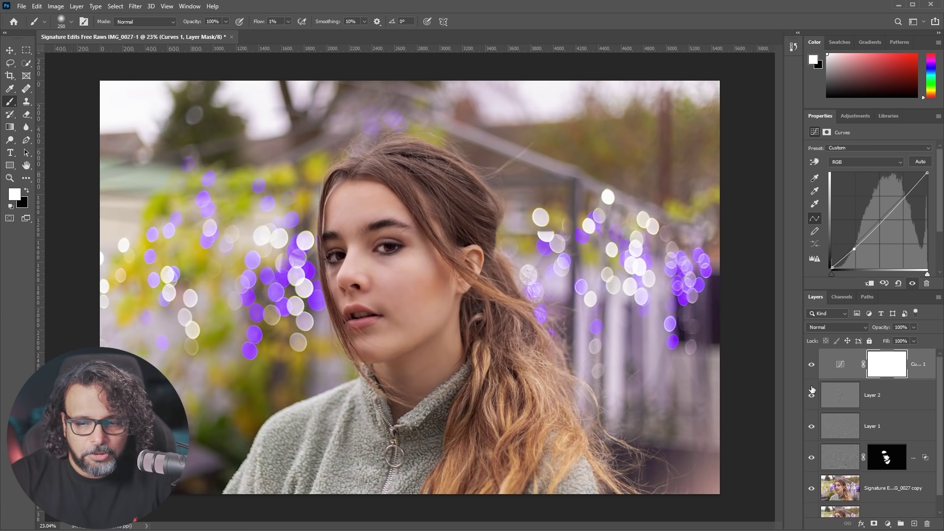
- Compare the portrait with the Curves layer hidden and shown
click(811, 366)
click(812, 367)
click(811, 366)
click(811, 367)
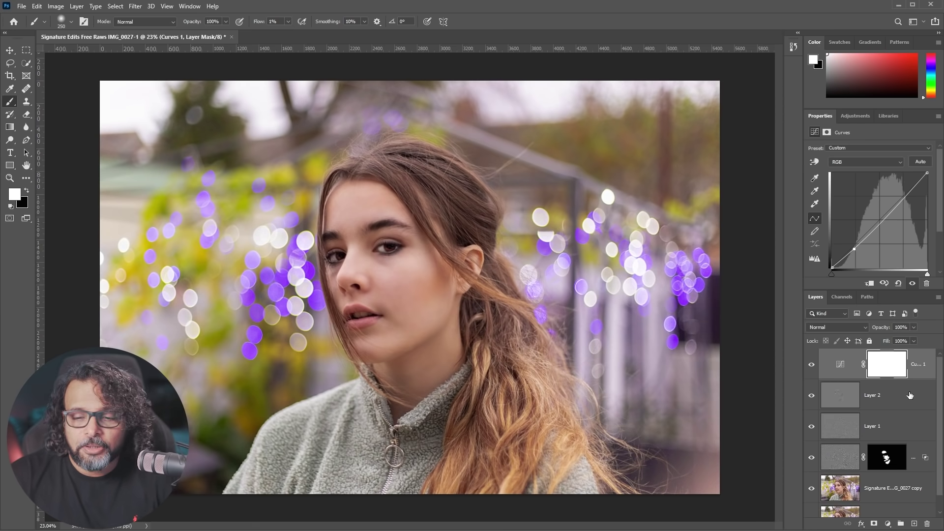
- Add a Gradient Map adjustment layer above the Curves layer and try its Reverse option on and off
click(888, 524)
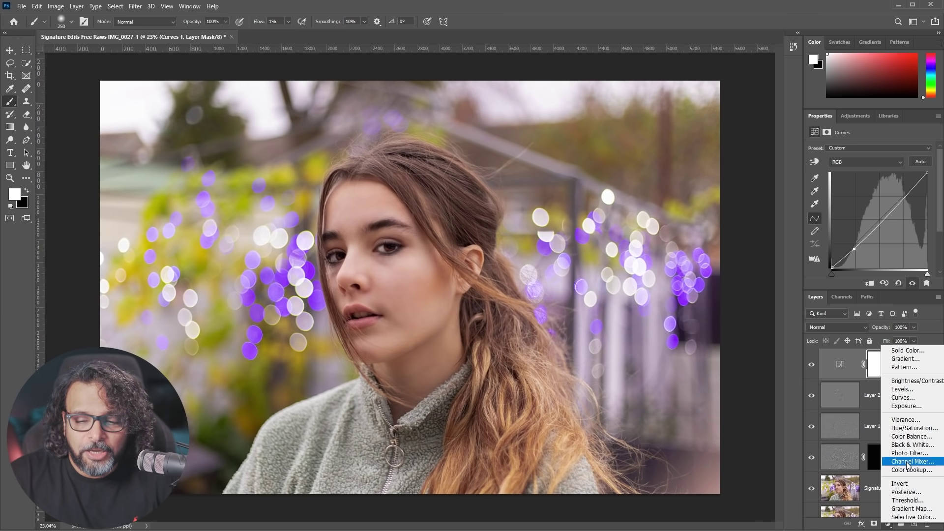
click(893, 511)
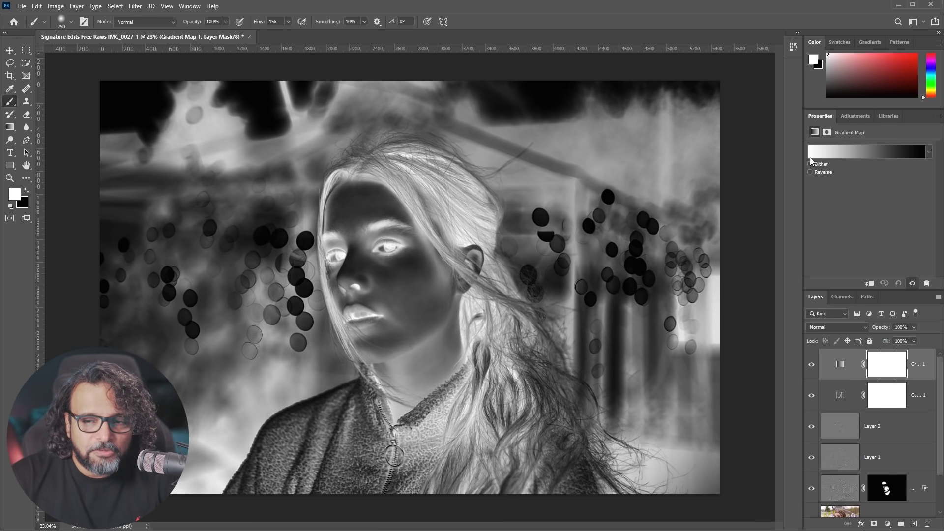
click(810, 171)
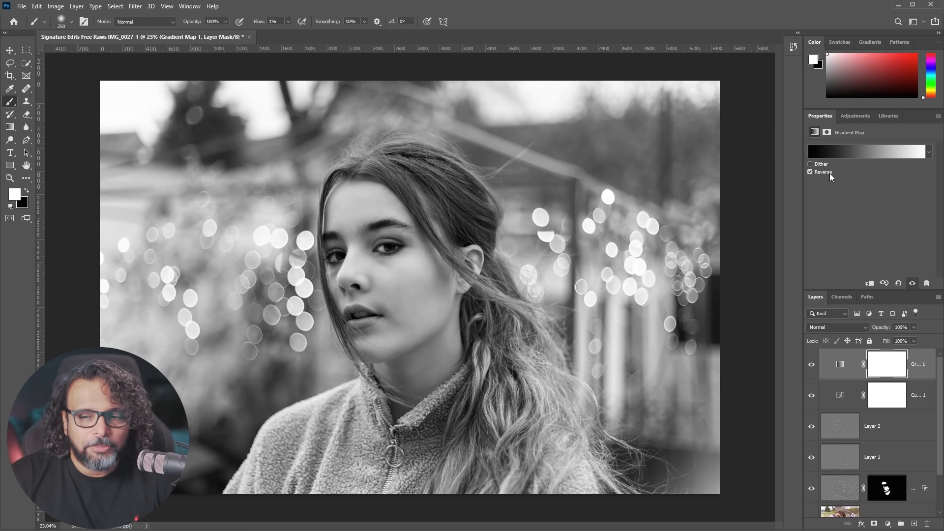
click(810, 172)
- Change the gradient map's starting colour stop from white to purple #7d35b0
click(844, 152)
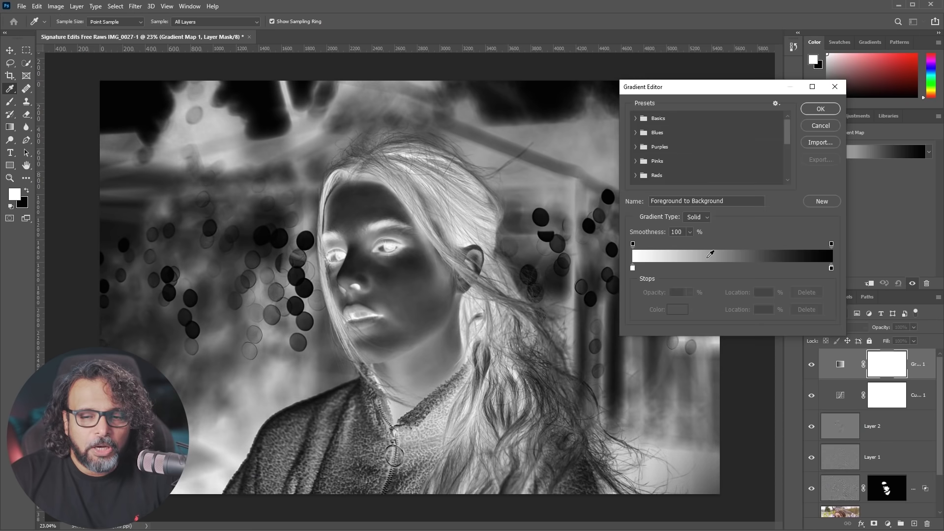
click(632, 270)
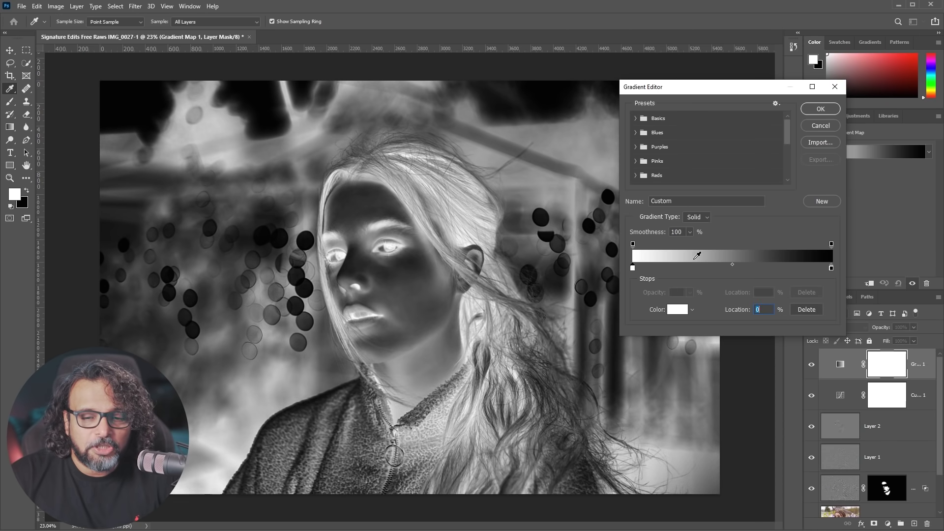
click(677, 310)
drag(514, 335, 514, 320)
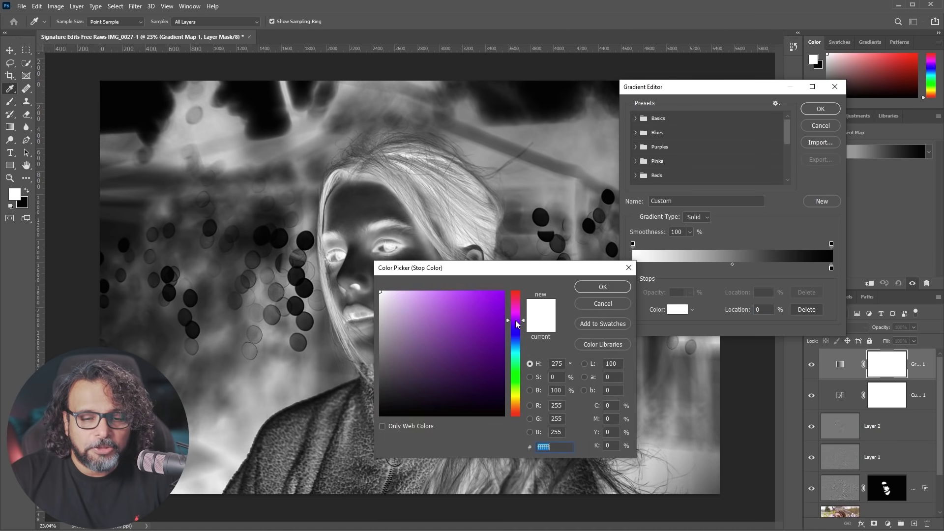
click(473, 341)
click(466, 329)
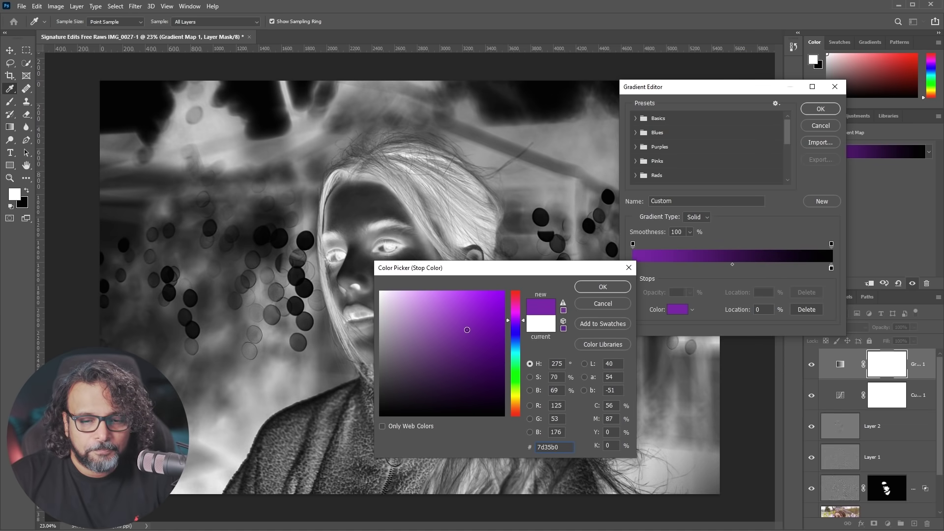
click(603, 287)
- Set the gradient's end stop to warm orange-yellow #ffd38e at location 99% and accept the gradient
drag(831, 268, 830, 269)
click(678, 310)
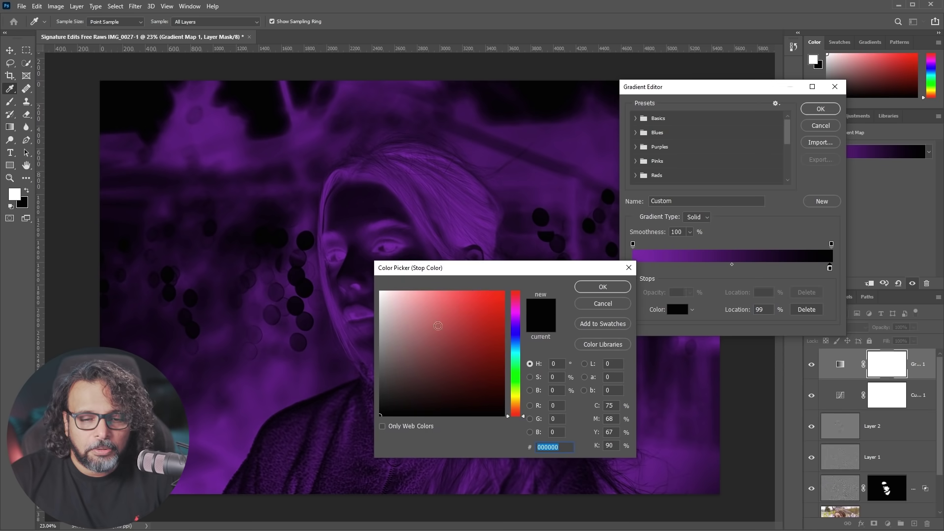
drag(517, 398, 515, 401)
click(434, 291)
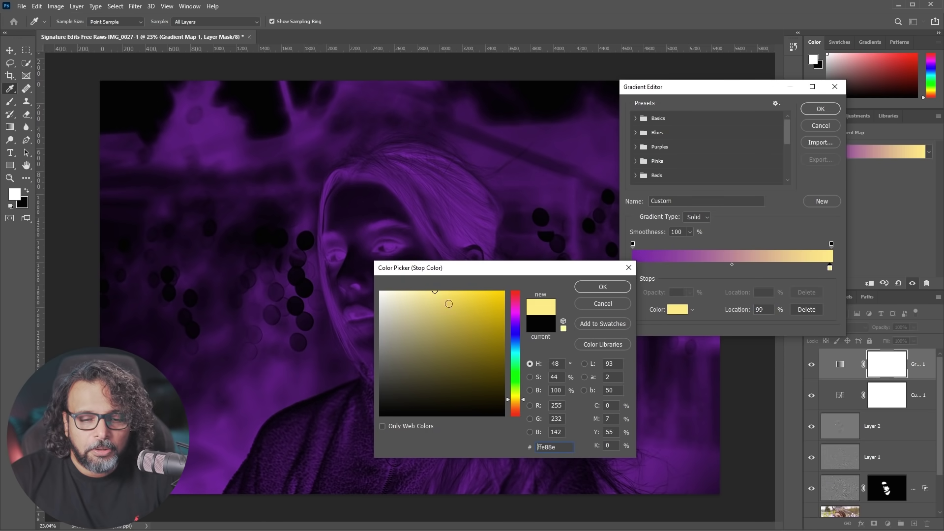
drag(515, 399, 515, 404)
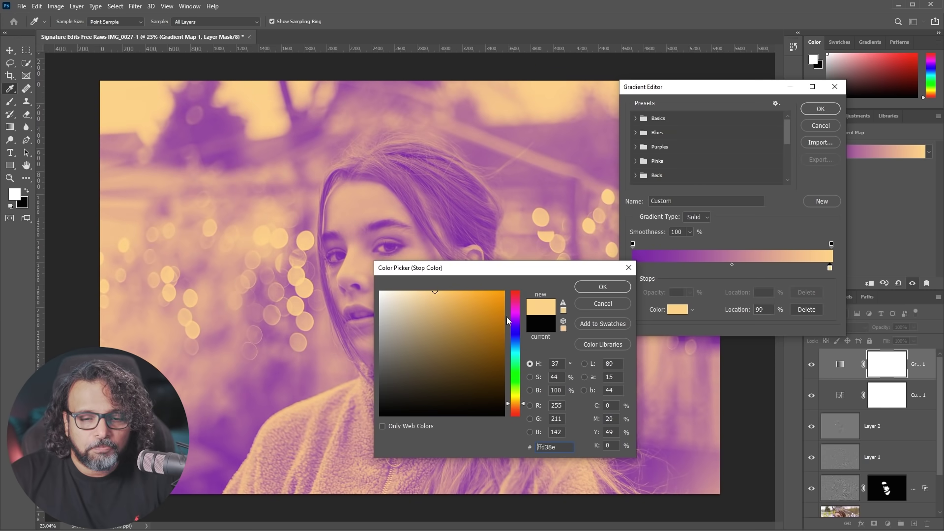
click(594, 287)
drag(770, 91, 518, 120)
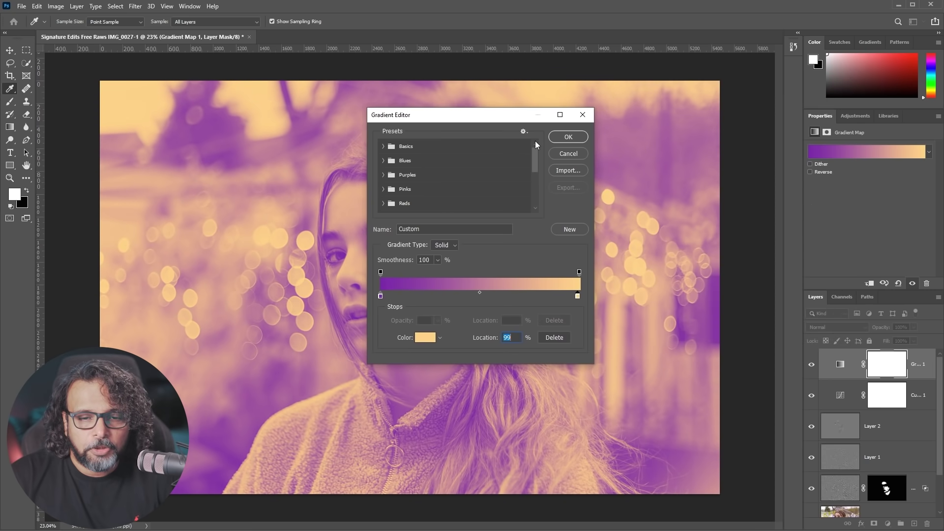
click(568, 137)
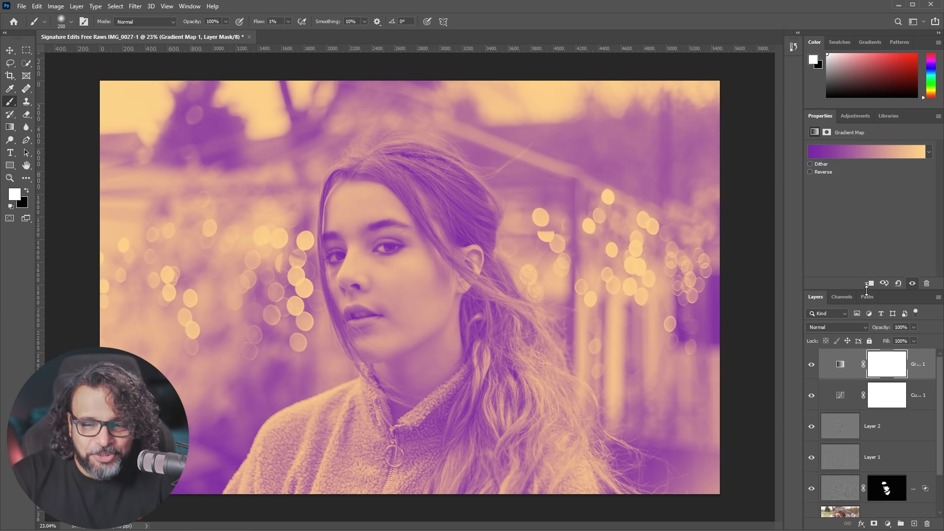
- Blend the gradient map layer in Soft Light at about 40% opacity and check the portrait without and with it
click(827, 325)
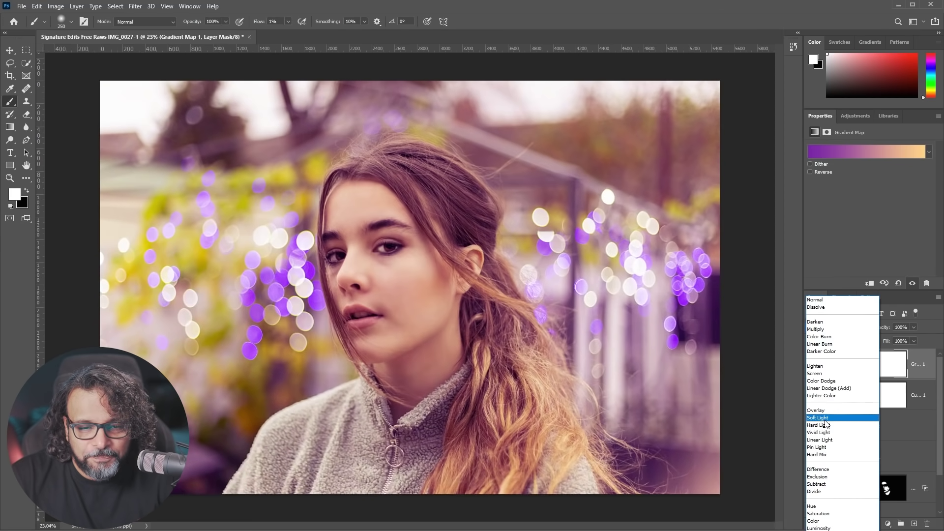
click(826, 421)
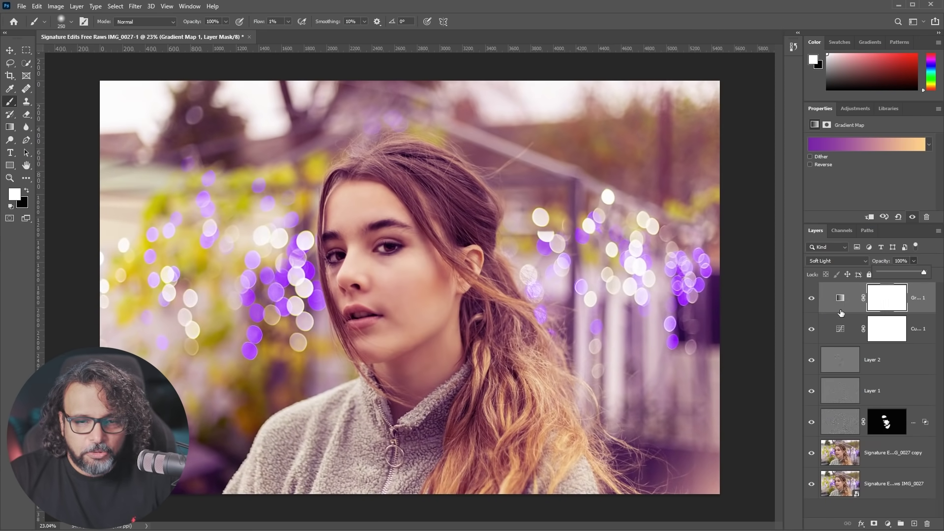
click(837, 299)
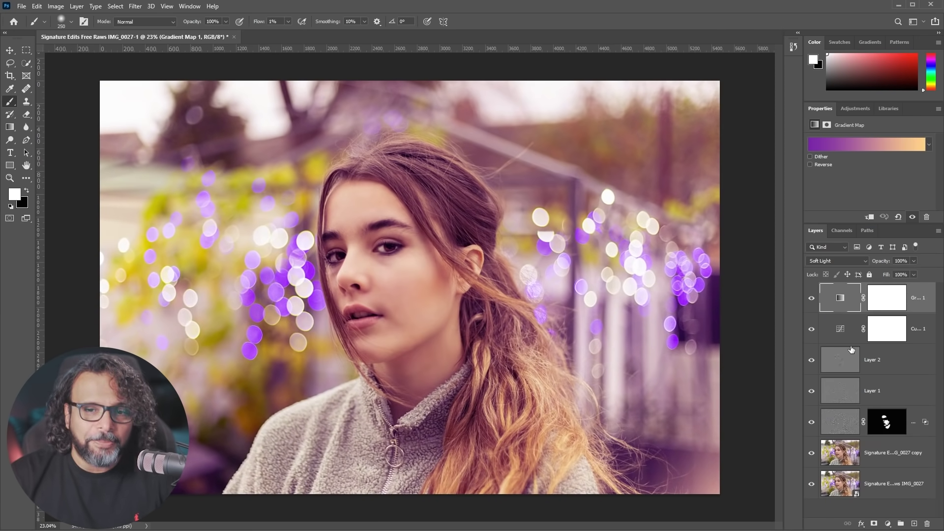
click(913, 262)
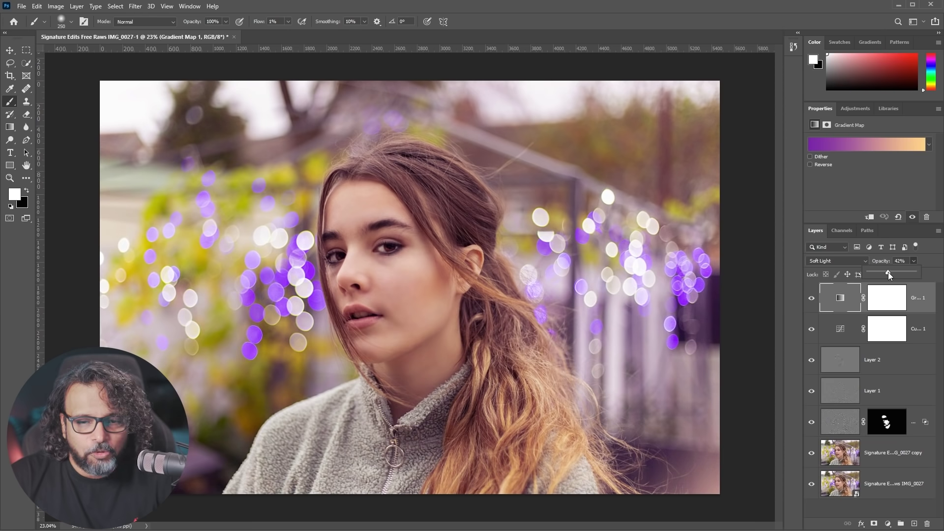
click(812, 299)
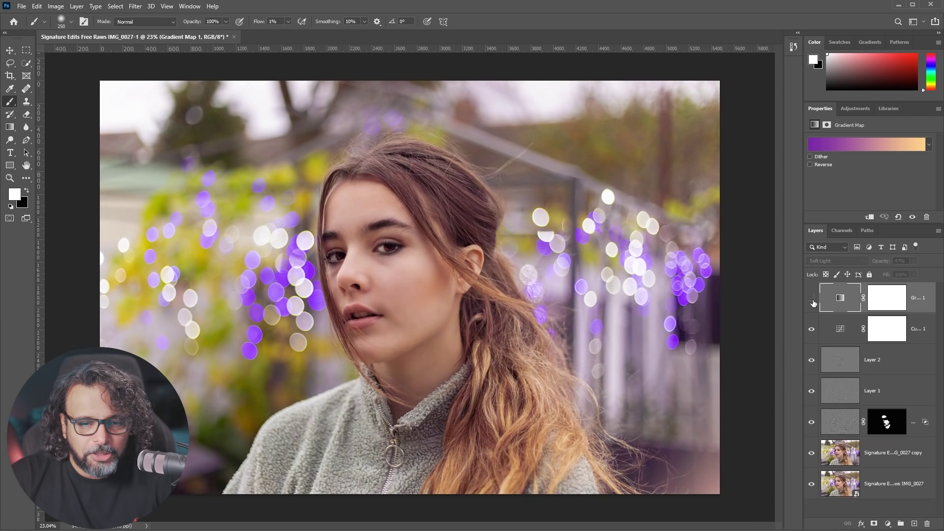
click(812, 299)
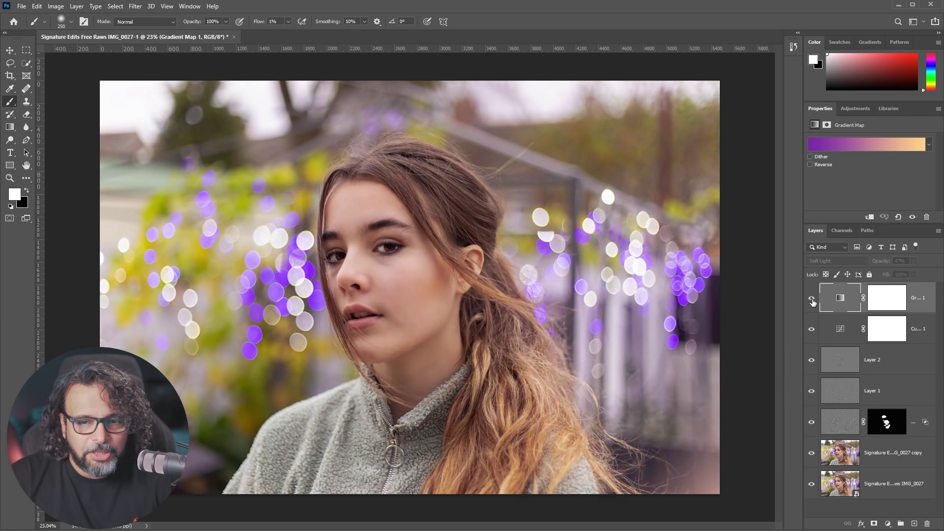
- Check the portrait with the gradient map layer switched on, and set the layer's opacity to 57%
click(812, 299)
click(812, 299)
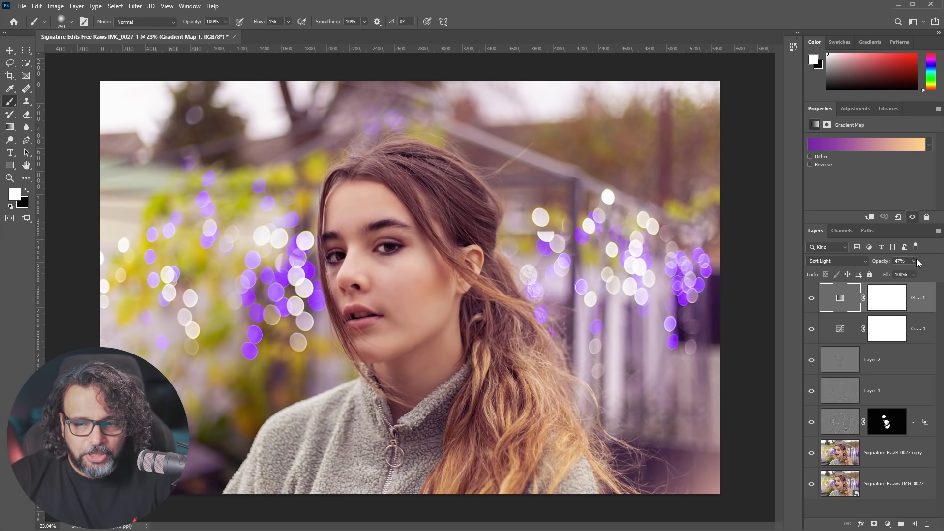
drag(916, 274, 917, 274)
click(928, 309)
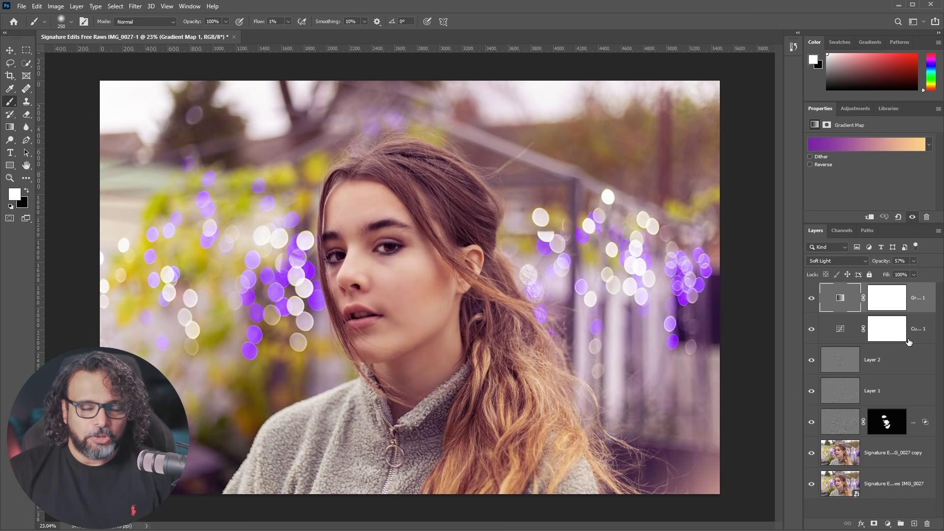
- Switch to File Explorer and copy Signature Edits Free Raws IMG_0027.CR2 from the RAW Girl portrait folder
key(alt+Tab)
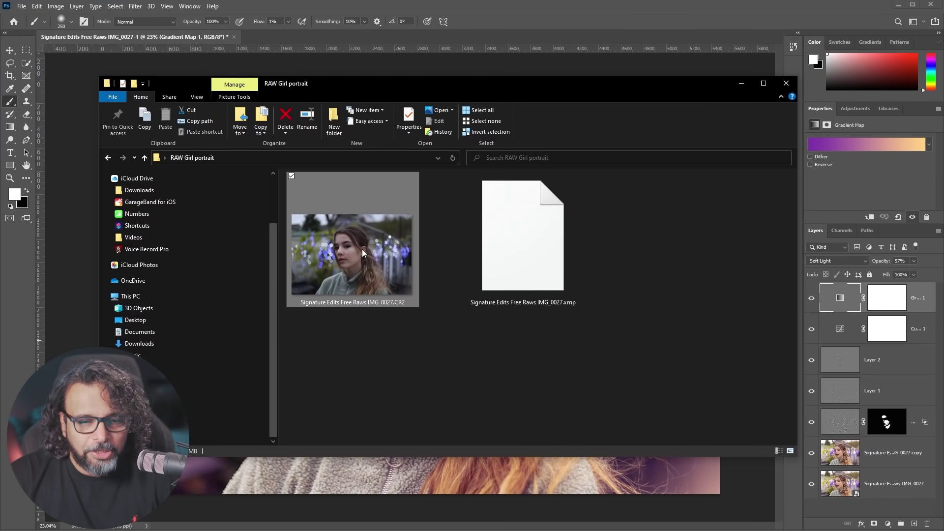
drag(371, 86, 342, 91)
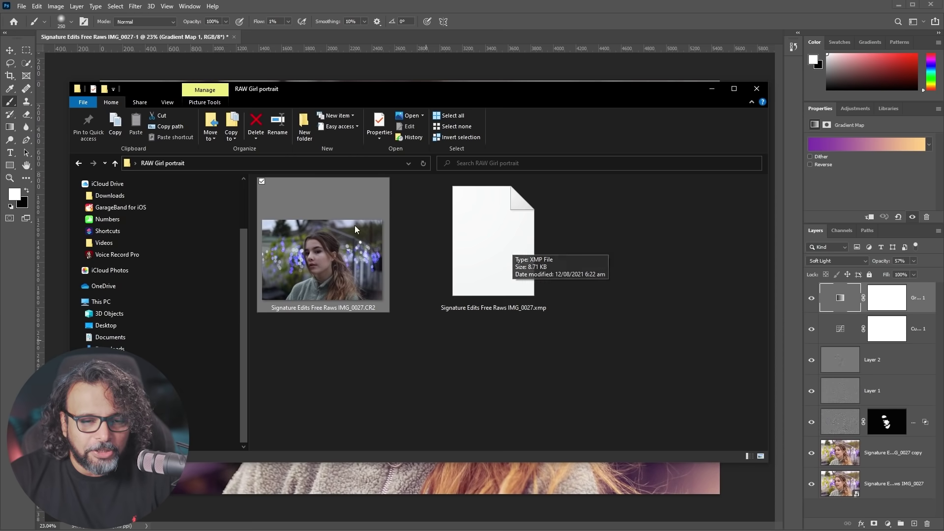
right_click(303, 264)
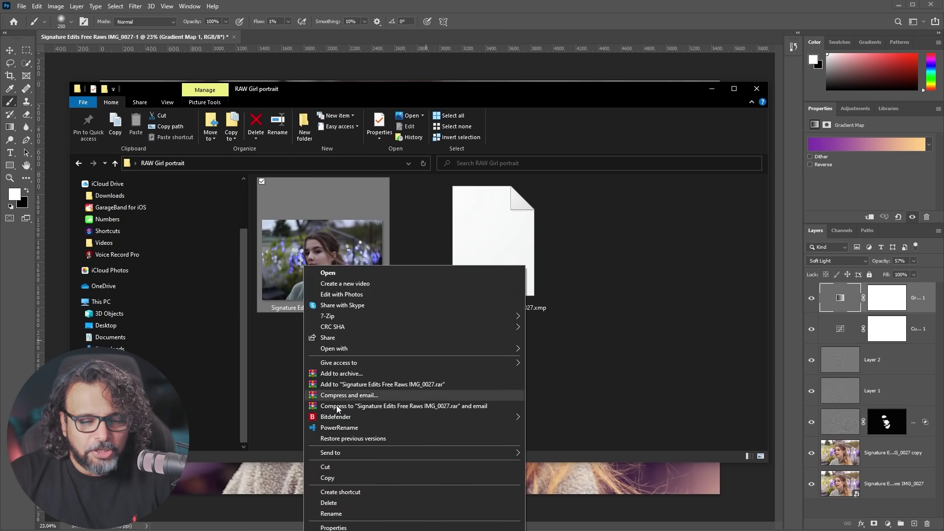
click(338, 477)
- Create a new folder inside RAW Girl portrait and paste the copied raw file into it
right_click(308, 352)
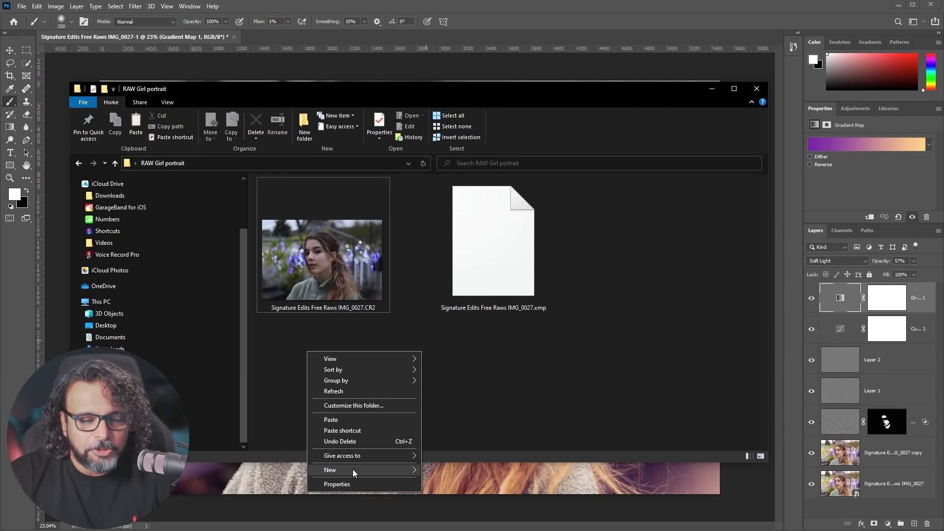
mouse_move(353, 469)
click(452, 347)
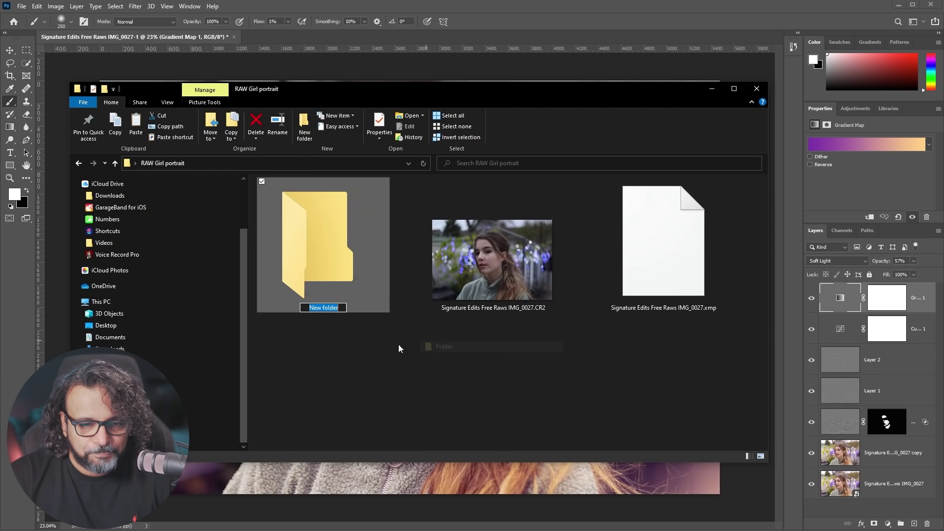
double_click(331, 236)
key(ctrl+v)
- Bring the copied CR2 file into Photoshop and open it from Camera Raw without any adjustments
drag(286, 220, 363, 32)
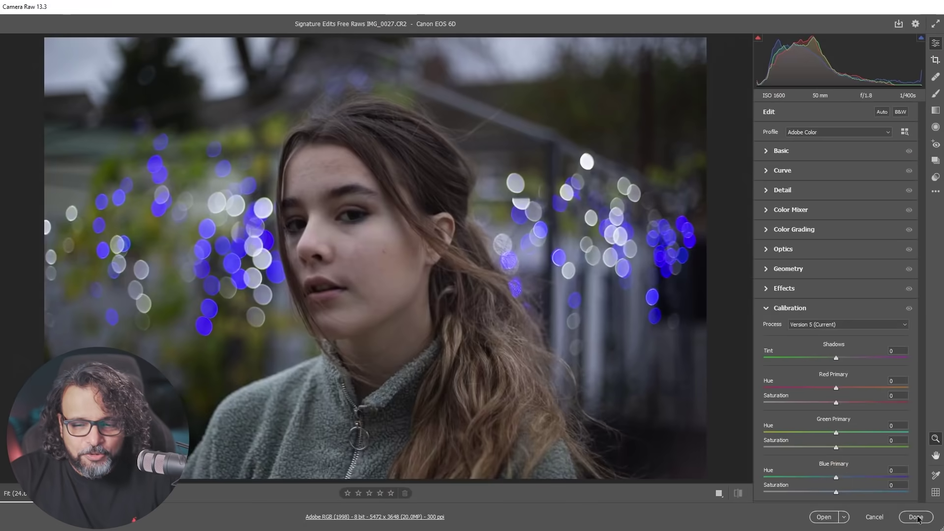
click(825, 517)
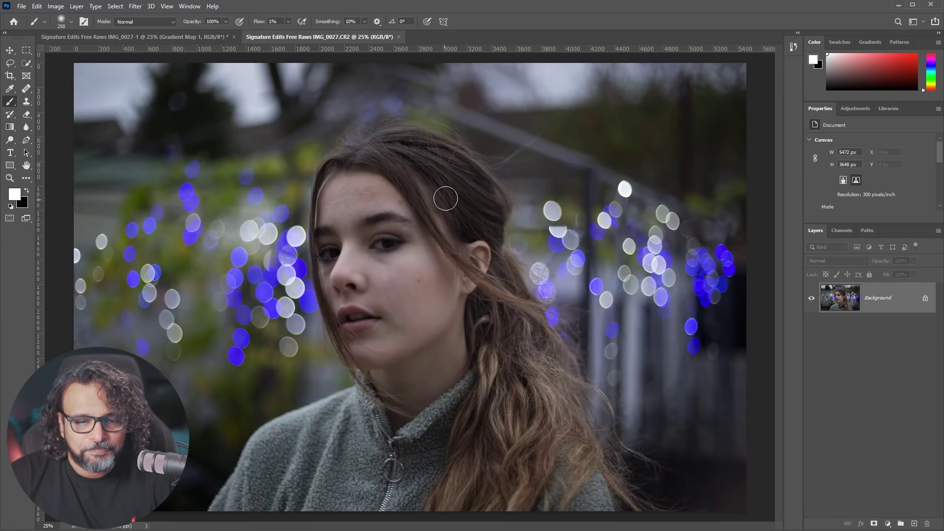
- Move the unedited image into the retouched portrait document as its top layer, aligned with the canvas, and hide that layer
key(v)
drag(385, 209, 308, 236)
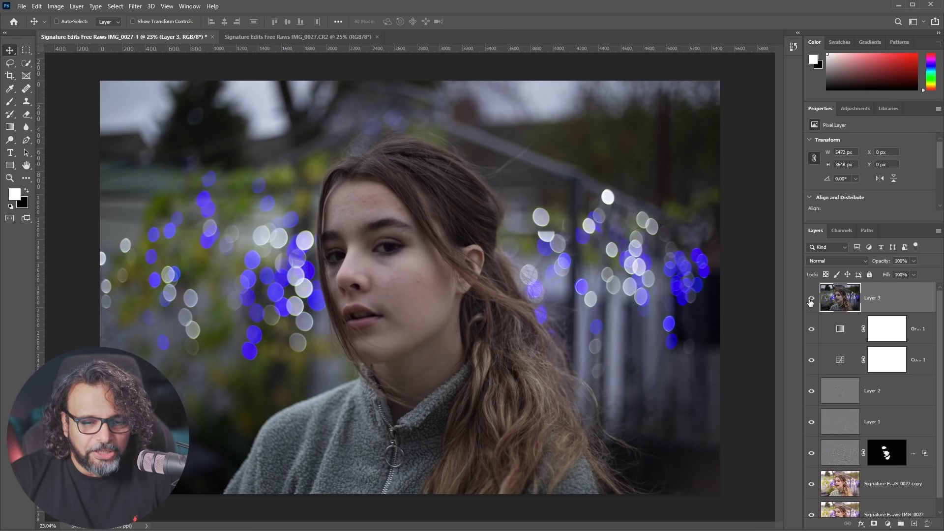
click(811, 299)
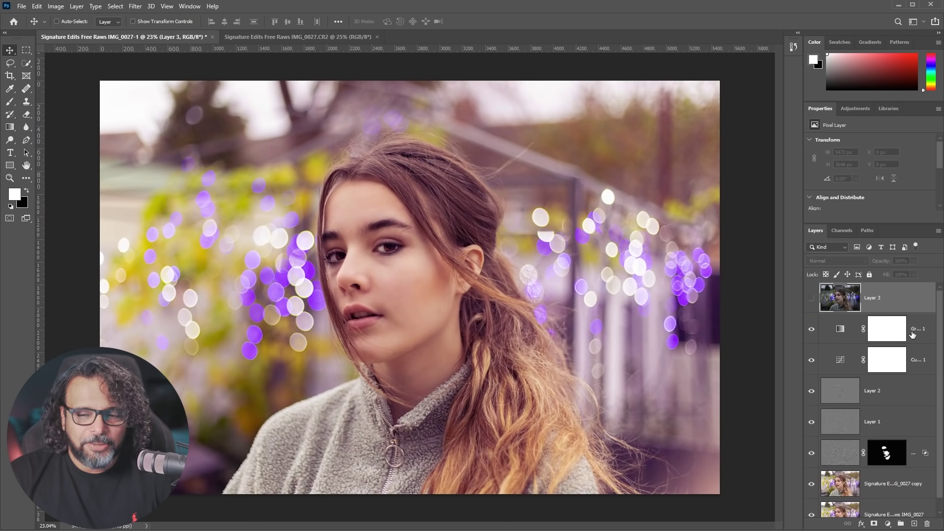
- Raise the Curves layer's black point to output 11 at input 0, and compare the result with the unedited image layer
click(842, 360)
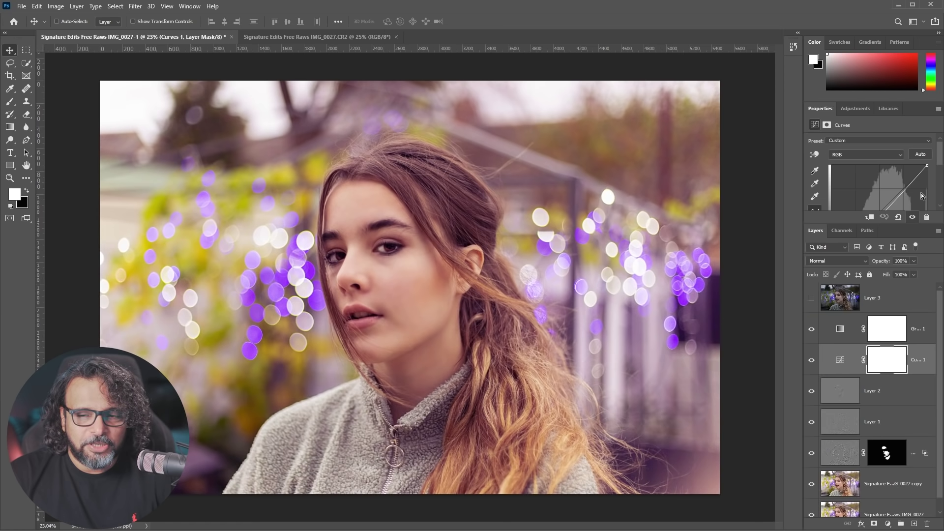
drag(941, 160, 940, 176)
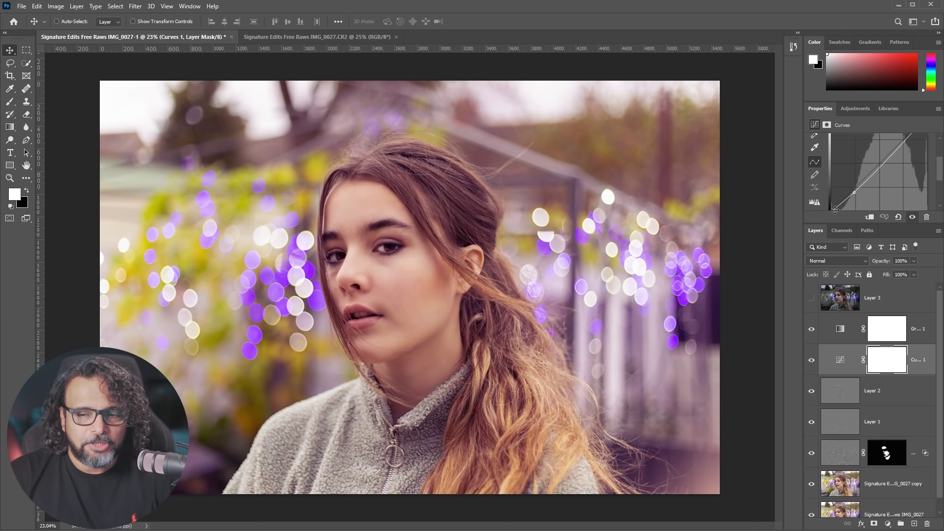
drag(940, 177, 940, 185)
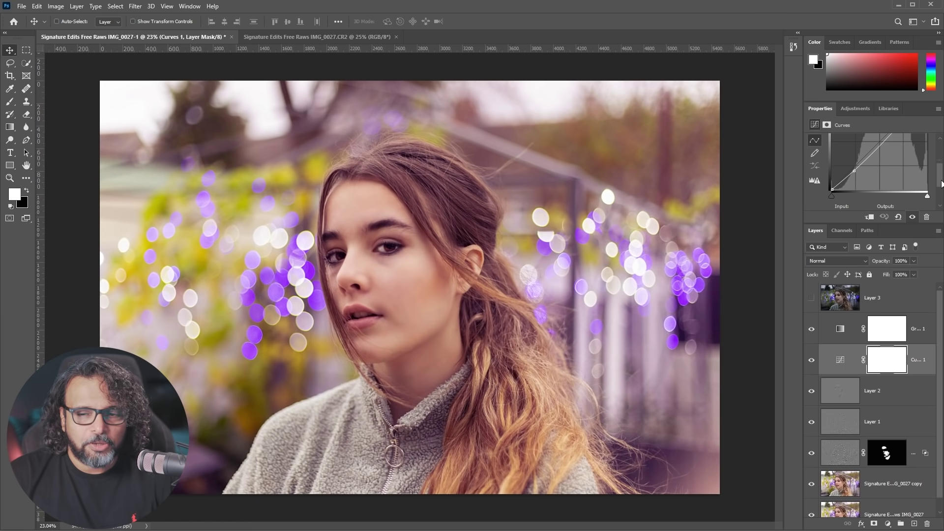
mouse_move(832, 189)
mouse_down()
mouse_move(830, 173)
mouse_move(829, 185)
mouse_up()
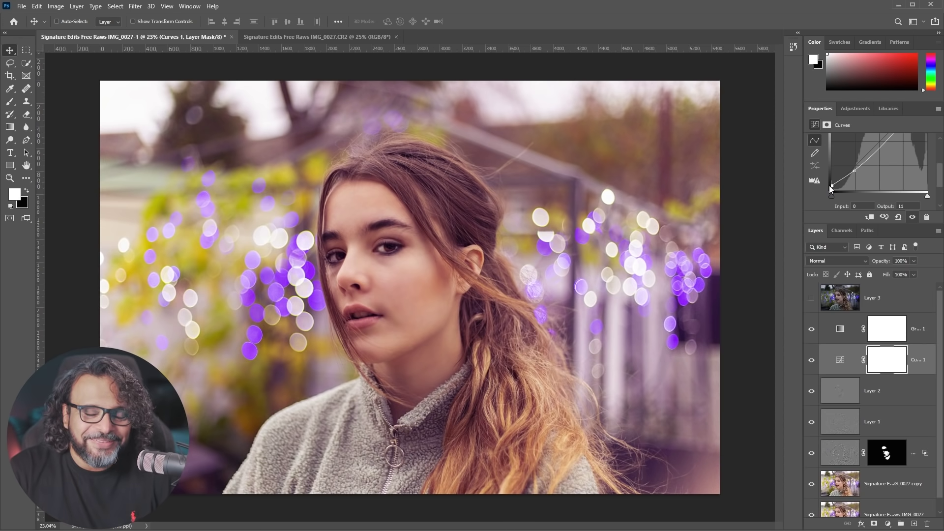
click(811, 299)
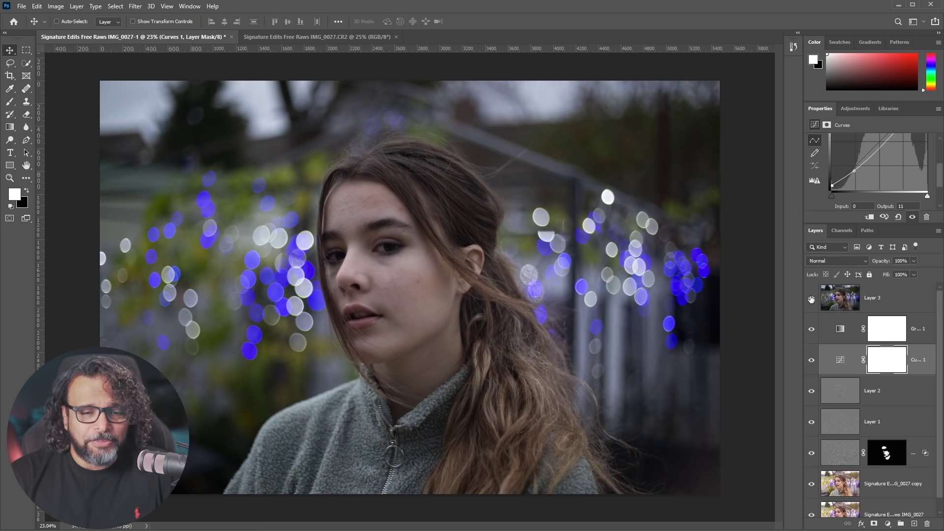
click(812, 299)
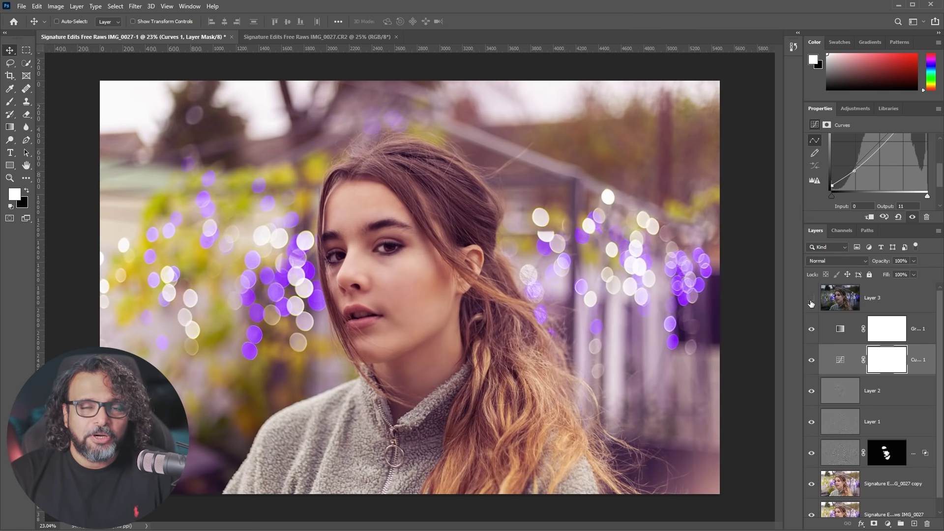